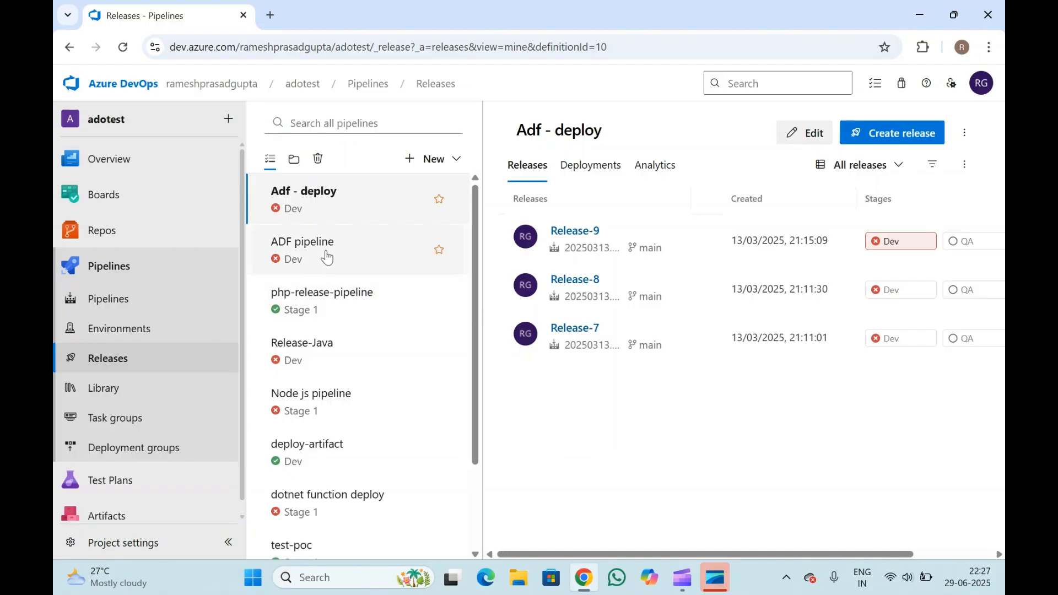
Step: Open the Release-Java release pipeline for editing and show the tasks of its Dev stage
left_click(327, 257)
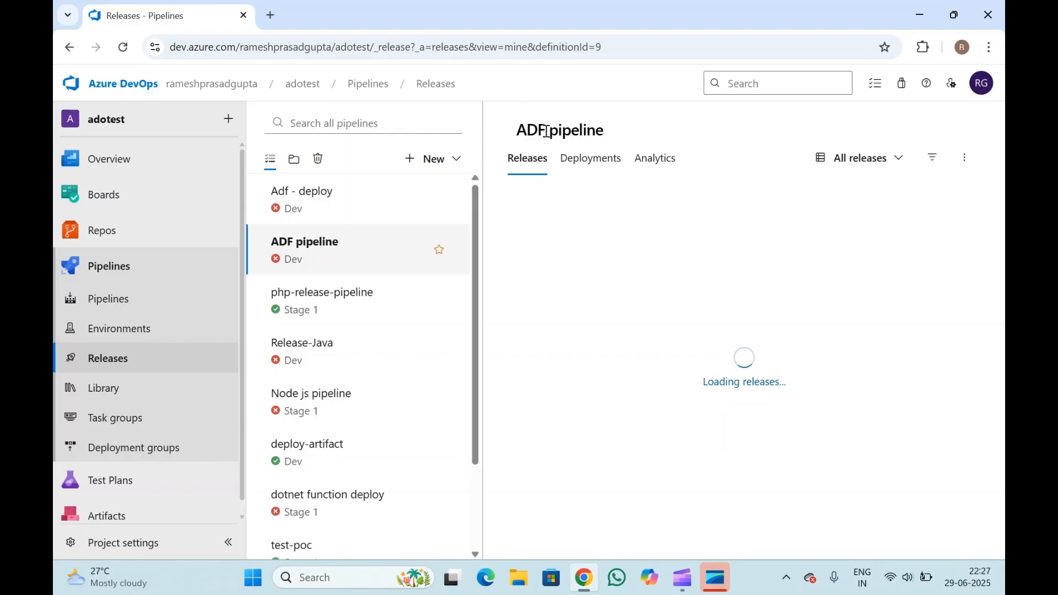
left_click(338, 340)
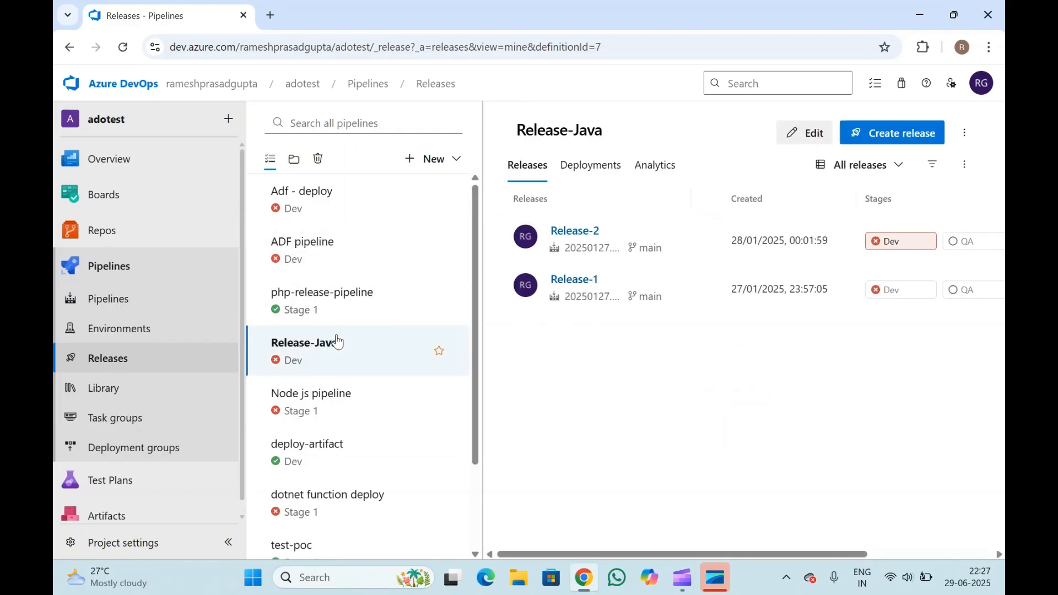
left_click(112, 367)
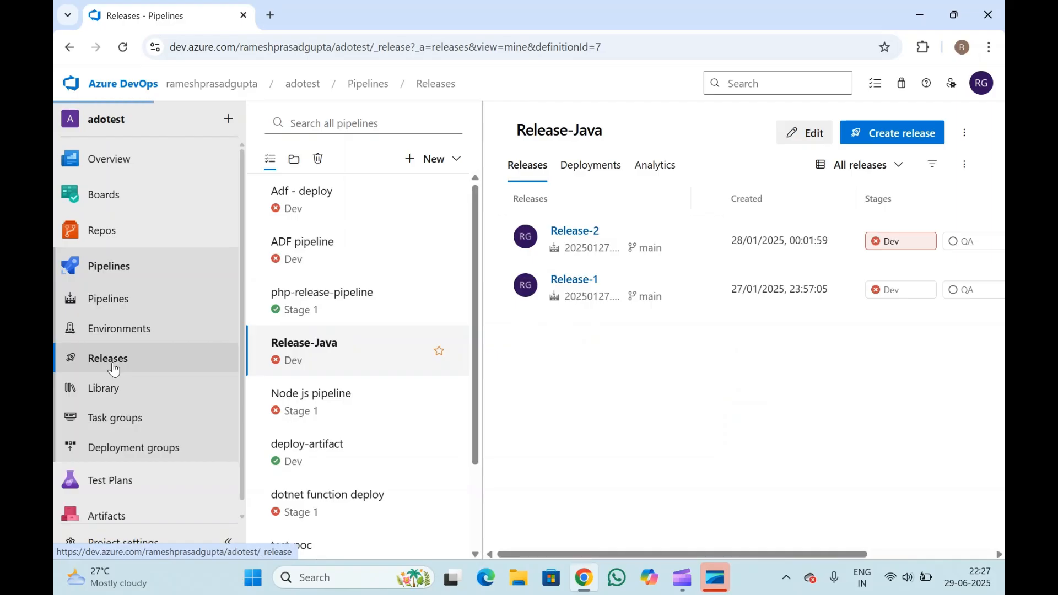
left_click(314, 353)
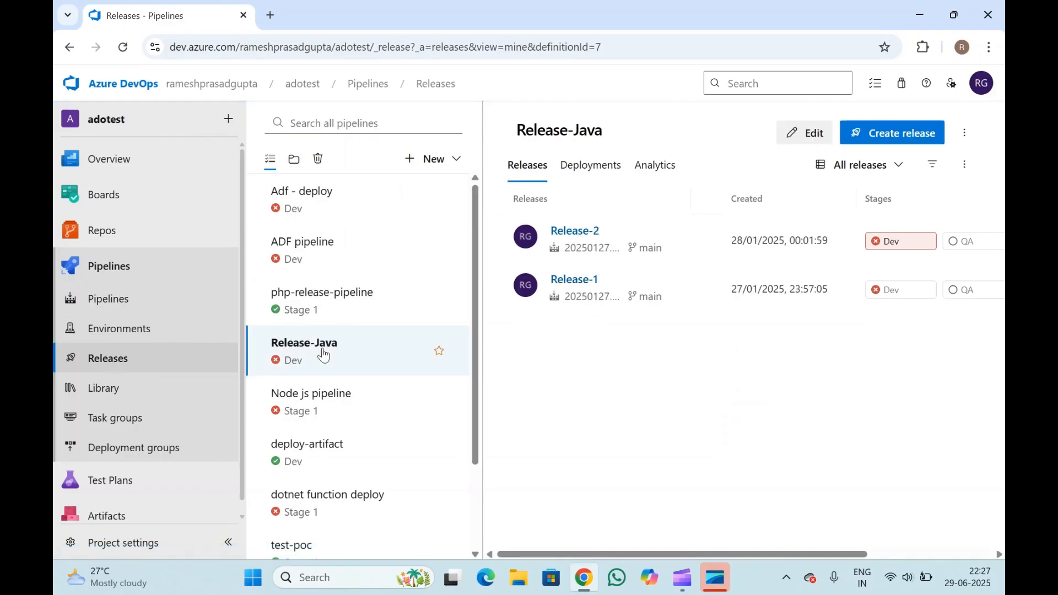
left_click(812, 132)
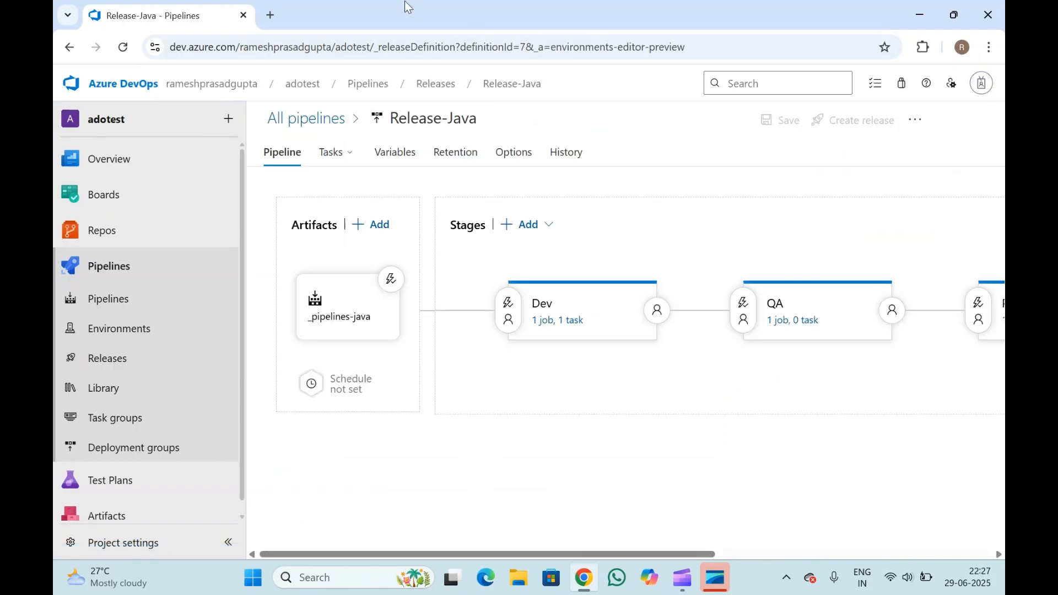
left_click(562, 320)
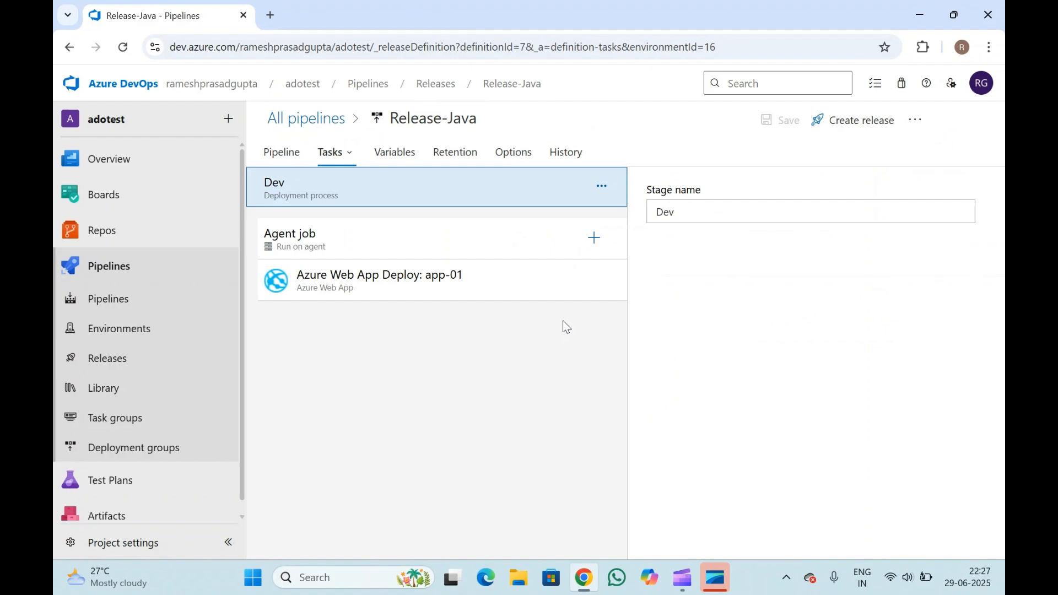
Step: Review the settings of the Dev stage's Azure Web App Deploy task and agent job, and the catalogue of available tasks
left_click(440, 293)
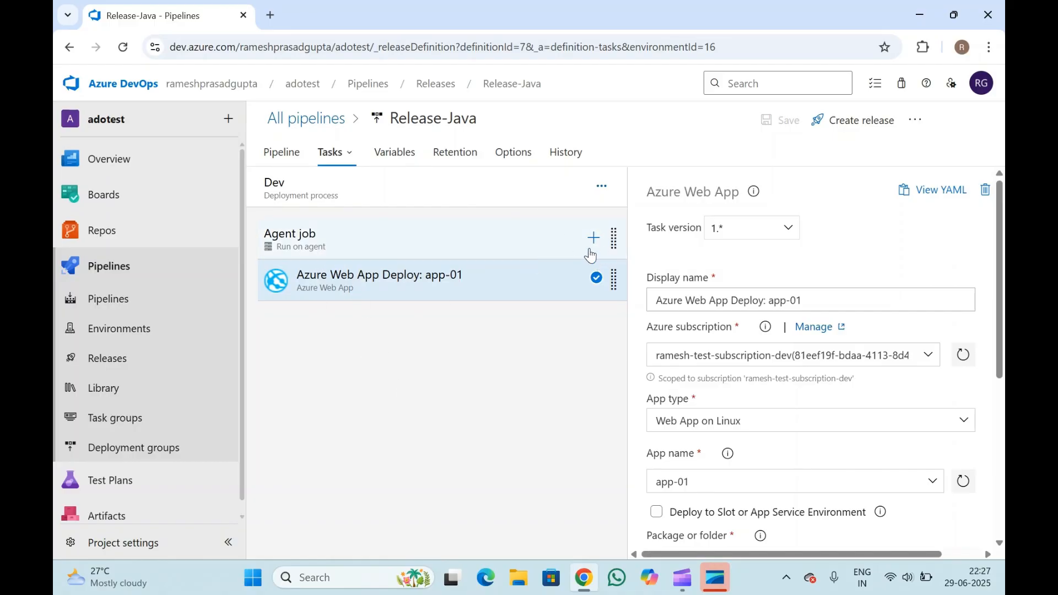
left_click(592, 248)
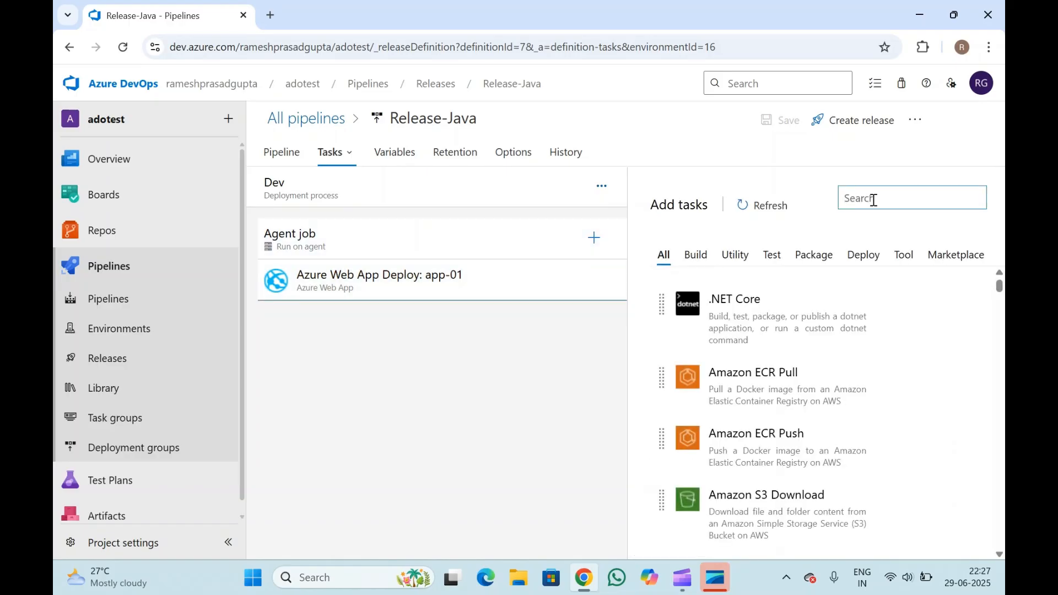
left_click(448, 292)
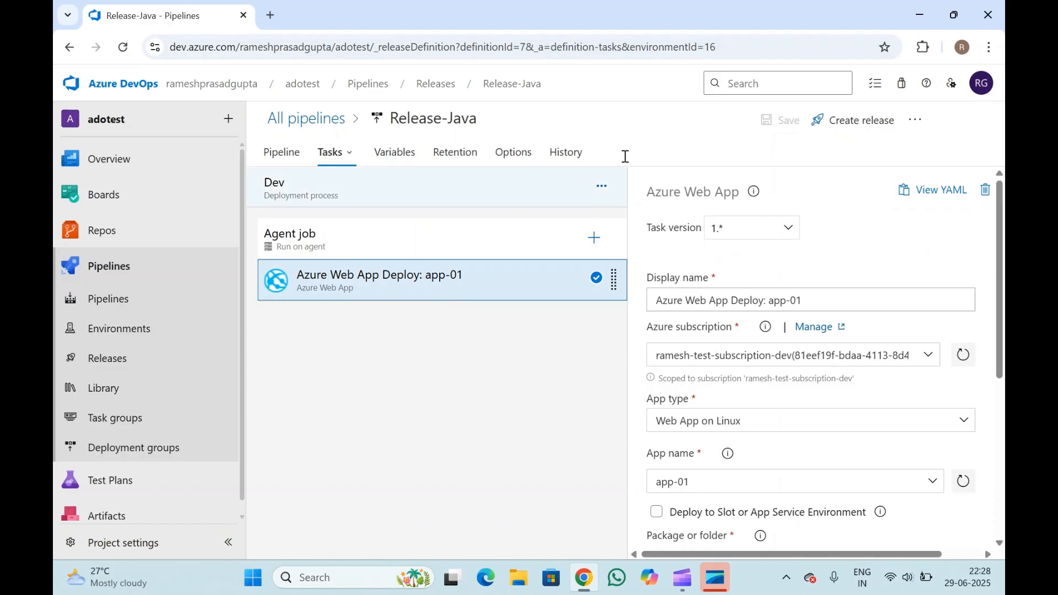
left_click(430, 294)
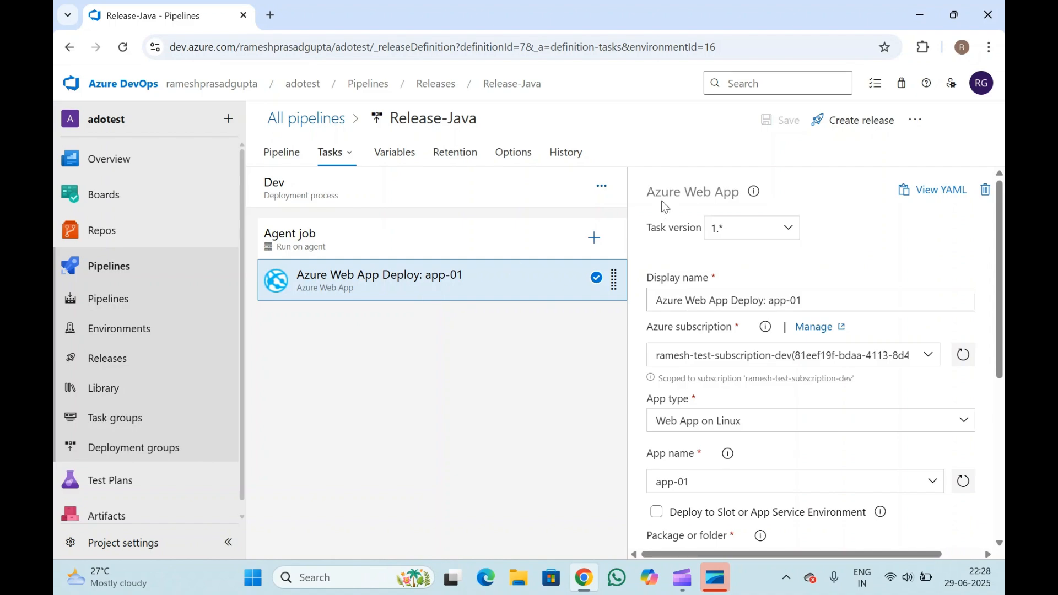
left_click(421, 254)
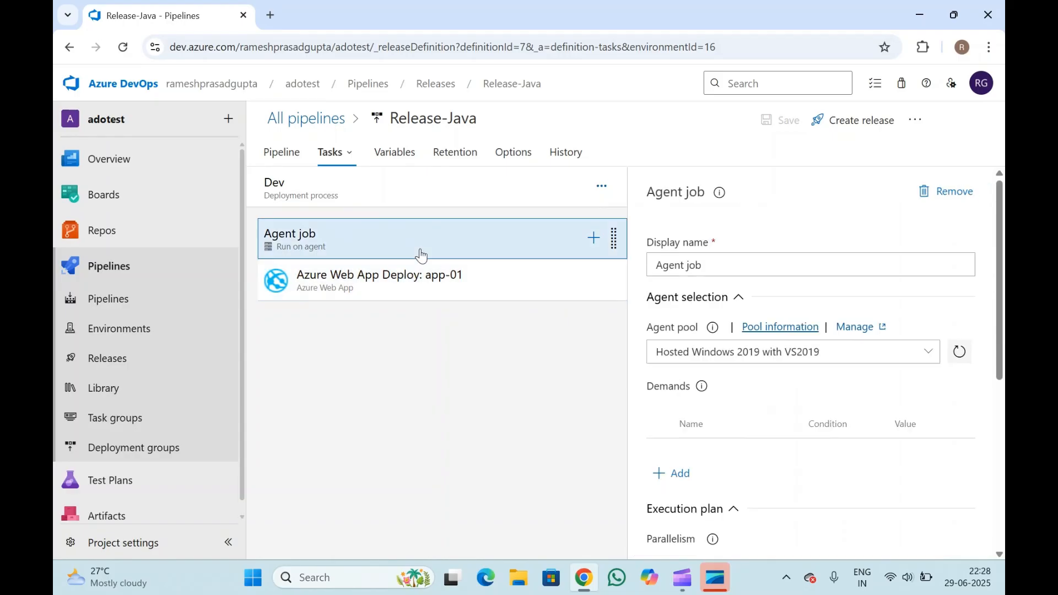
left_click(420, 279)
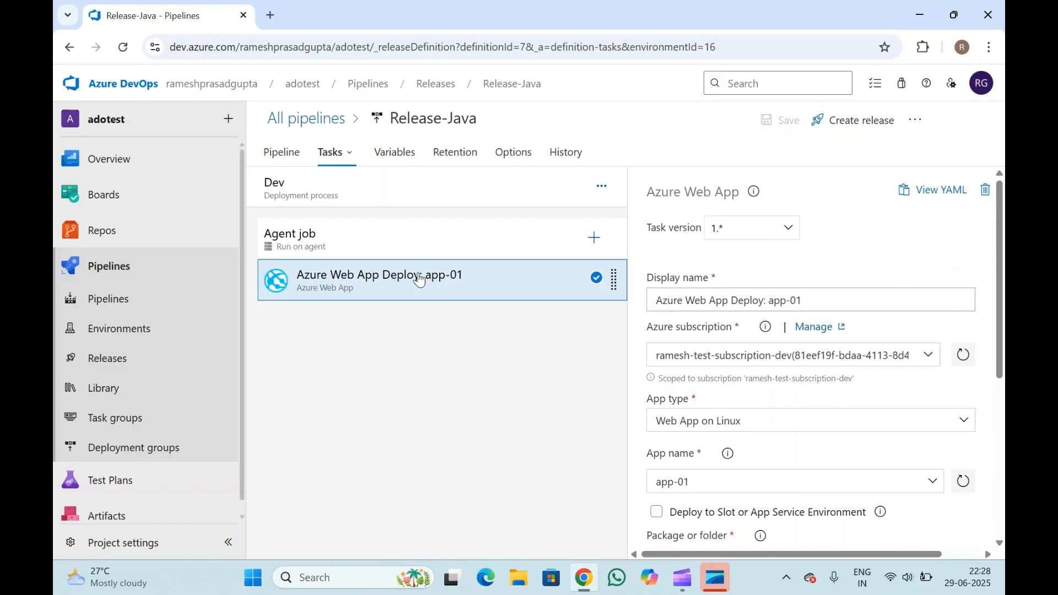
Step: Find the PowerShell task by searching for "powershell", add it to the Dev agent job and open its settings
left_click(594, 240)
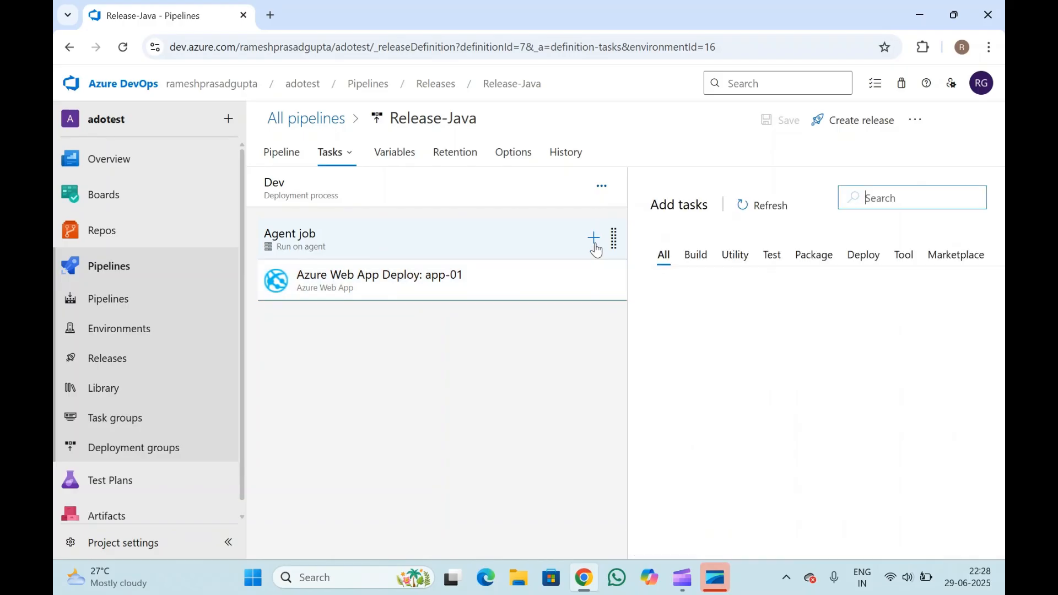
type("powershell")
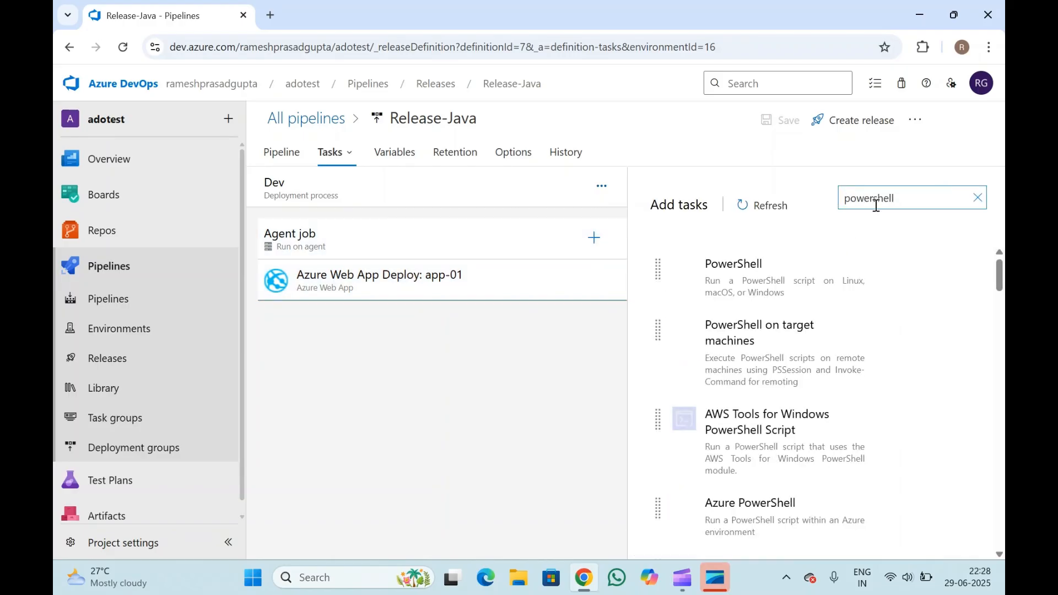
left_click(767, 279)
left_click(912, 328)
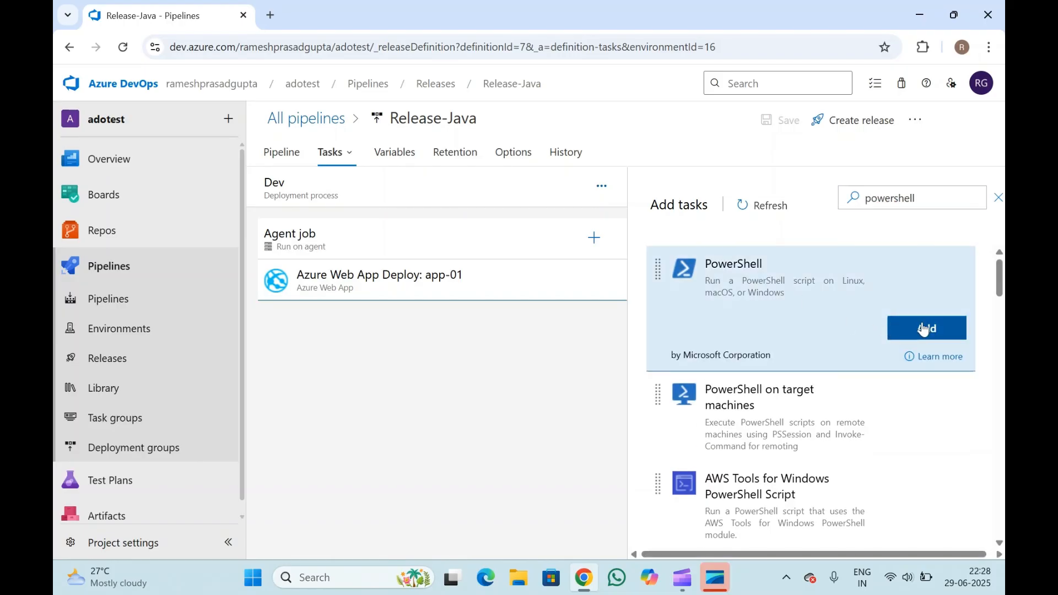
left_click(426, 337)
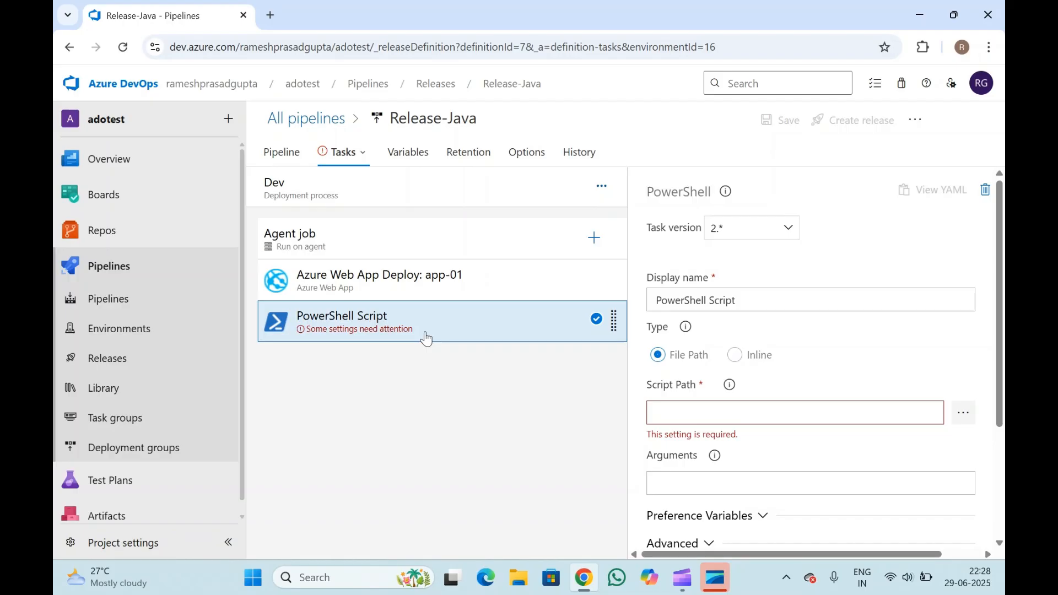
Step: Add a .NET Core task to the Dev agent job and open its settings
left_click(594, 238)
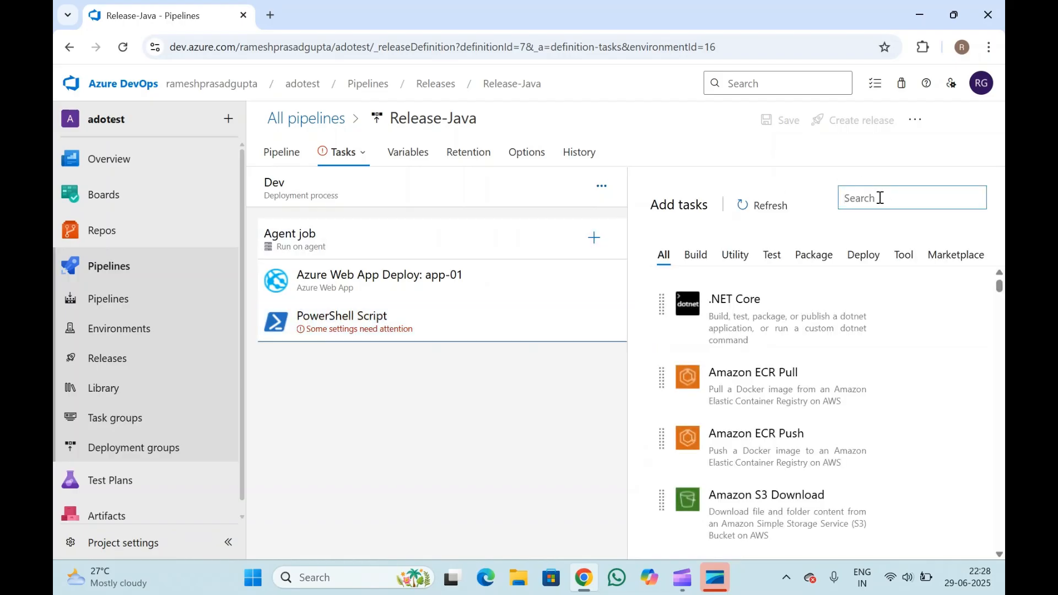
mouse_move(882, 348)
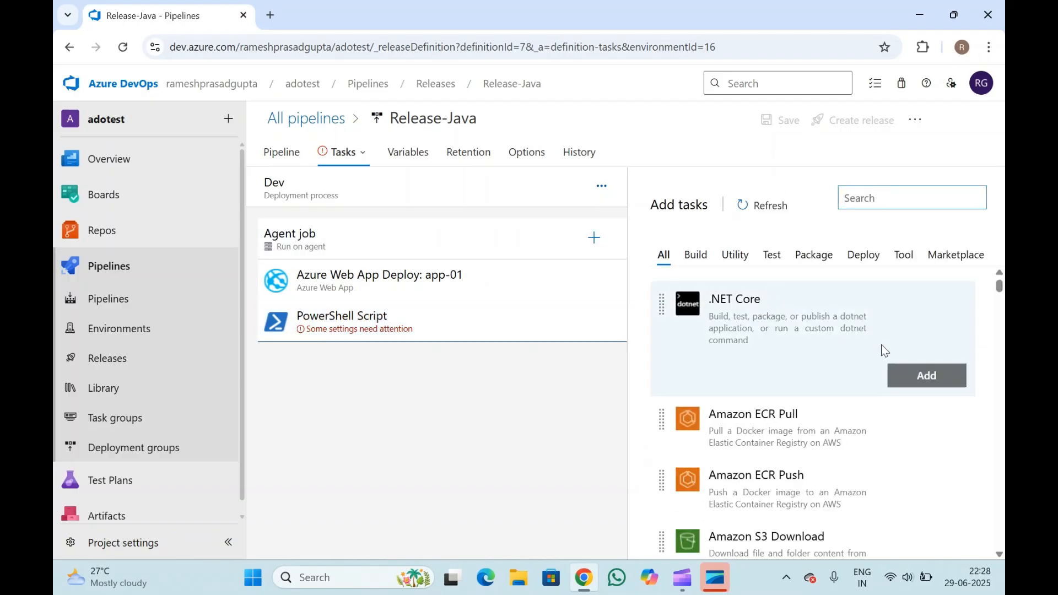
left_click(929, 384)
left_click(433, 366)
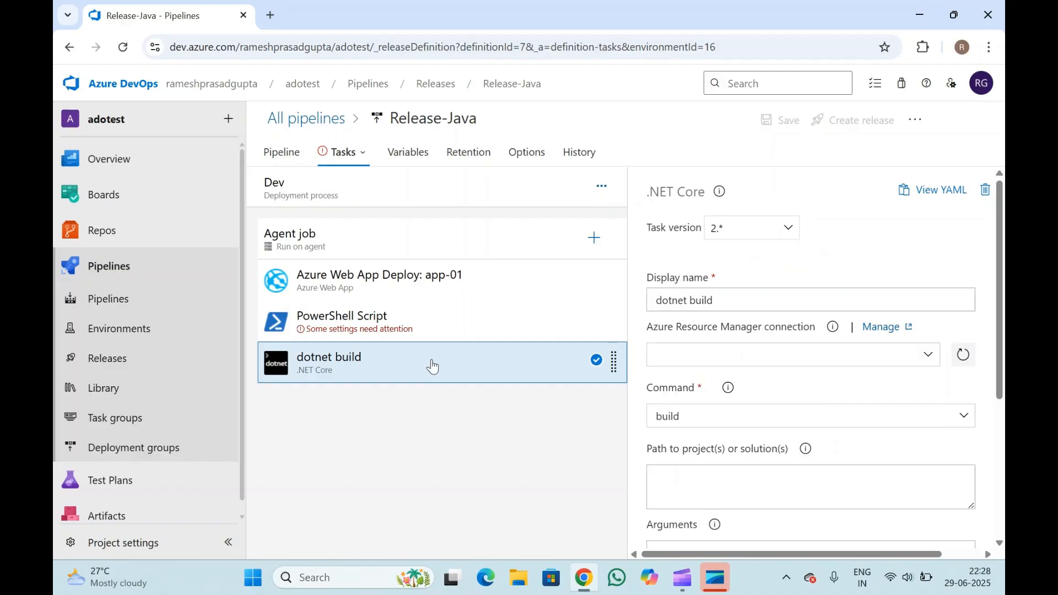
Step: Check the agent job and the added tasks, and set the PowerShell Script task's type to Inline
left_click(499, 253)
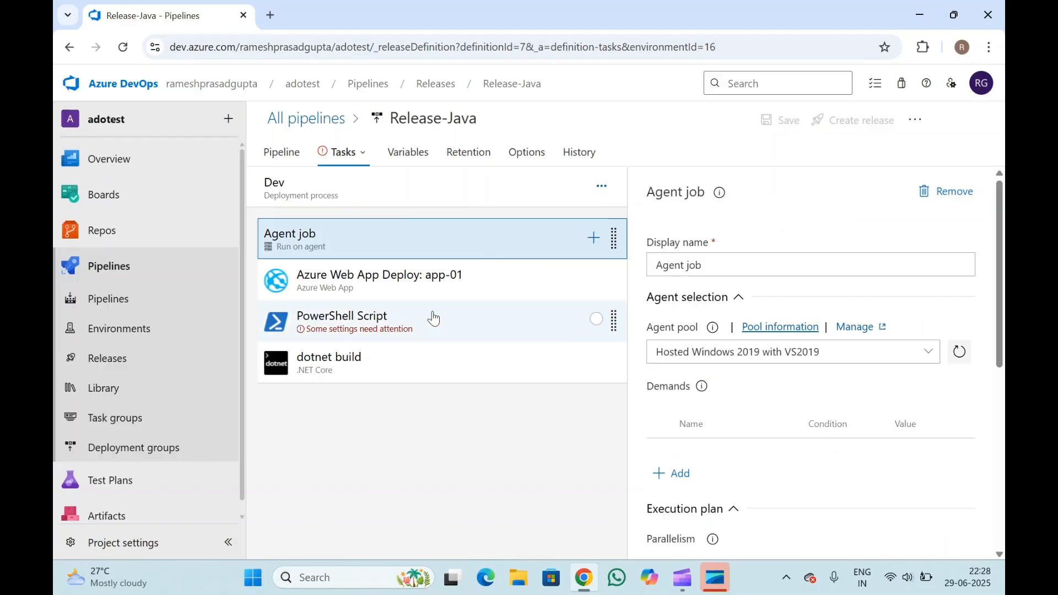
left_click(395, 359)
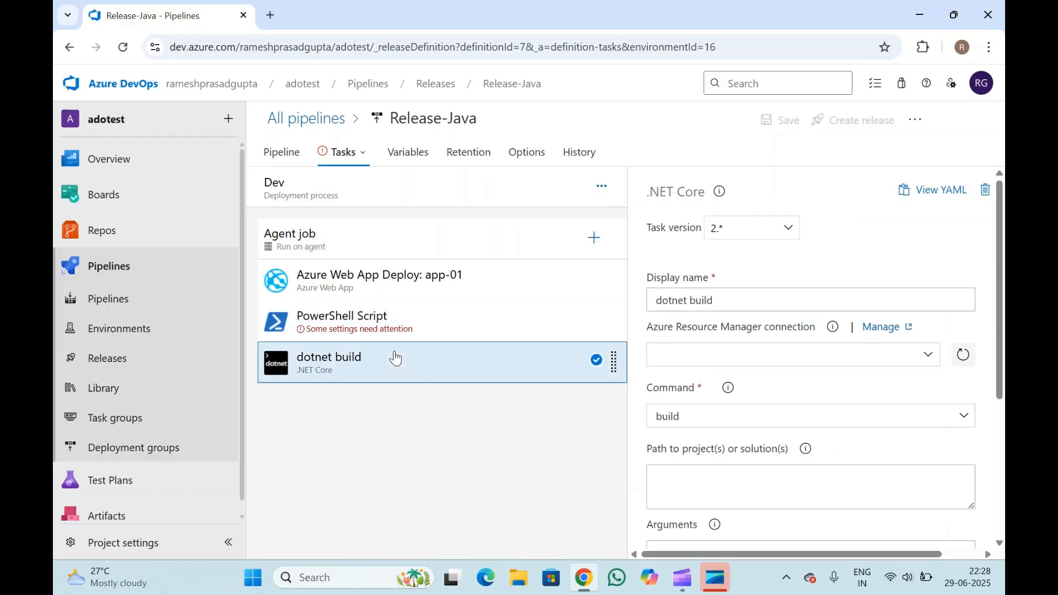
left_click(451, 326)
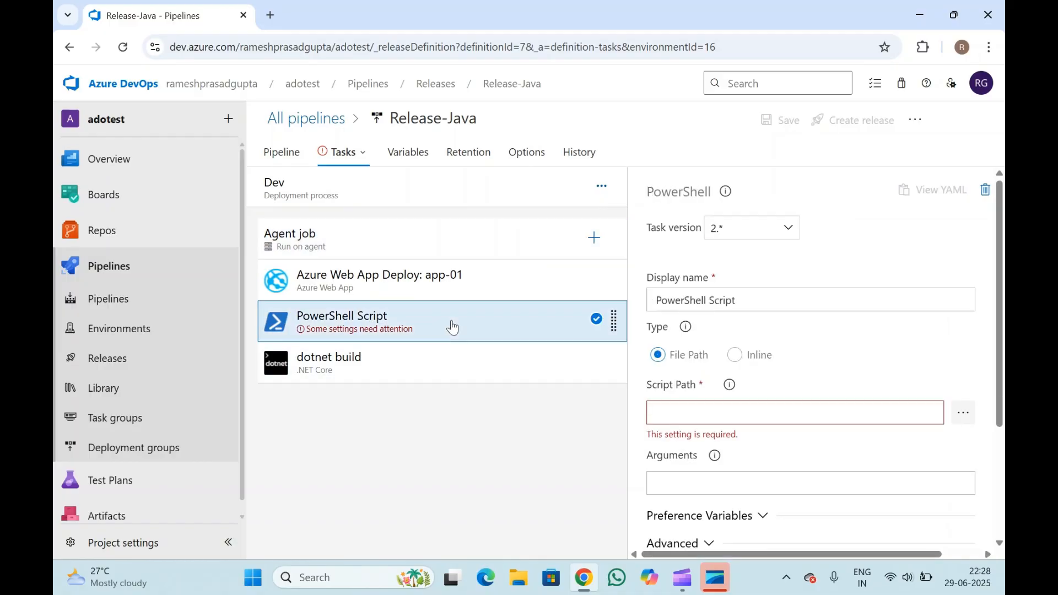
left_click(393, 240)
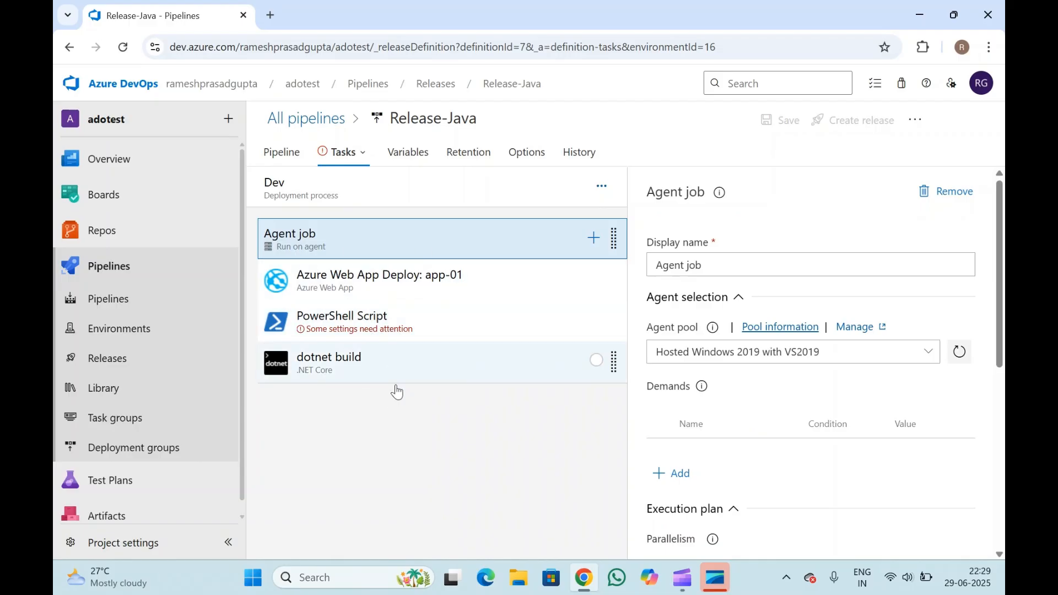
left_click(569, 332)
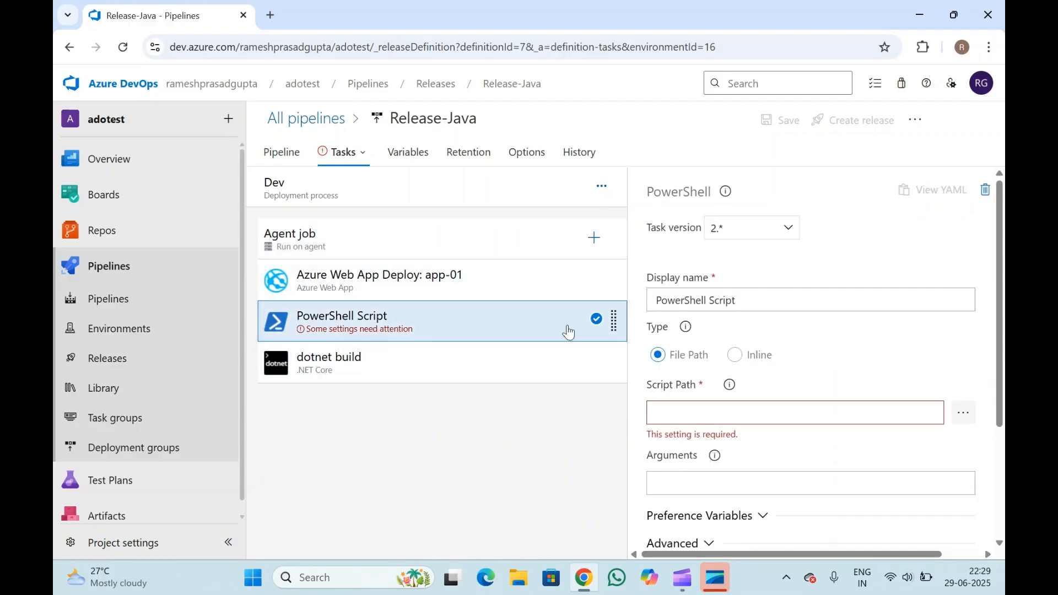
left_click(735, 354)
Step: Set the dotnet build task's Azure Resource Manager connection to the Free Trial service connection
left_click(432, 372)
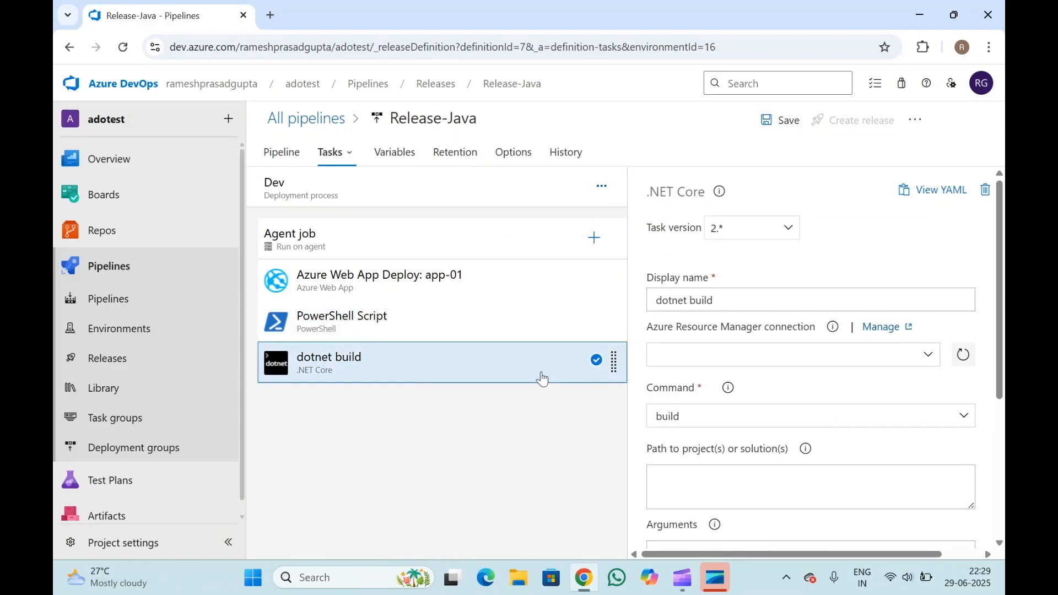
right_click(556, 365)
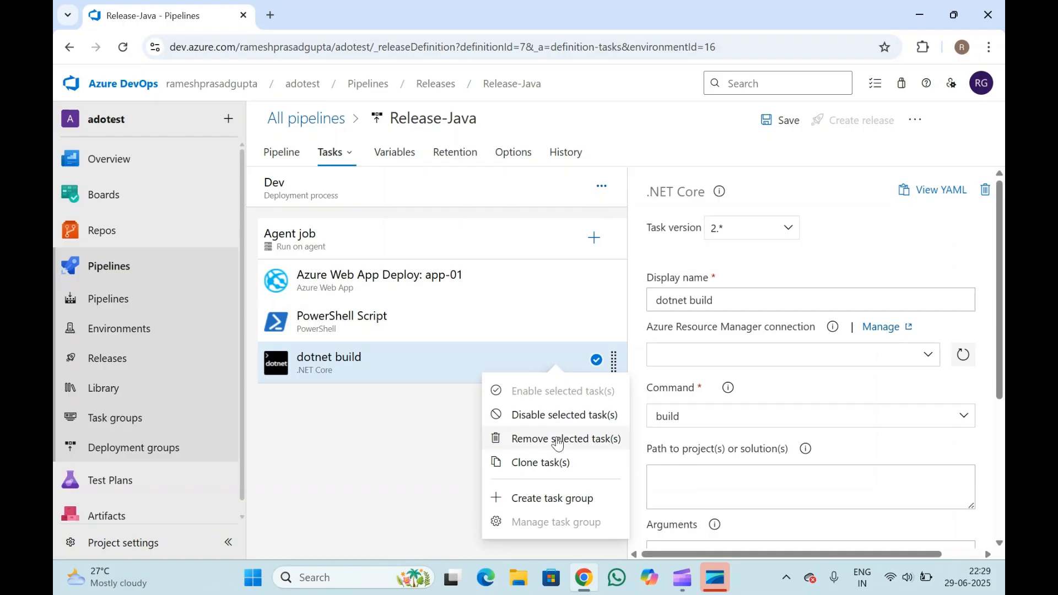
left_click(435, 377)
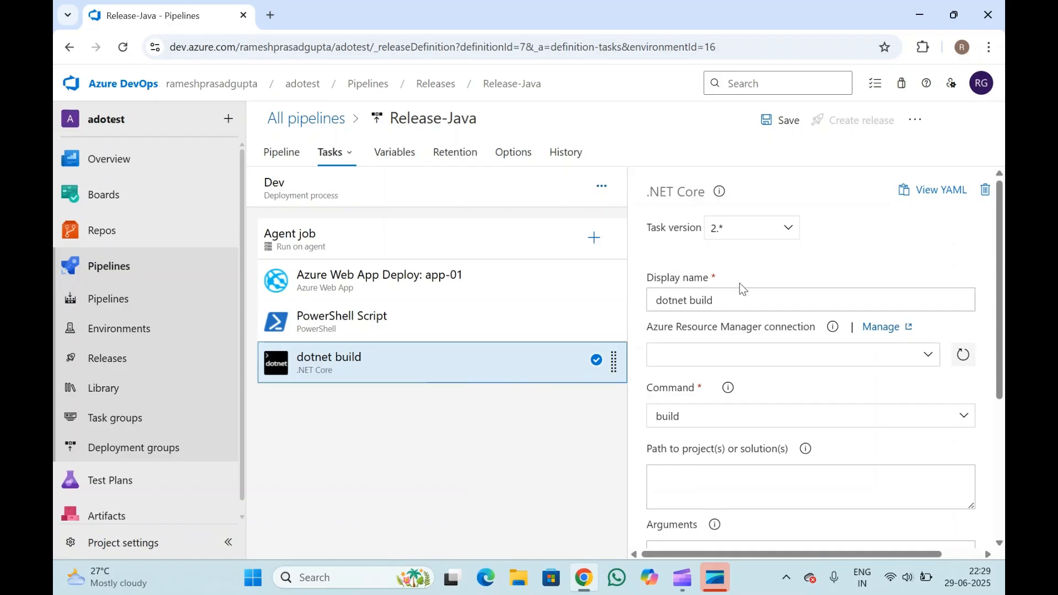
left_click(927, 356)
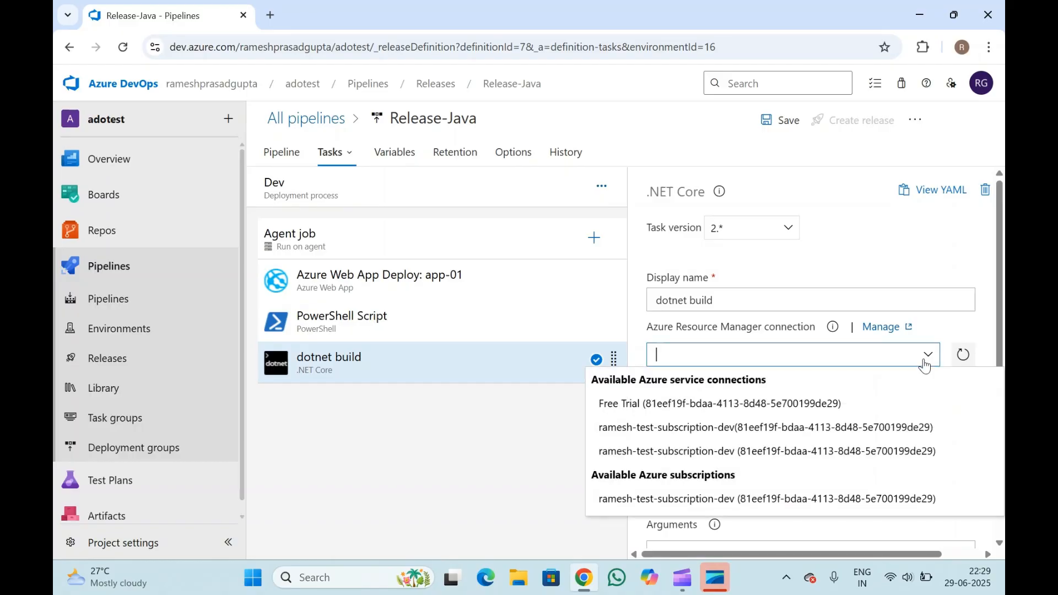
left_click(696, 402)
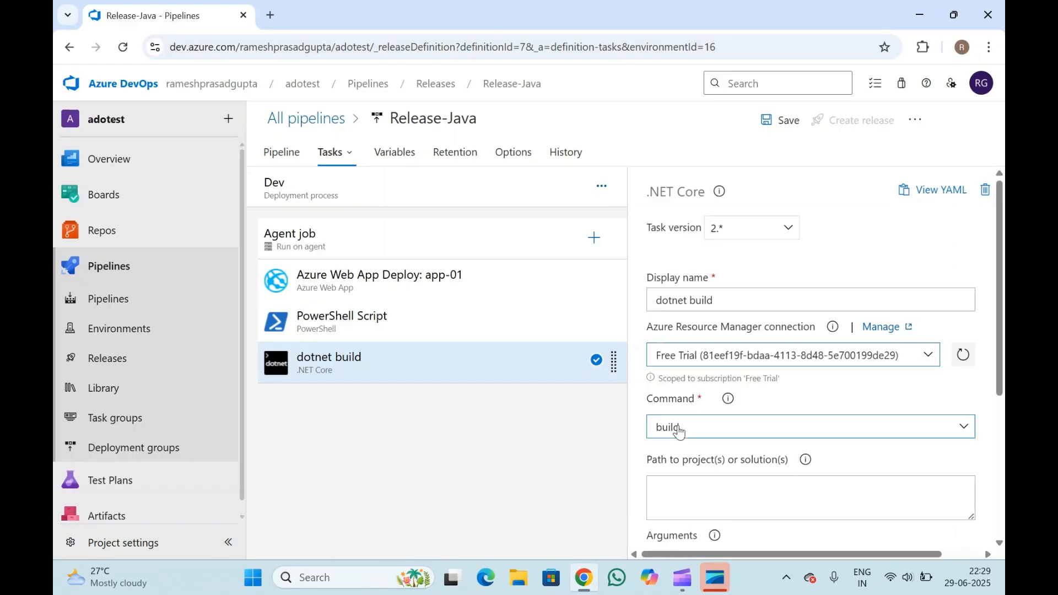
Step: Search the available tasks for "shell" and add a second PowerShell task to the Dev agent job
left_click(594, 239)
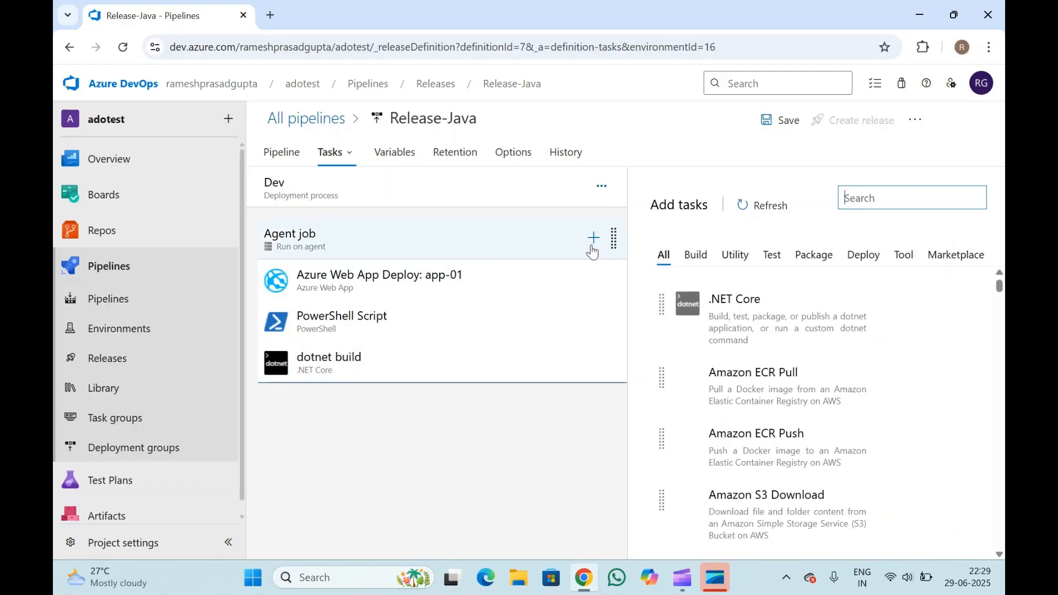
scroll(803, 421, "down", 5)
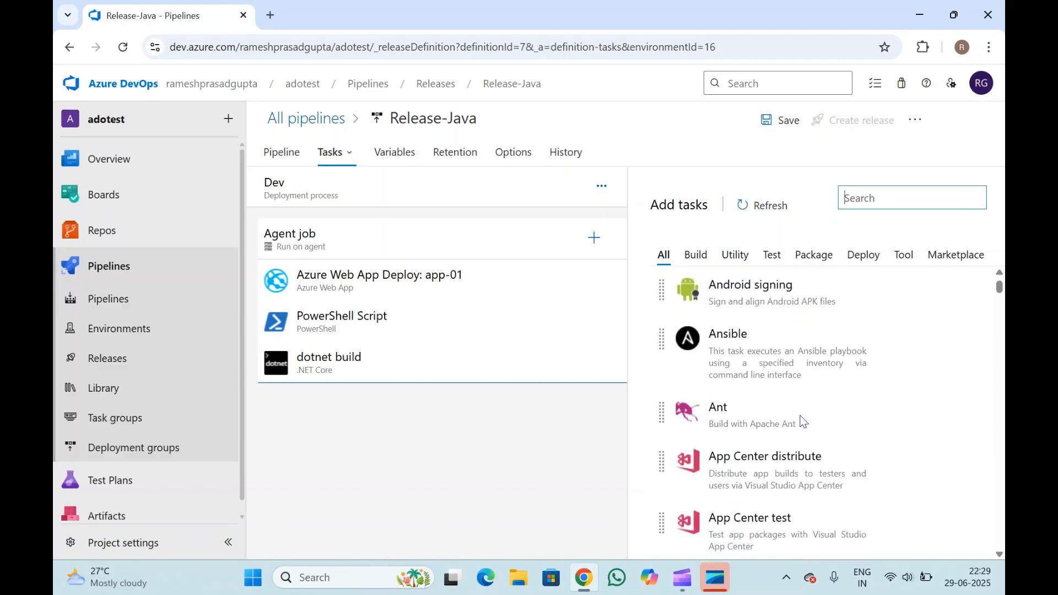
left_click(874, 194)
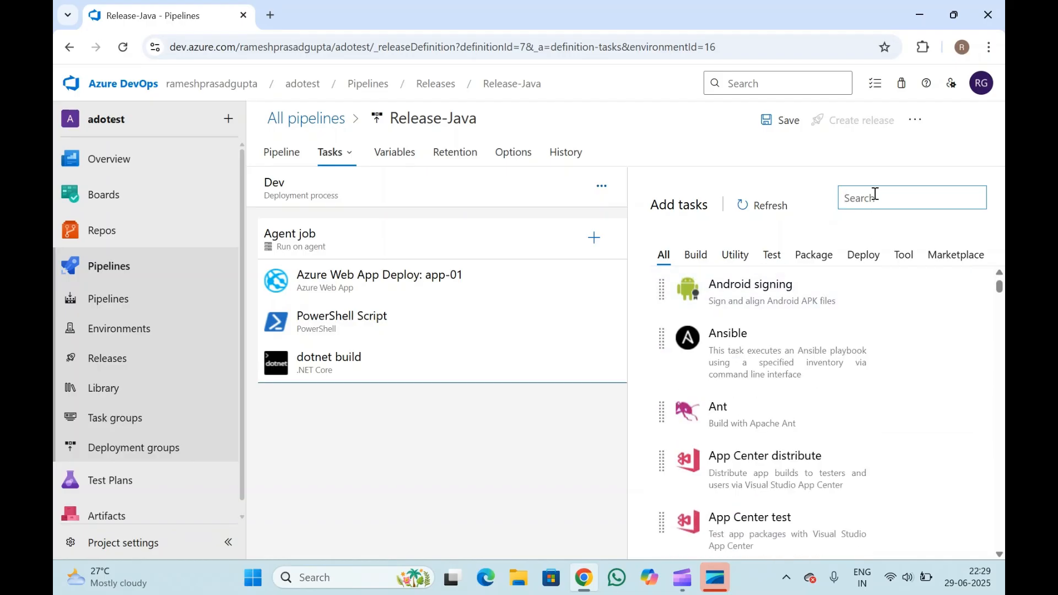
type("shell")
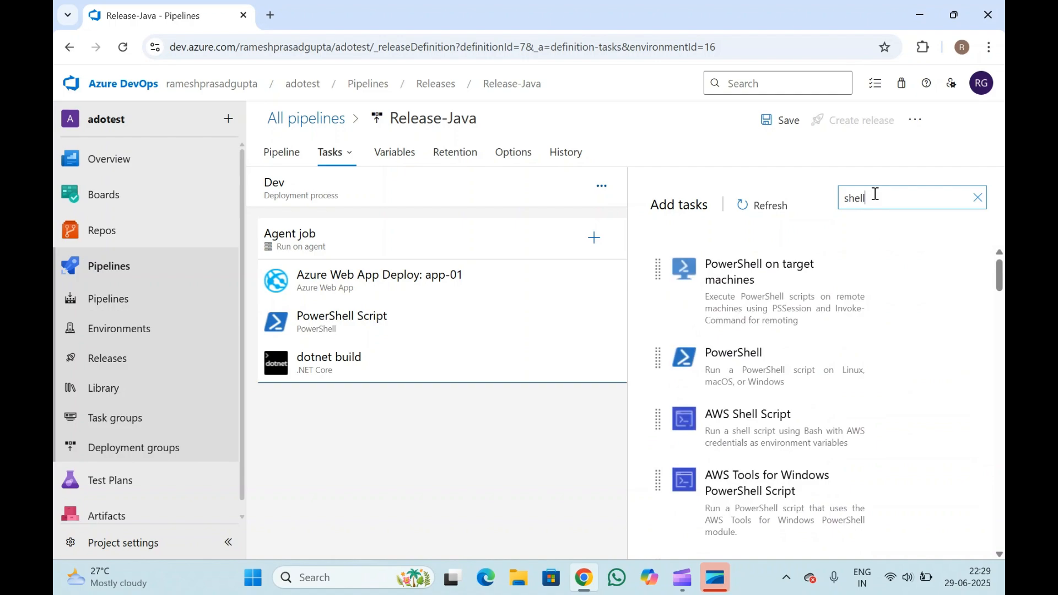
mouse_move(797, 398)
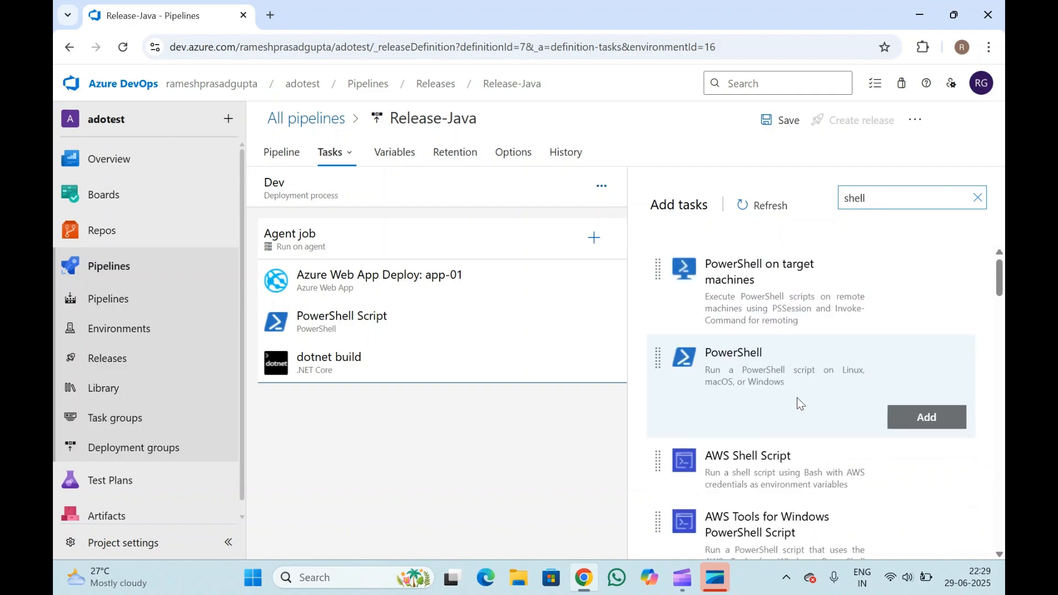
left_click(913, 420)
scroll(744, 402, "down", 5)
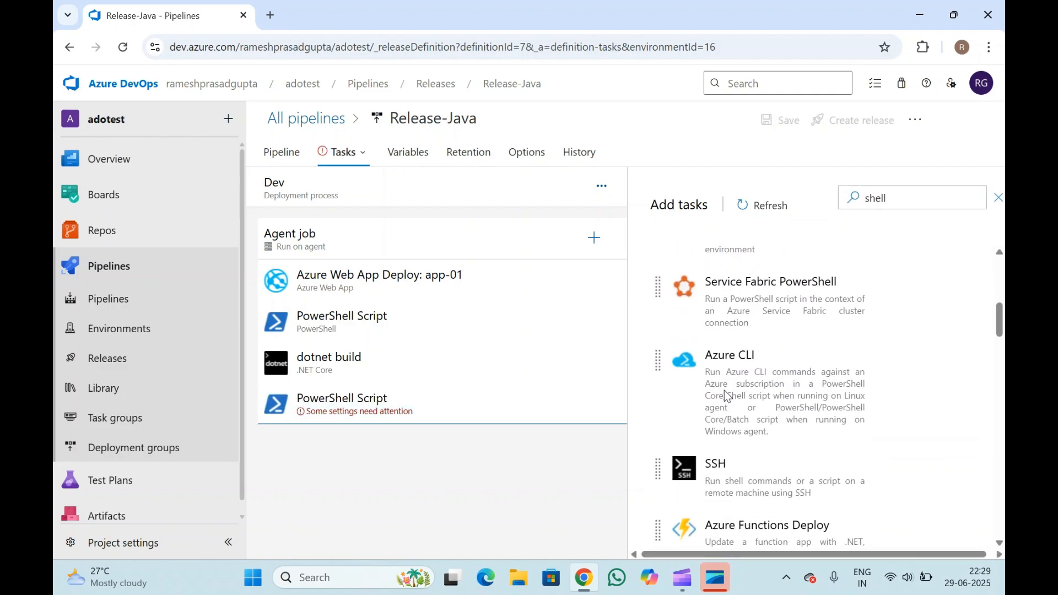
Step: Add an Azure CLI task to the Dev agent job and set the second PowerShell Script task's type to Inline
scroll(738, 493, "down", 3)
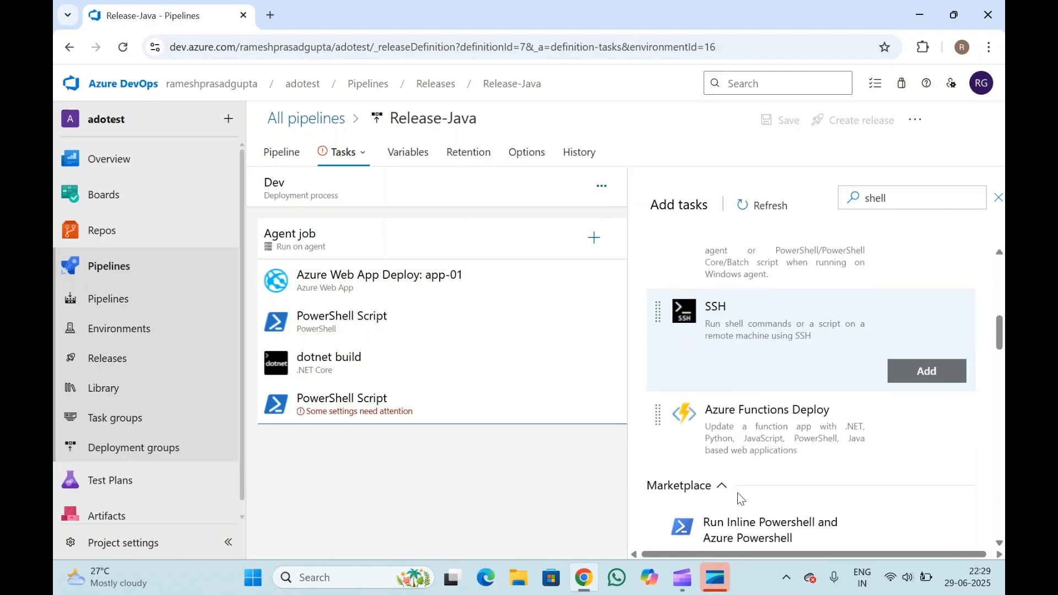
scroll(737, 492, "up", 3)
left_click(924, 419)
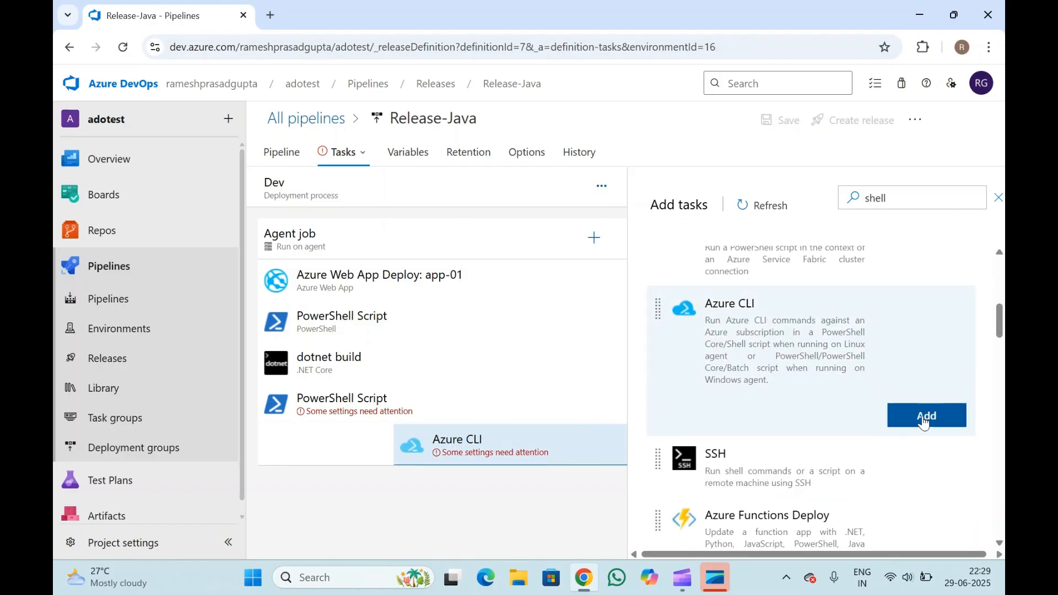
left_click(603, 404)
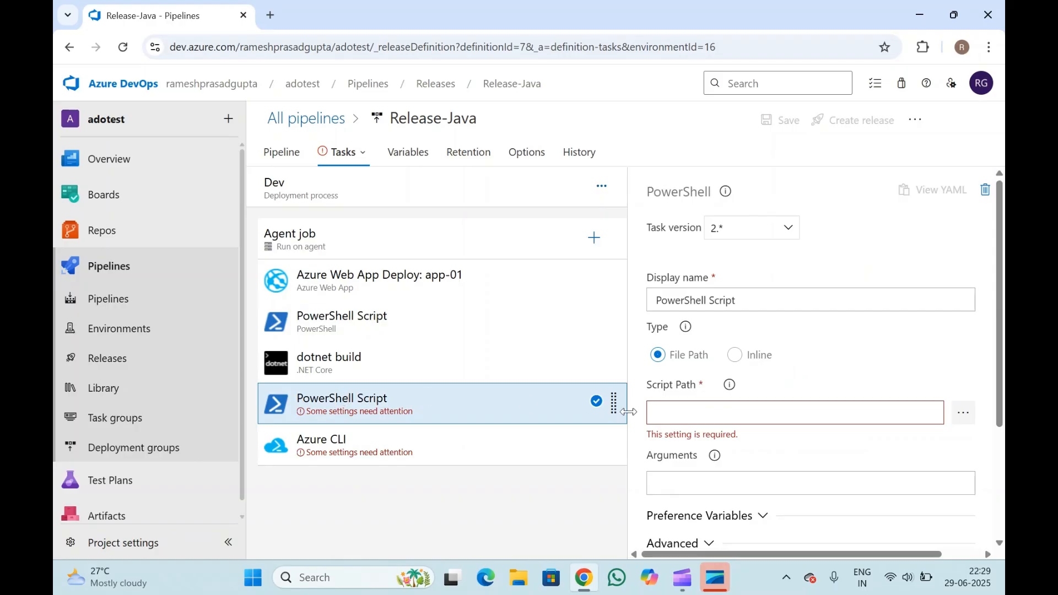
left_click(735, 355)
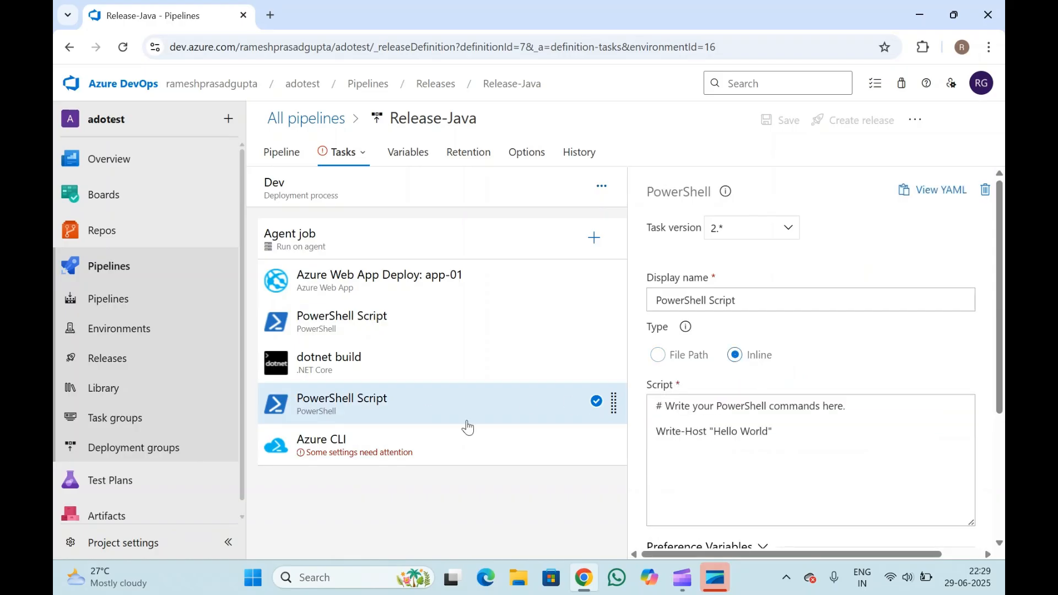
Step: Set the Azure CLI task's Azure Resource Manager connection to the existing service connection scoped to the test dev subscription
left_click(366, 455)
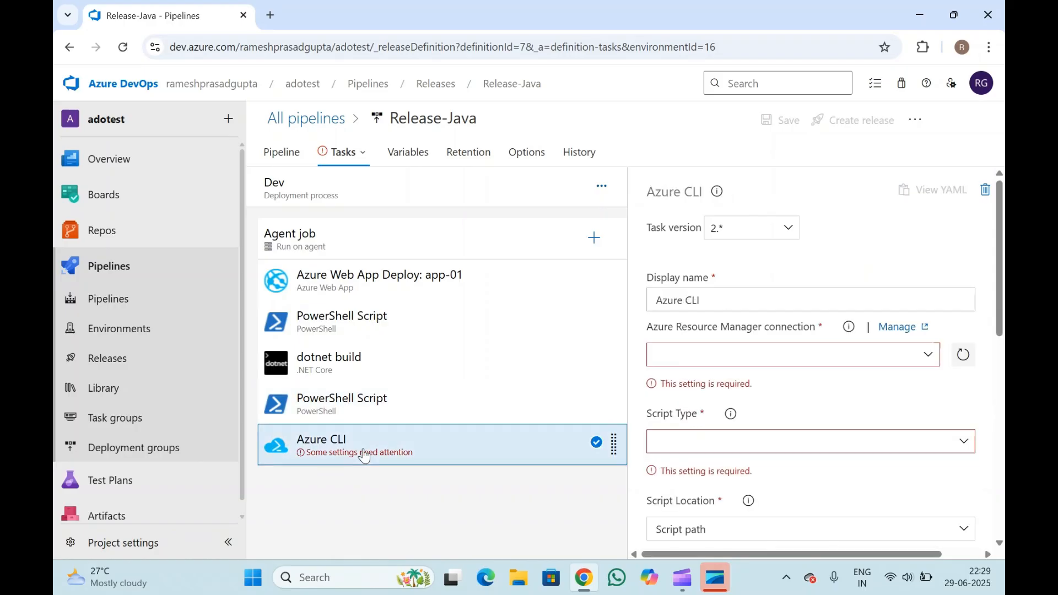
left_click(928, 354)
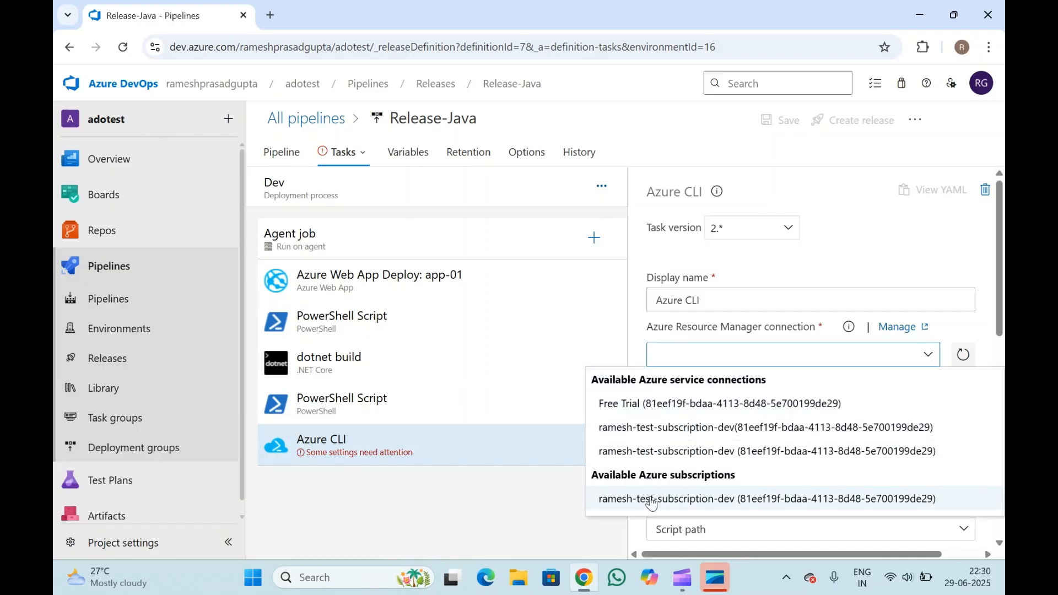
left_click(652, 500)
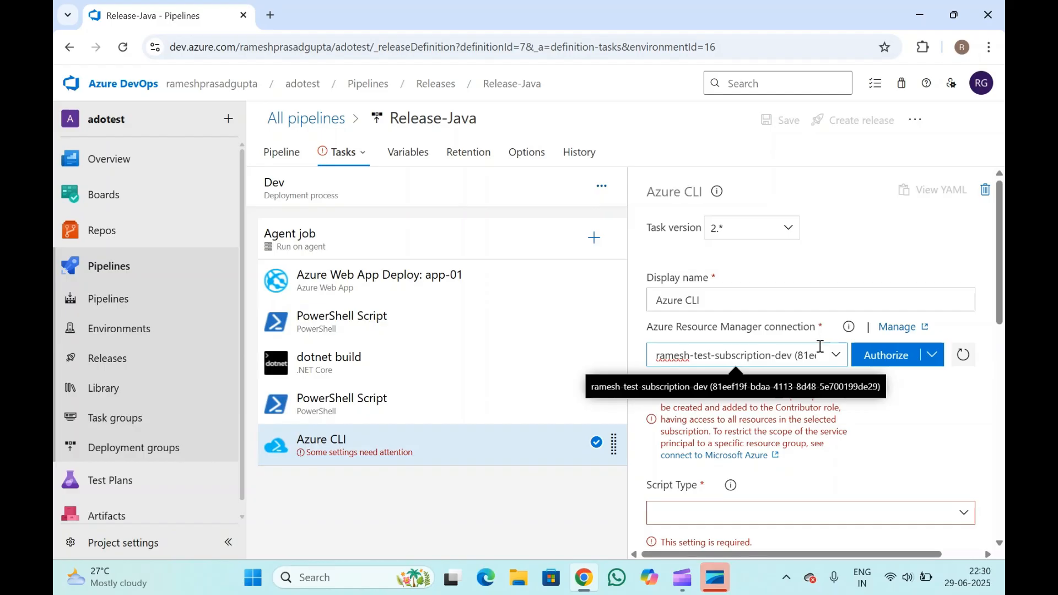
left_click(837, 361)
left_click(837, 362)
left_click(733, 430)
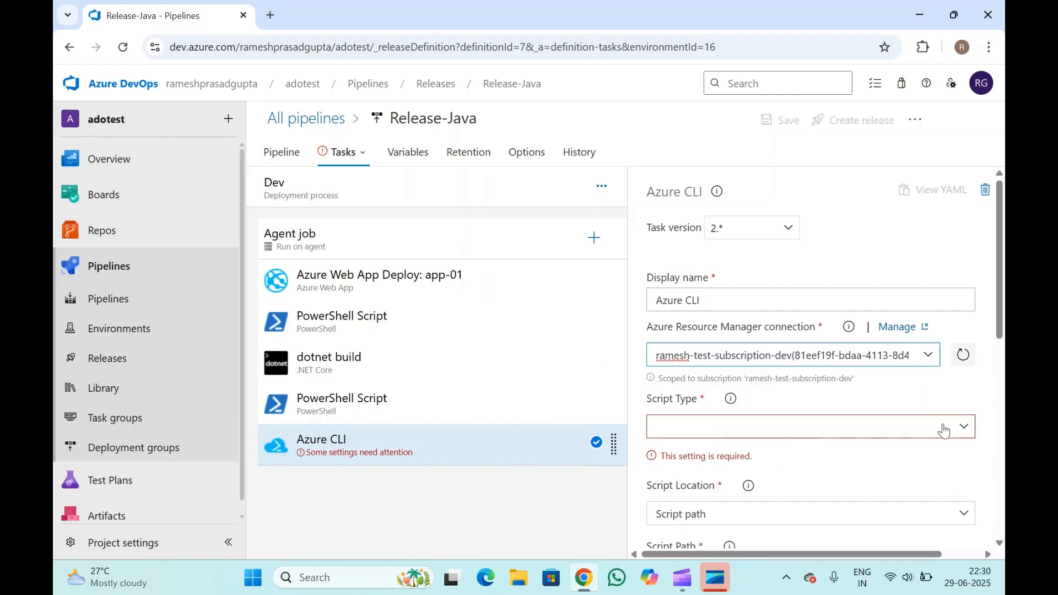
Step: Set the Azure CLI task's script type to Shell and its location to Inline script, with "test" as the script
left_click(961, 426)
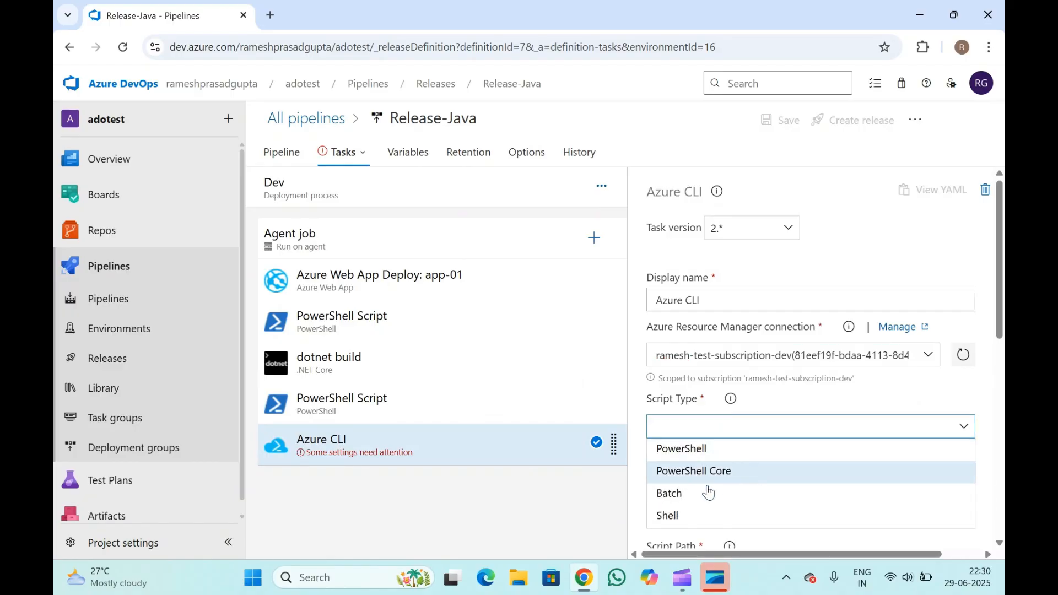
left_click(674, 517)
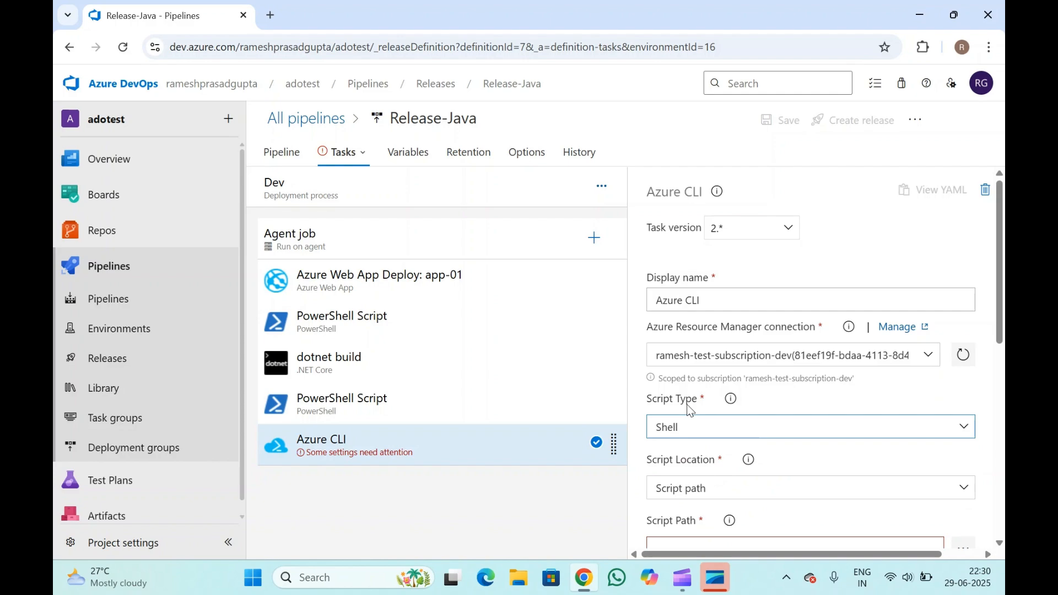
scroll(728, 413, "down", 3)
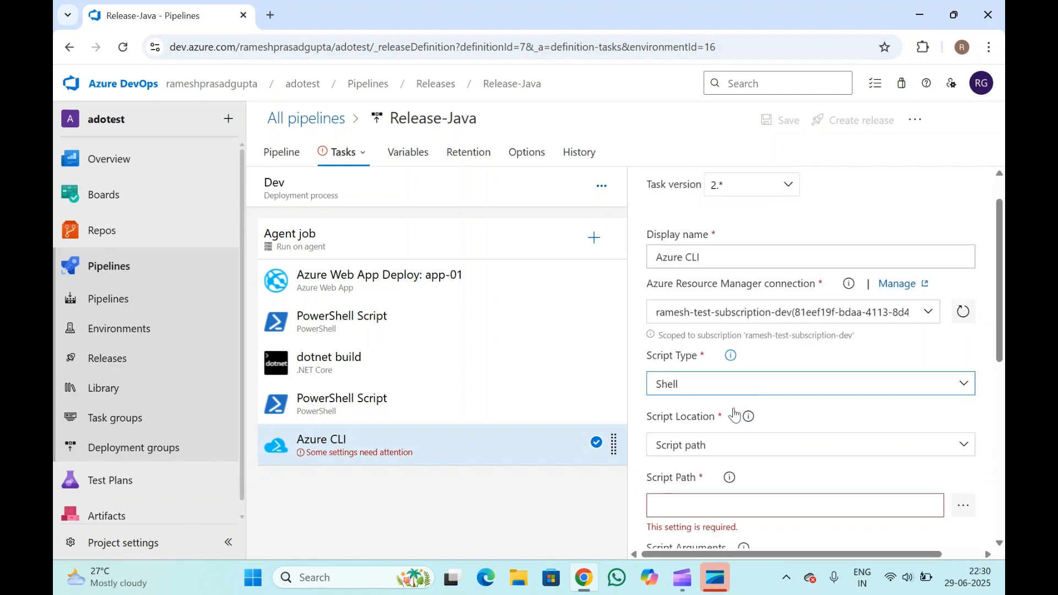
left_click(828, 304)
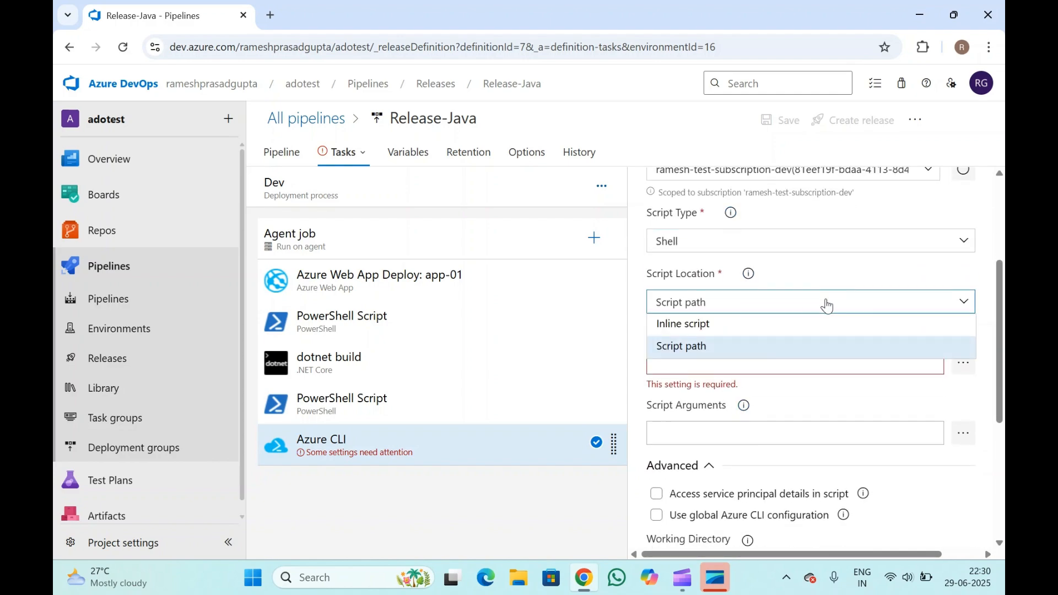
left_click(710, 327)
left_click(711, 356)
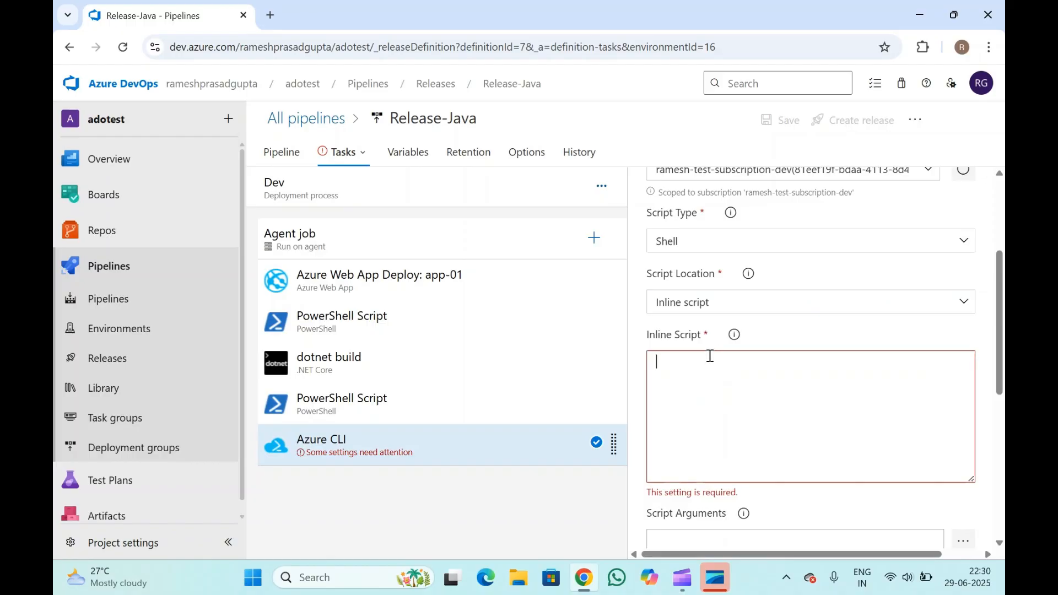
type("test")
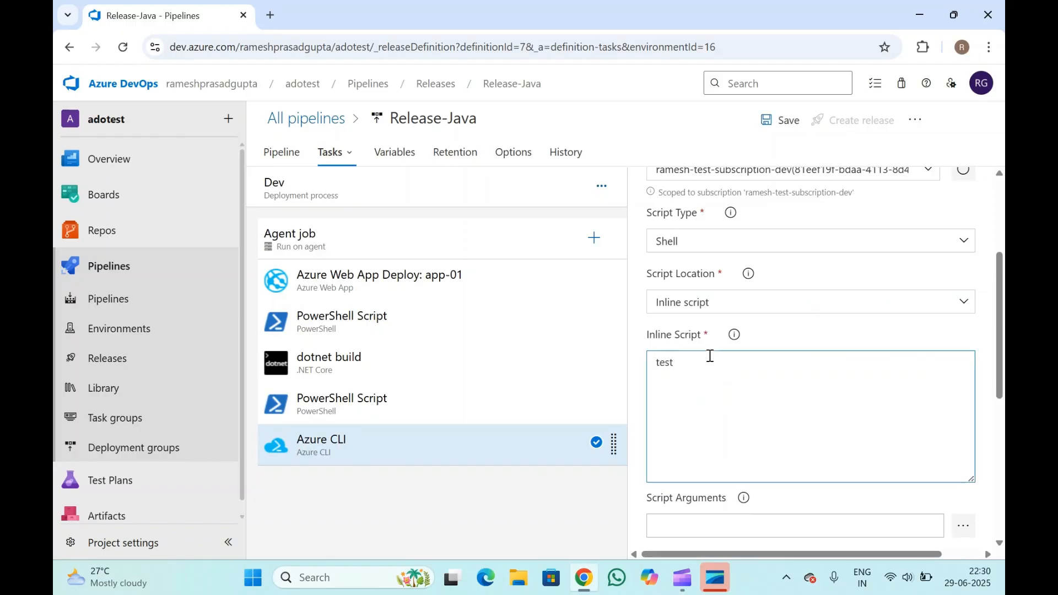
Step: Review the Azure Web App Deploy task and the pipeline's stages, and examine the QA stage's agent job
left_click(441, 282)
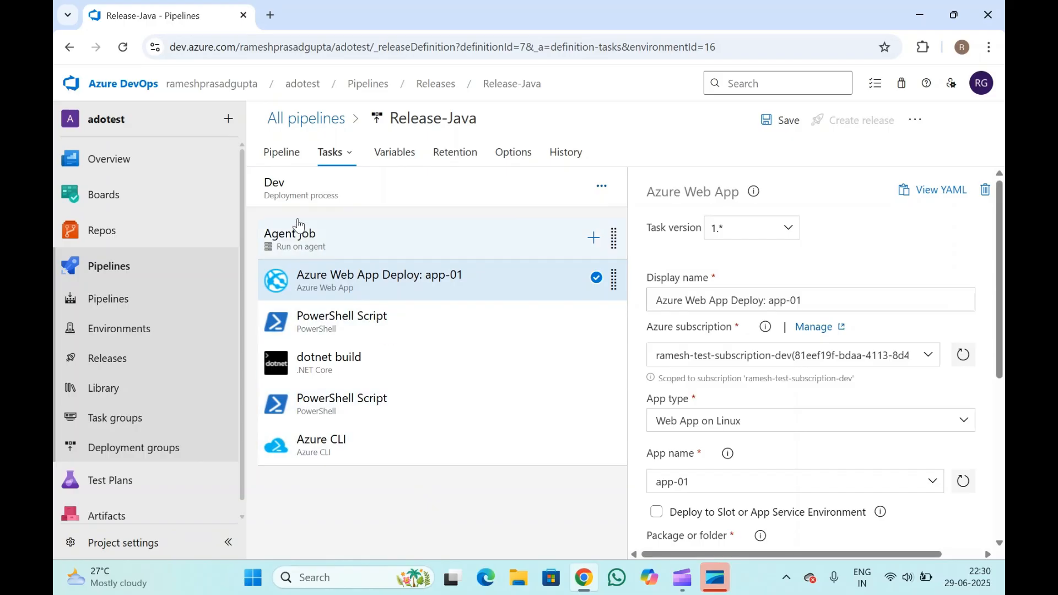
left_click(283, 153)
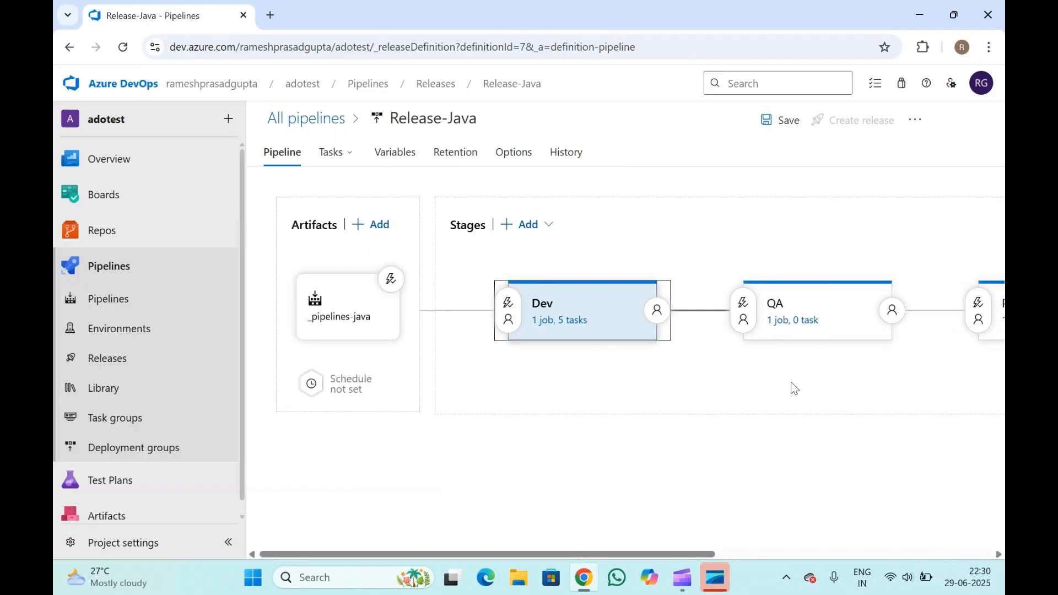
scroll(792, 388, "right", 3)
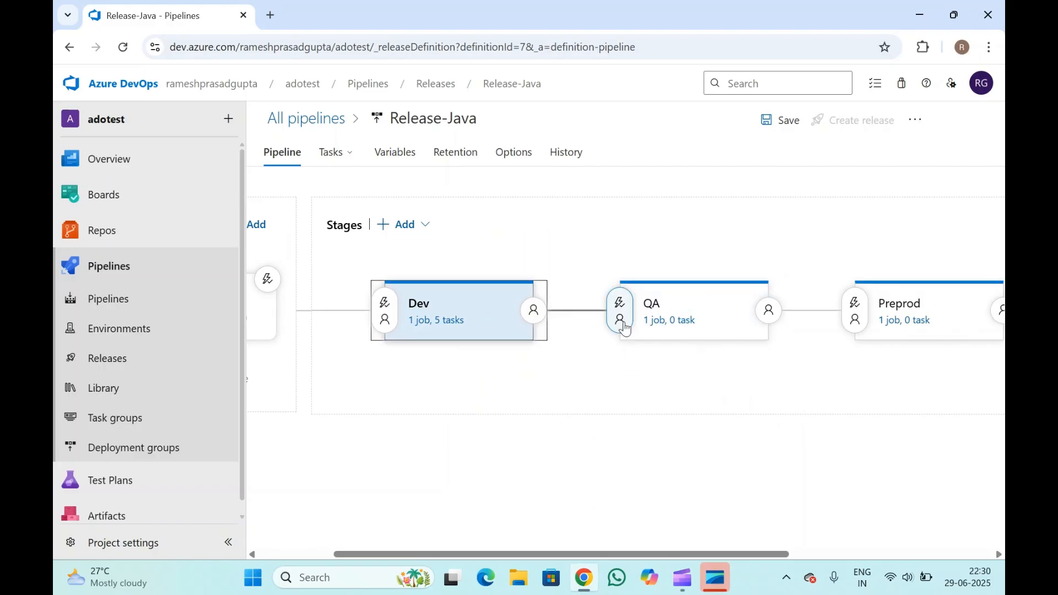
left_click(655, 321)
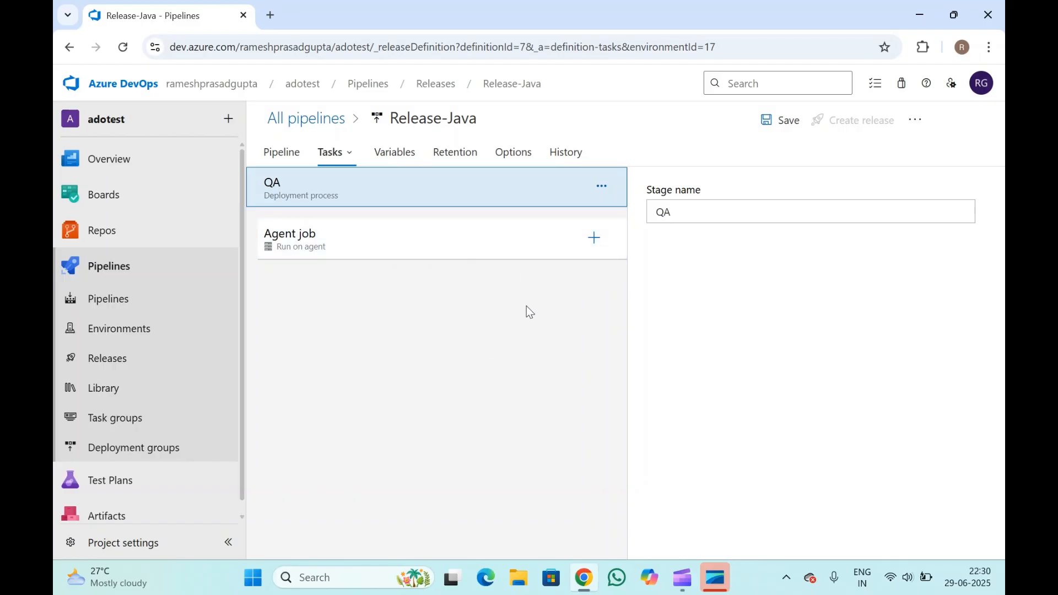
left_click(283, 156)
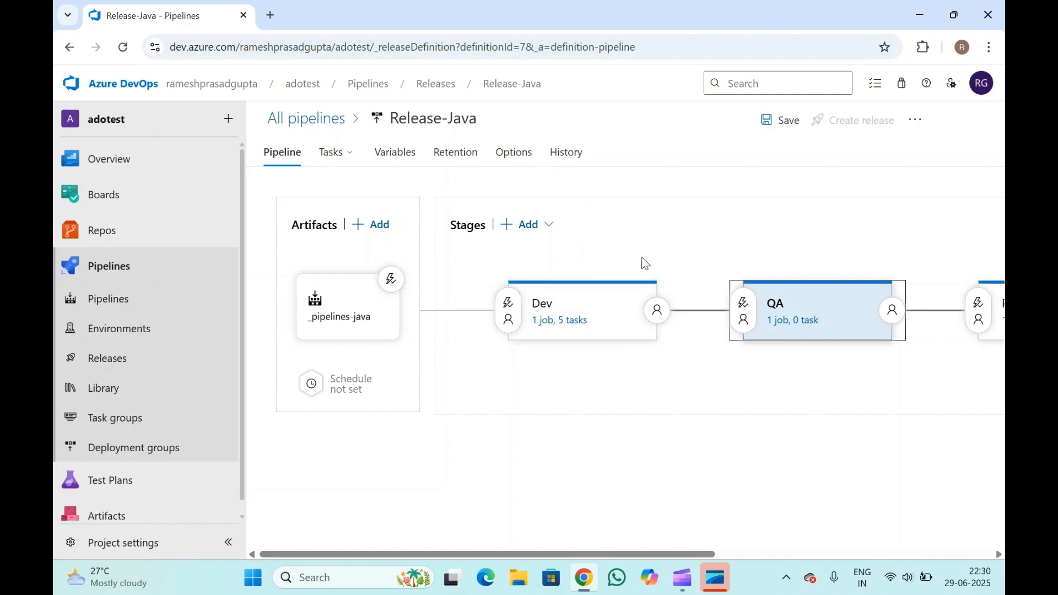
left_click(801, 327)
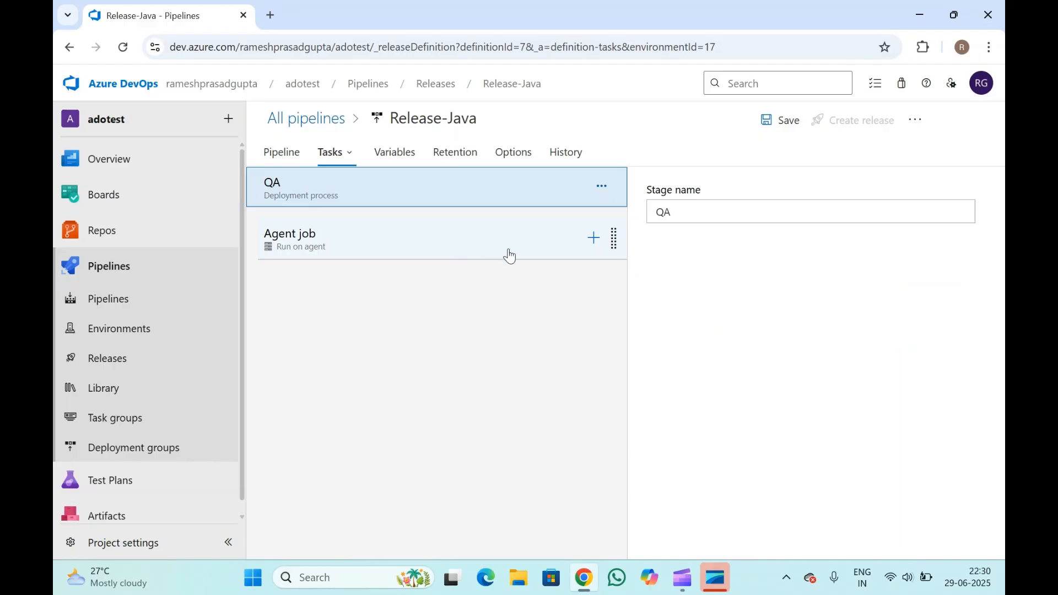
left_click(509, 256)
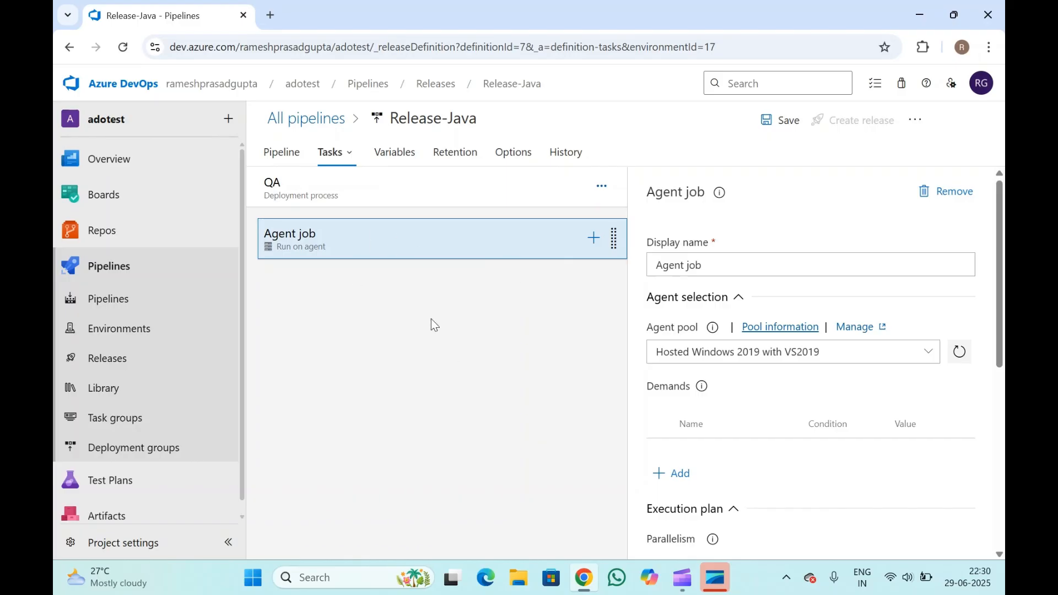
Step: Open the project's releases in a new browser tab and view the releases of Release-Java and php-release-pipeline
right_click(128, 357)
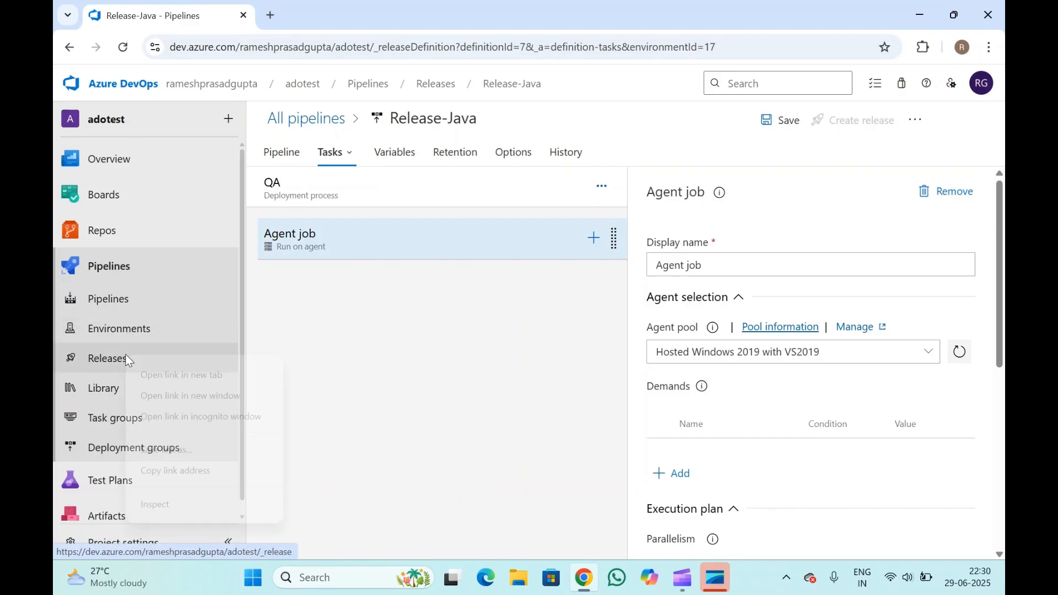
left_click(160, 375)
left_click(321, 21)
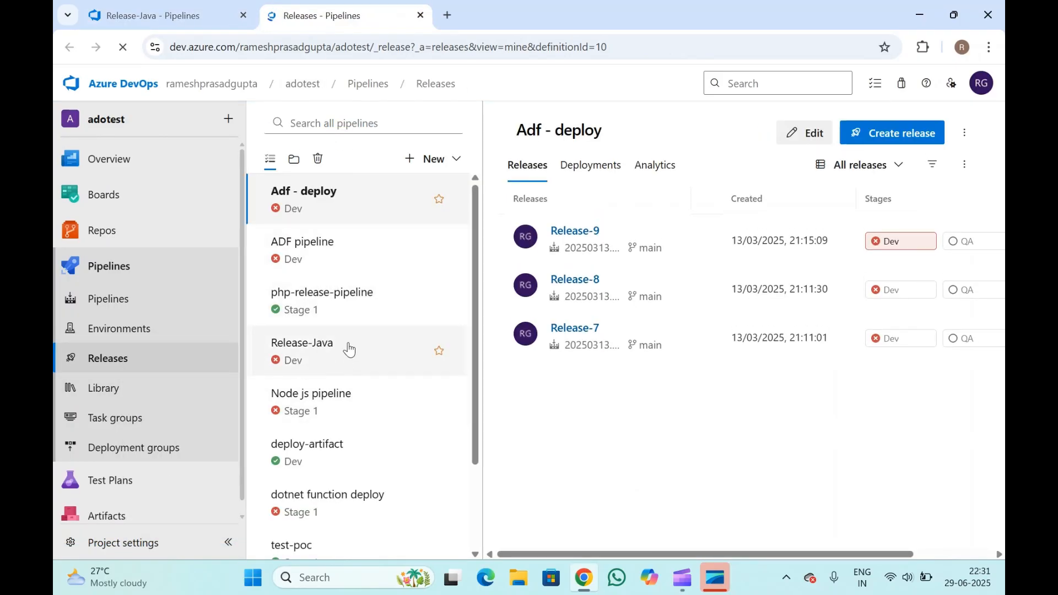
left_click(315, 355)
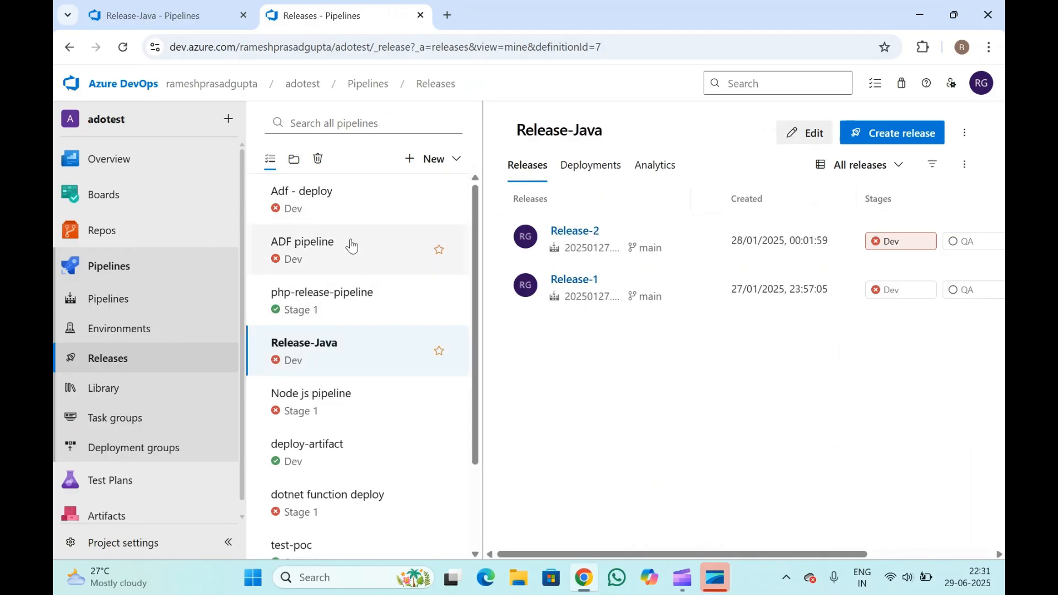
left_click(329, 296)
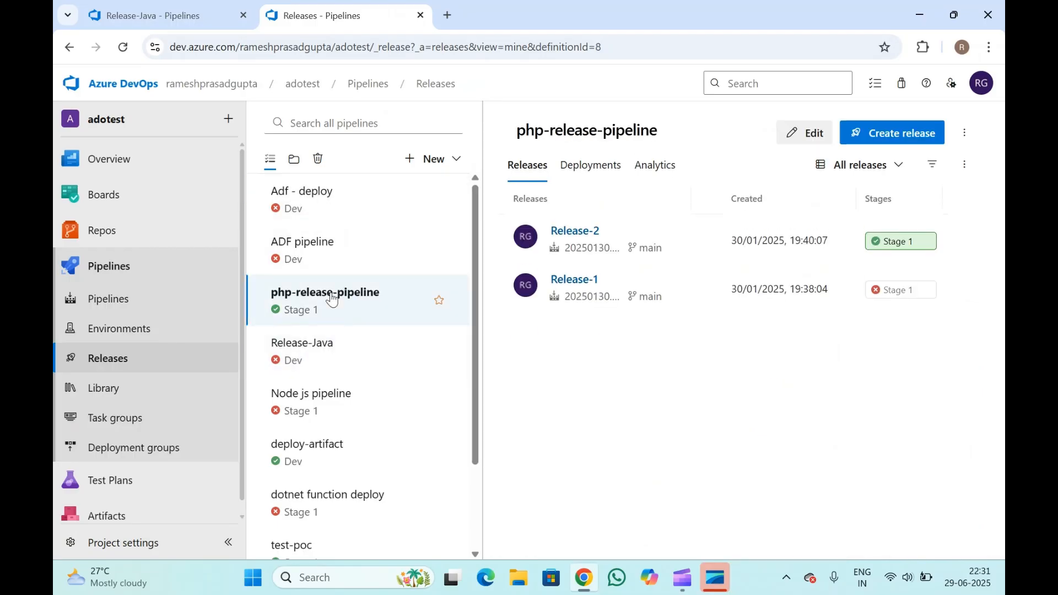
Step: Open php-release-pipeline for editing, examine Stage 1's agent job and the available tasks, and close the browser tab
left_click(809, 133)
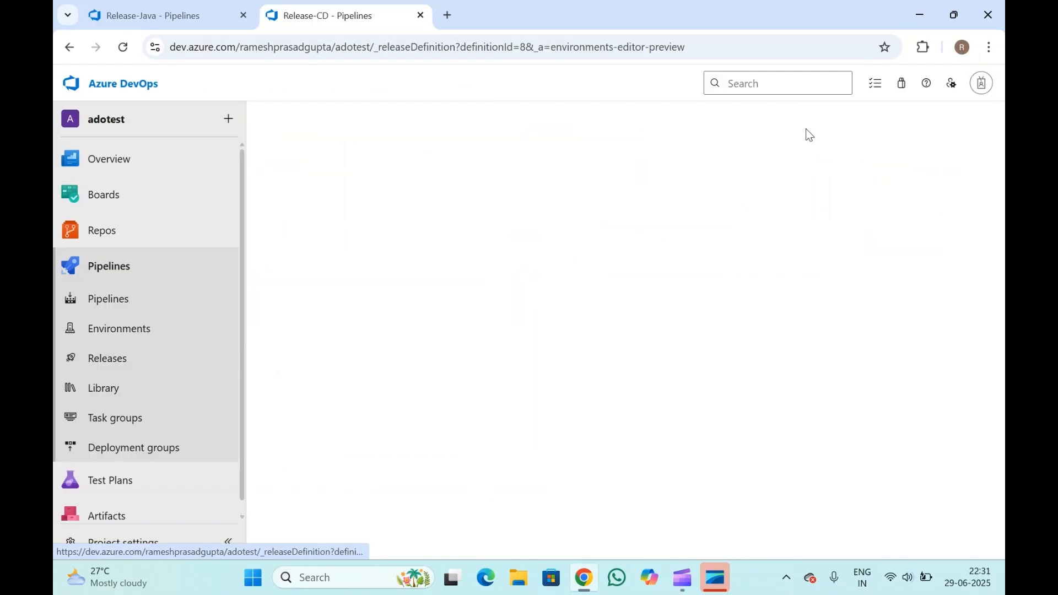
left_click(555, 331)
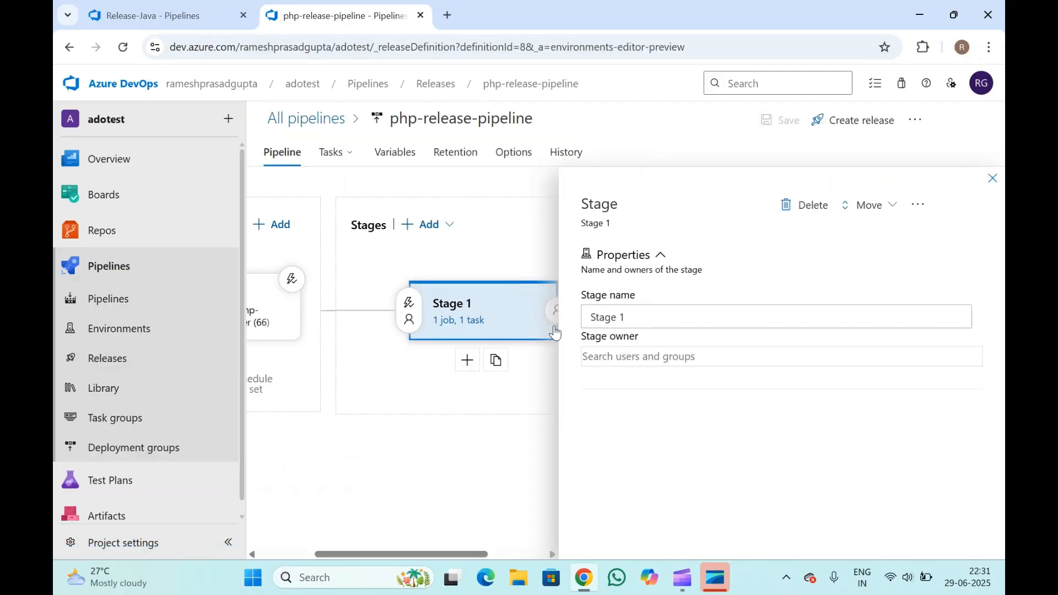
left_click(992, 178)
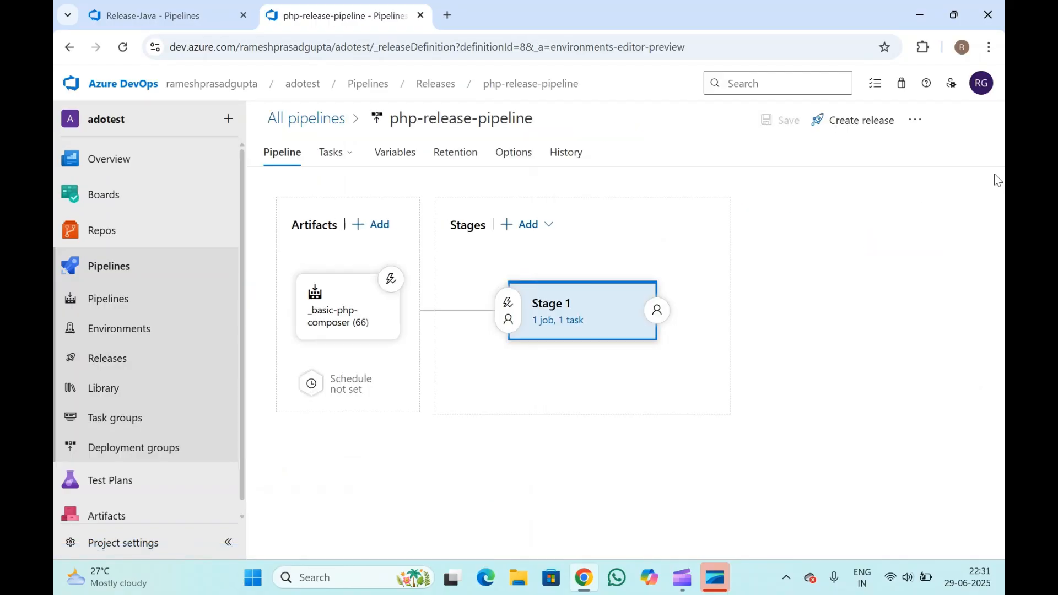
left_click(553, 324)
left_click(594, 243)
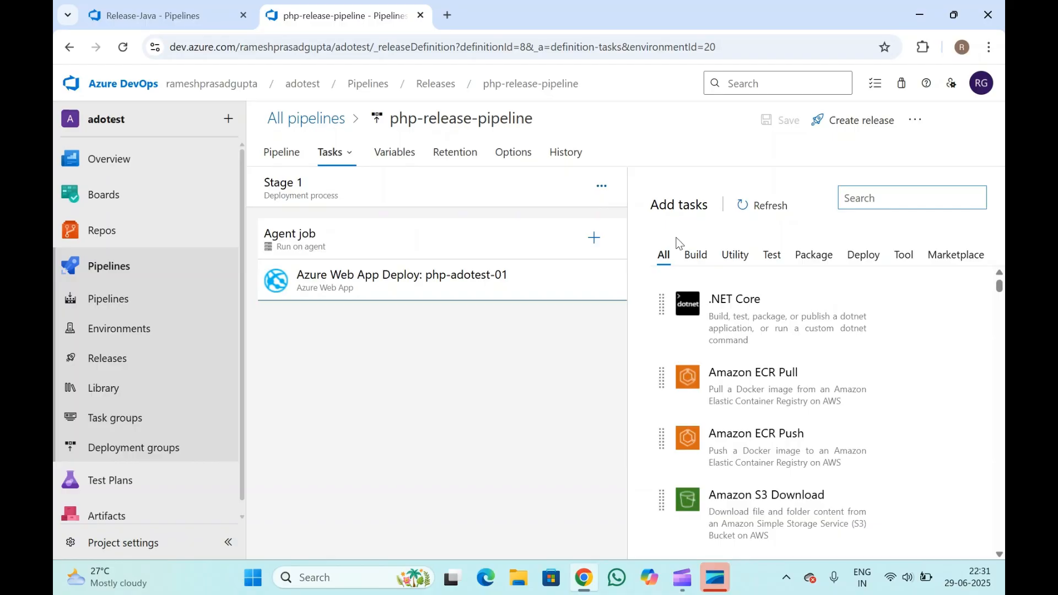
left_click(420, 16)
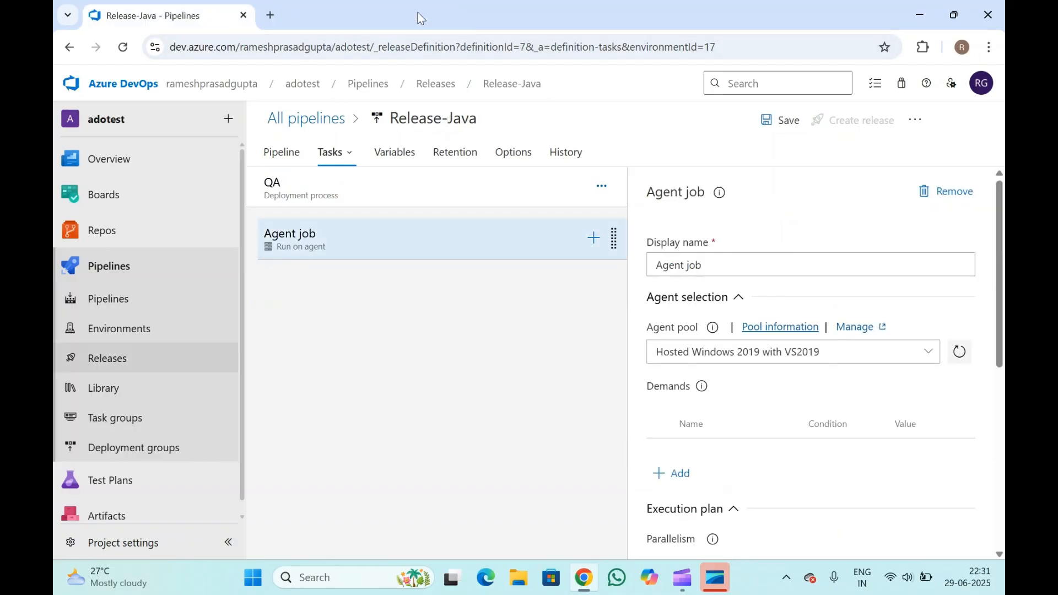
Step: Start creating a task group from all five tasks in the Dev stage's agent job
left_click(334, 153)
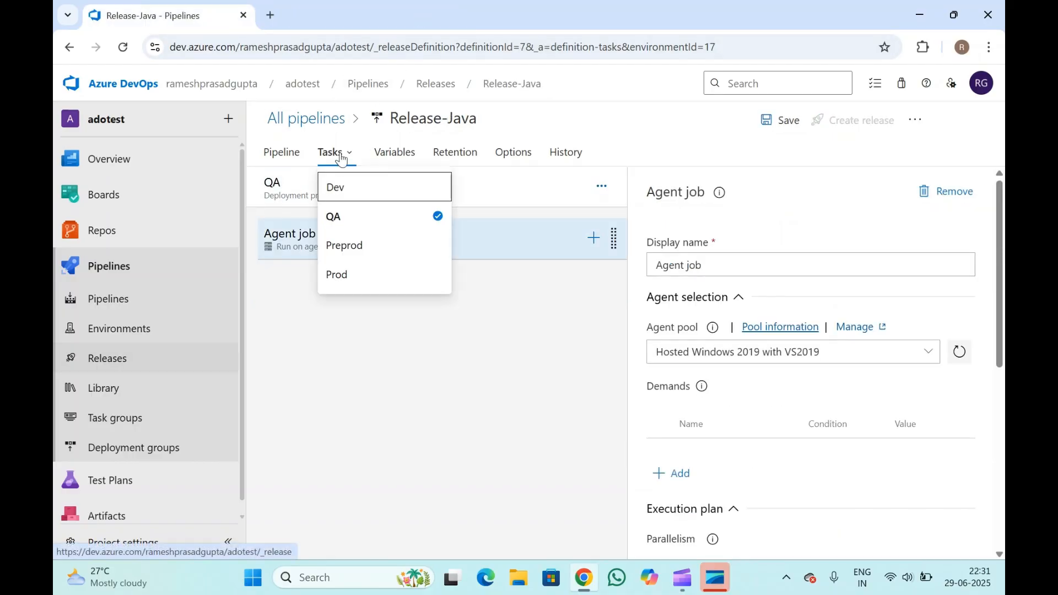
left_click(353, 190)
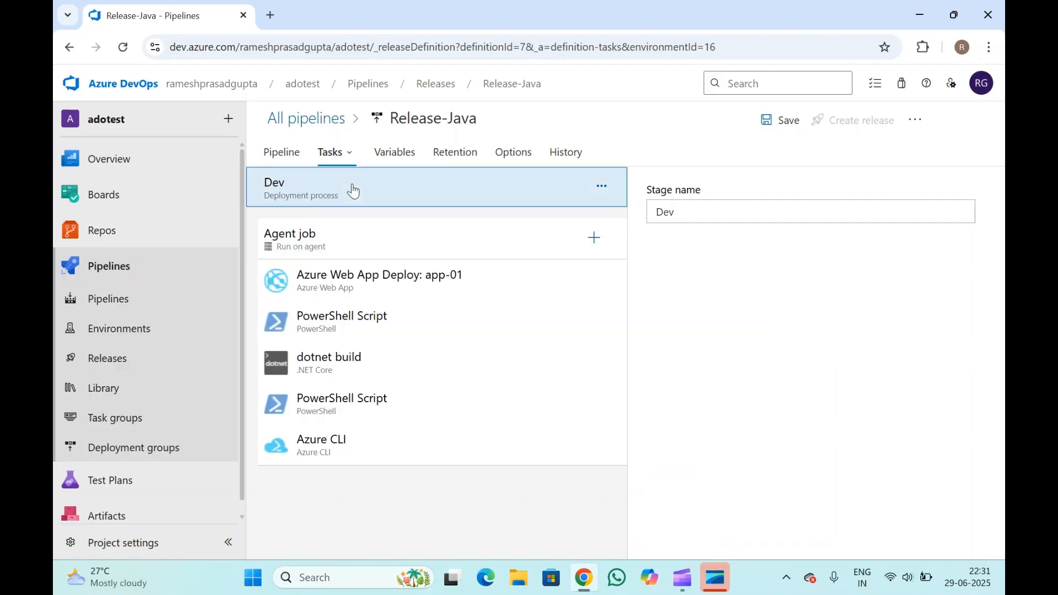
left_click(358, 283)
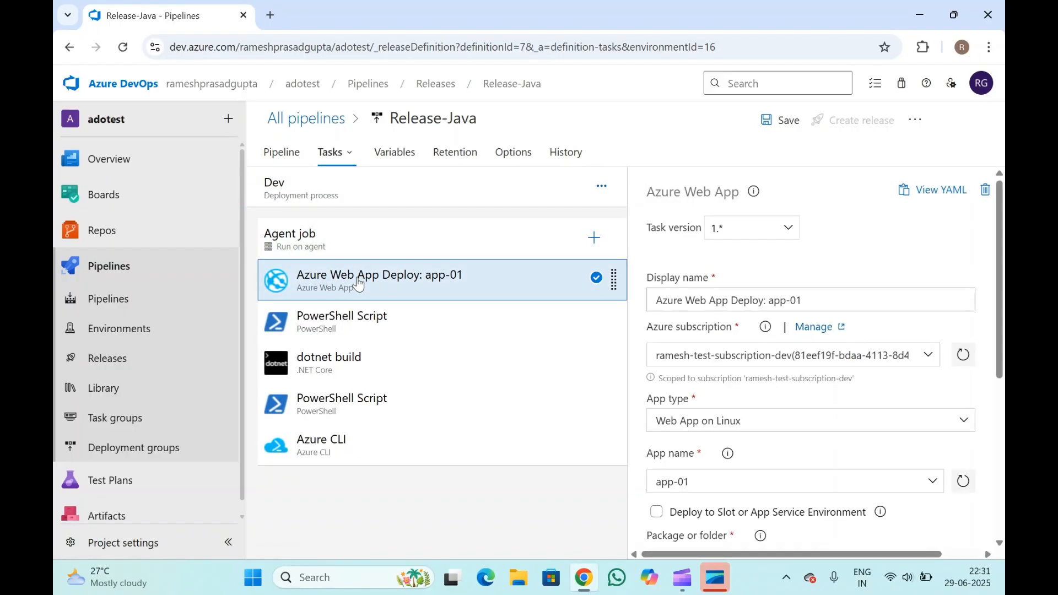
left_click(354, 316, "ctrl")
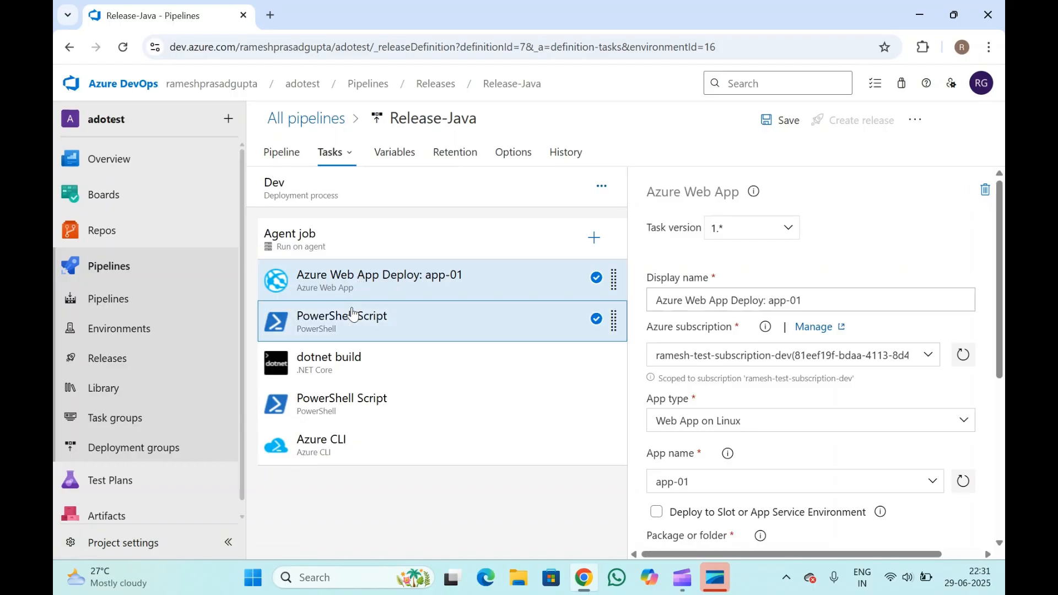
left_click(351, 361, "ctrl")
left_click(364, 394, "ctrl")
left_click(365, 447, "ctrl")
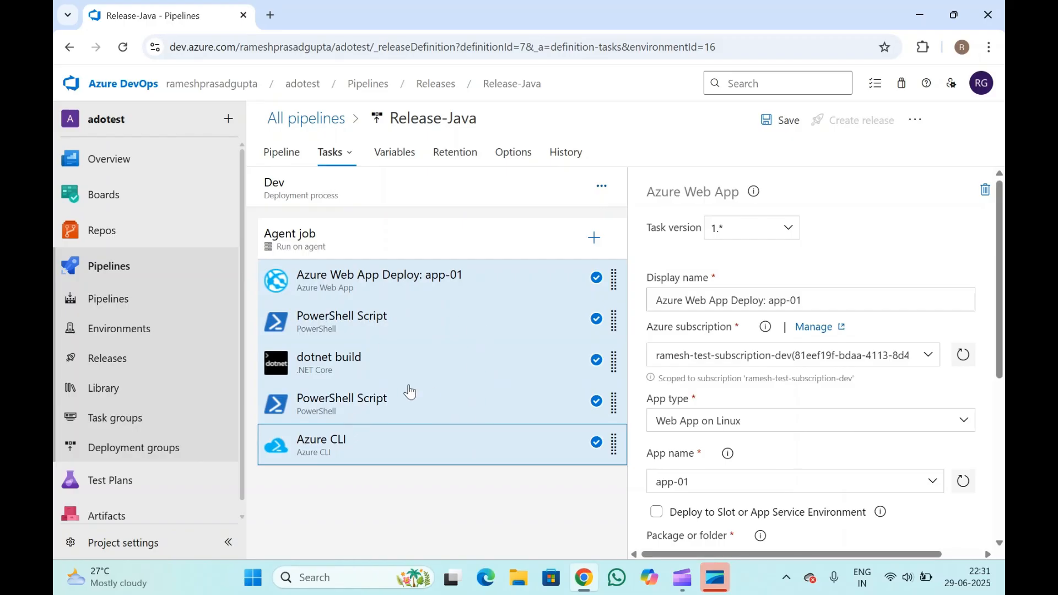
right_click(403, 286)
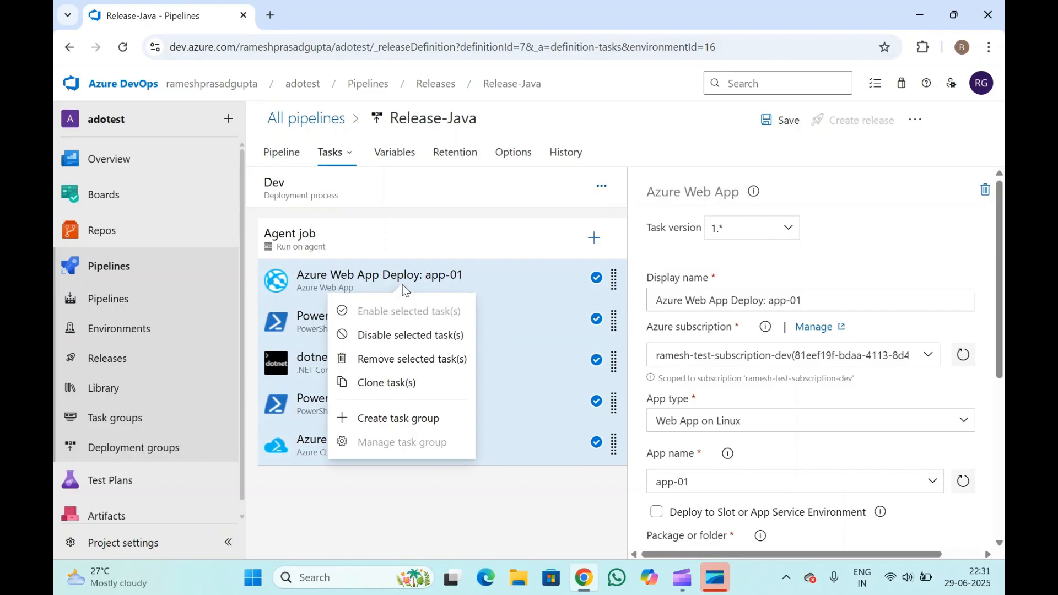
left_click(421, 419)
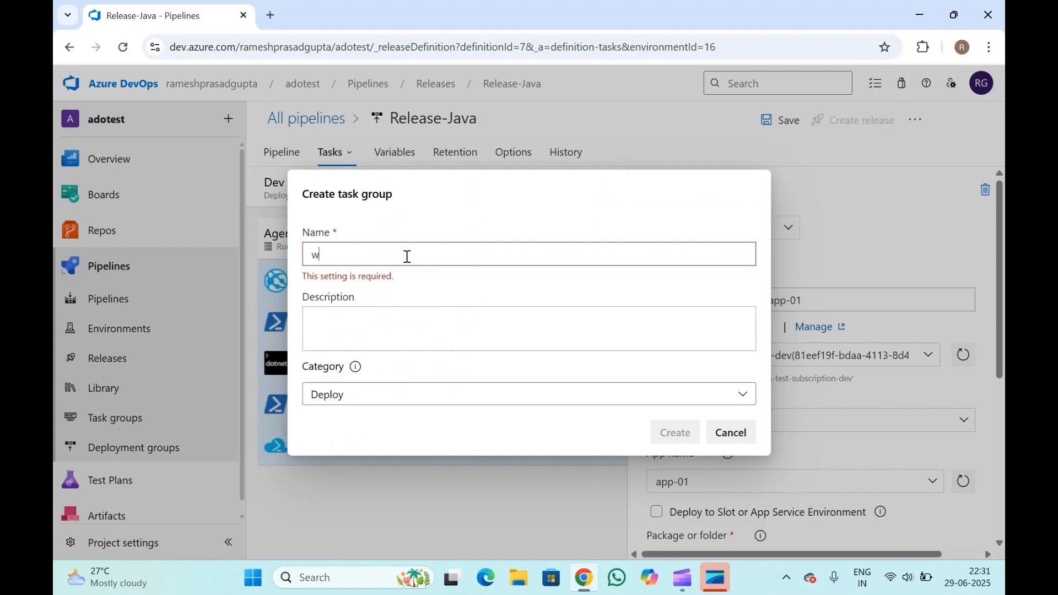
Step: Name the task group "webapp" and describe it as "task group for web app"
type("webapp")
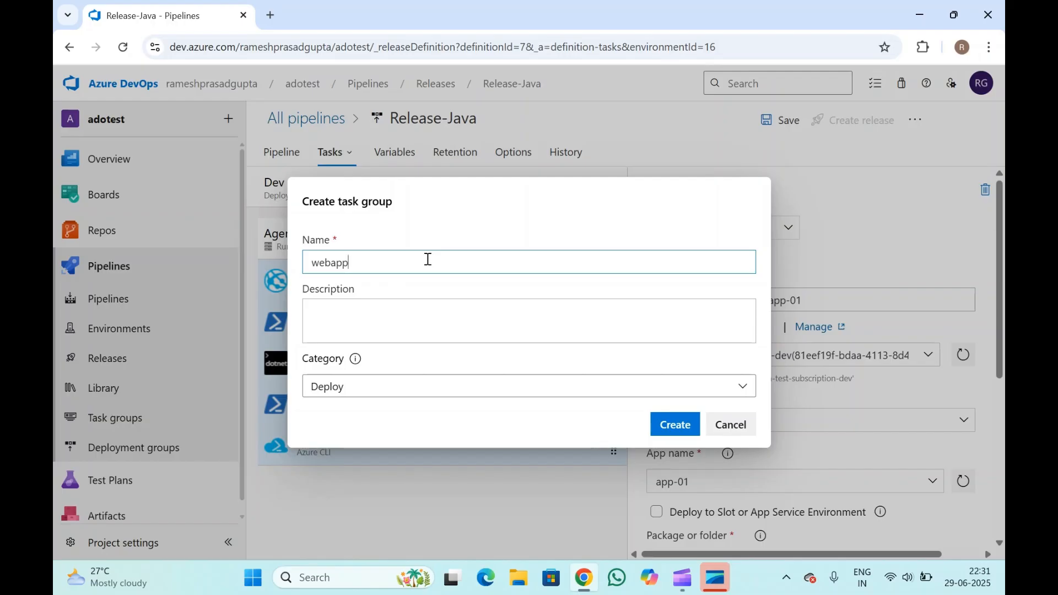
left_click(474, 330)
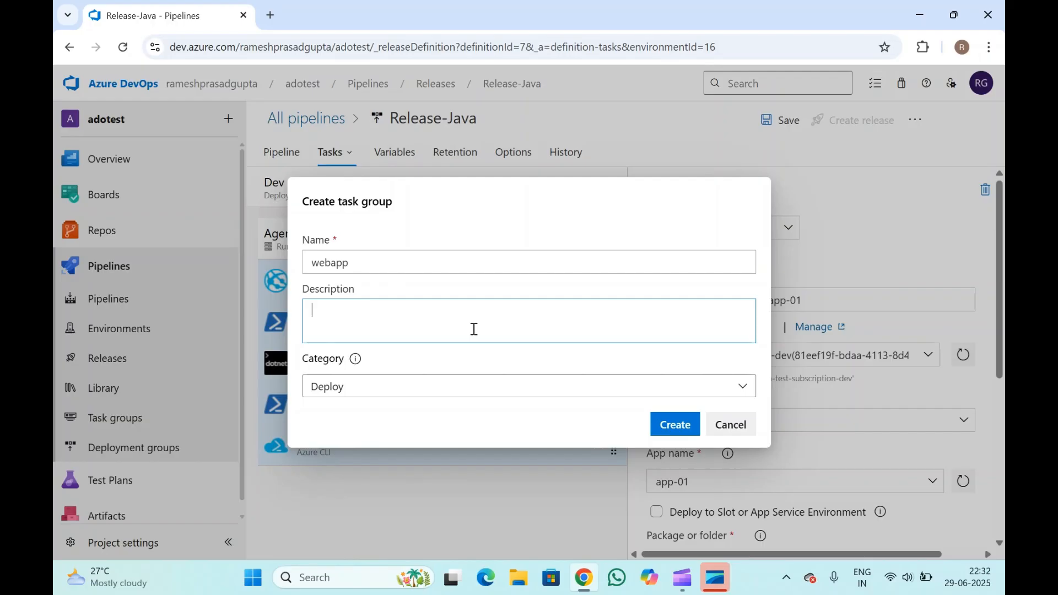
type("task g")
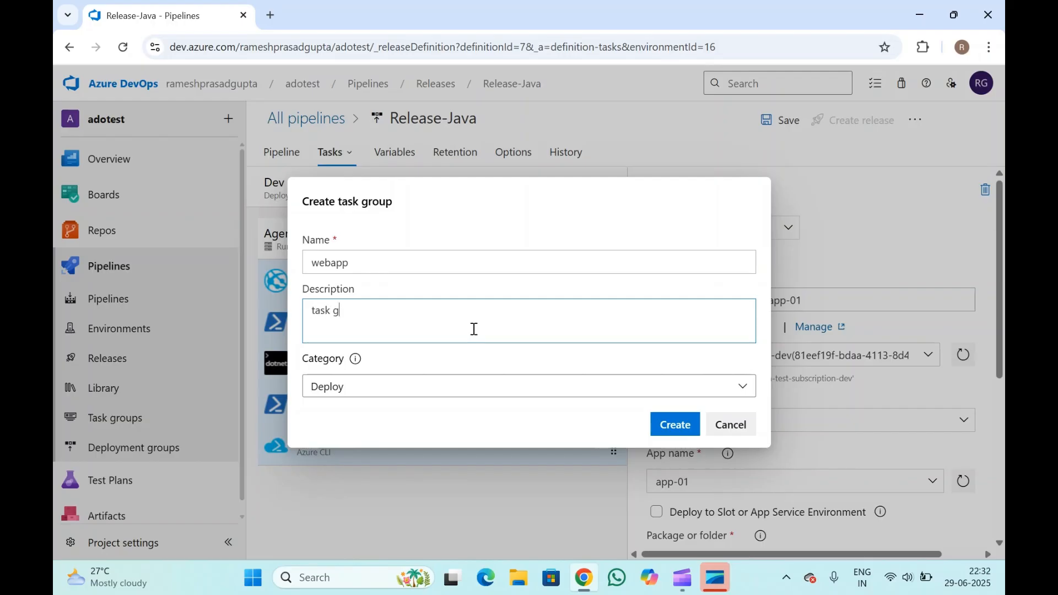
type("roup for web app")
Step: Review the available categories, keep Deploy as the task group's category, and create the group
left_click(619, 387)
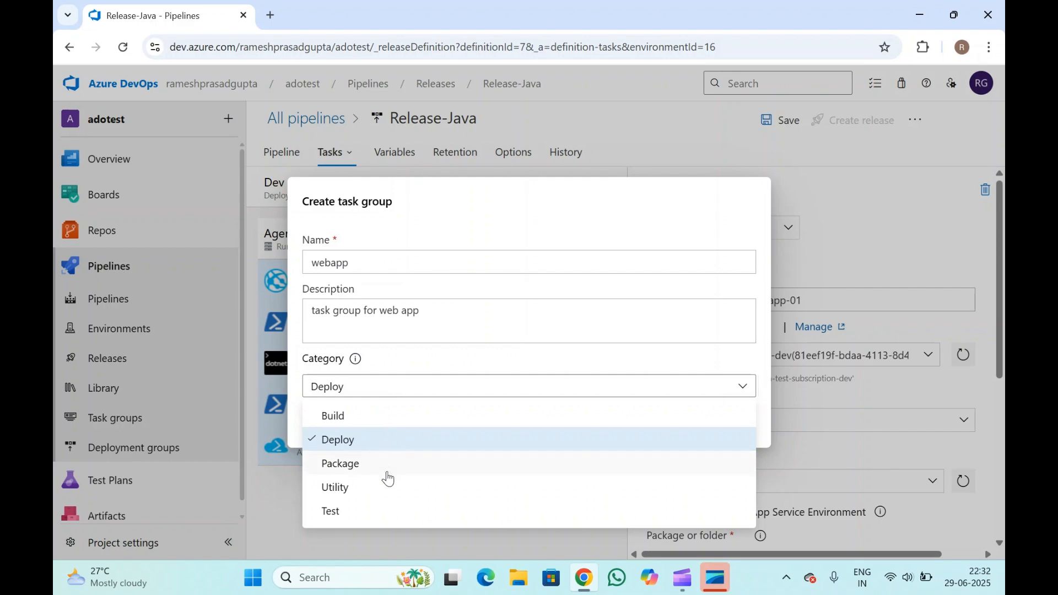
left_click(408, 358)
left_click(409, 392)
left_click(358, 436)
left_click(354, 394)
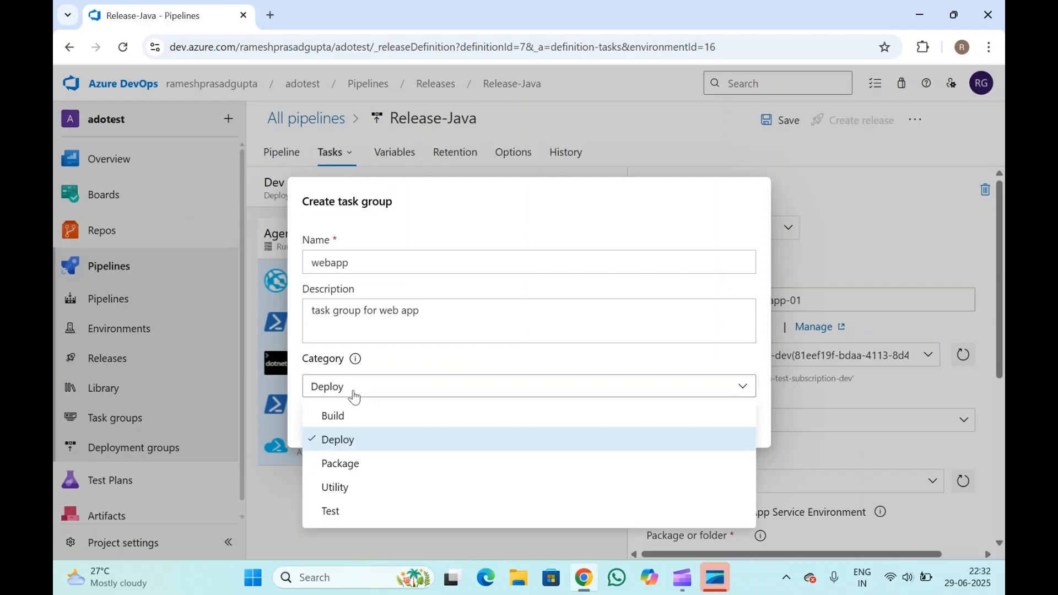
left_click(351, 418)
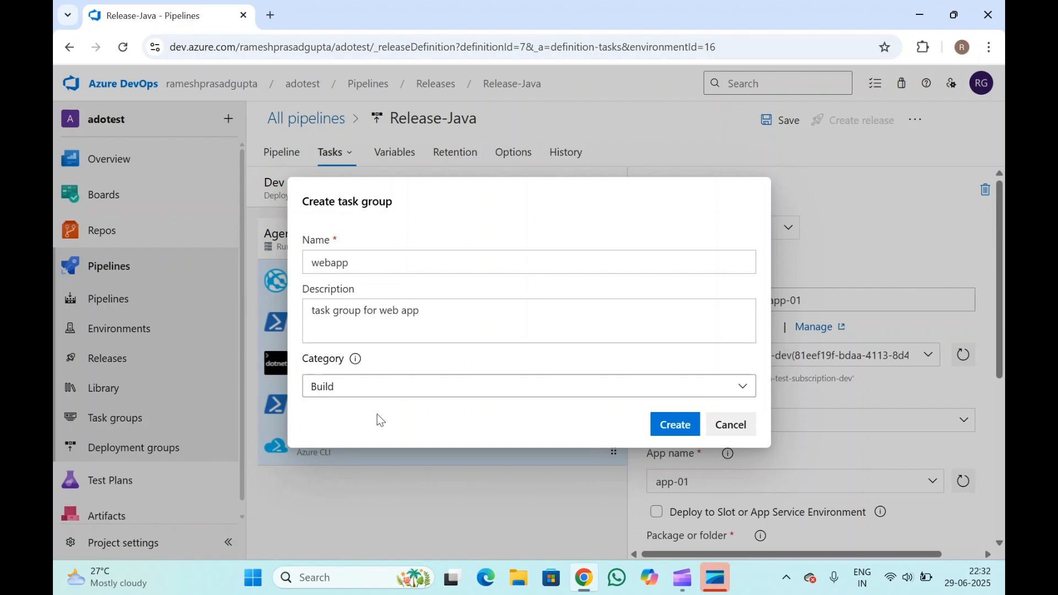
left_click(380, 392)
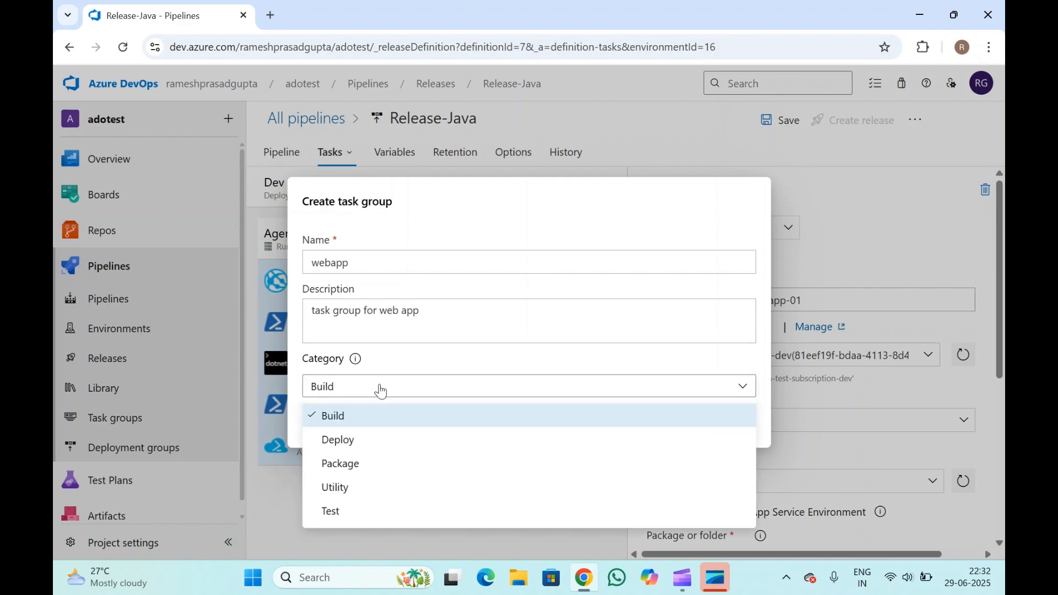
left_click(360, 440)
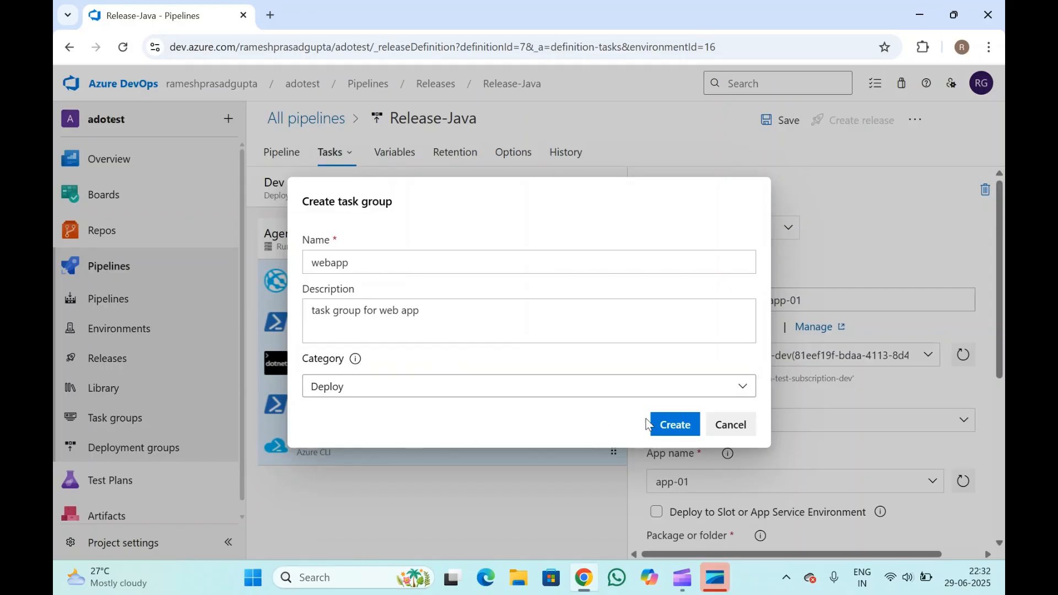
left_click(677, 433)
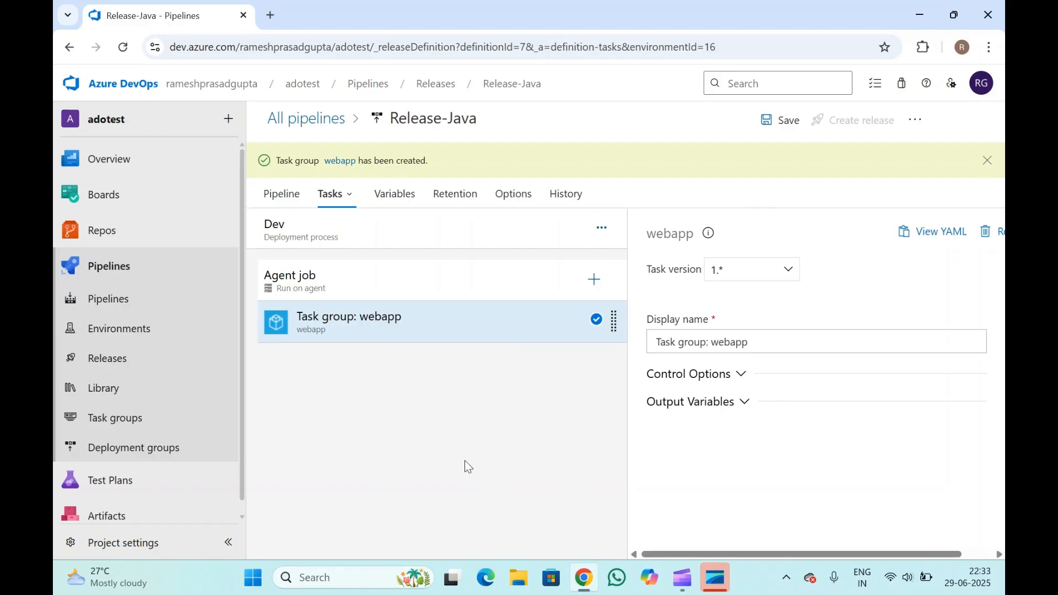
Step: Examine the webapp task group's control options and output variables in the Dev stage, and the agent job's settings
left_click(370, 300)
left_click(373, 338)
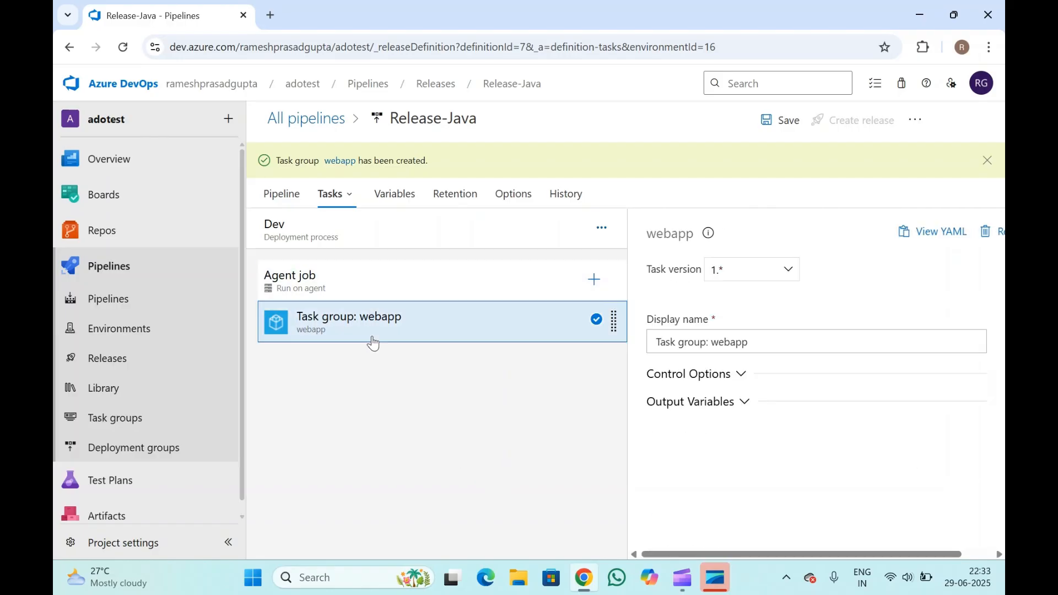
left_click(709, 374)
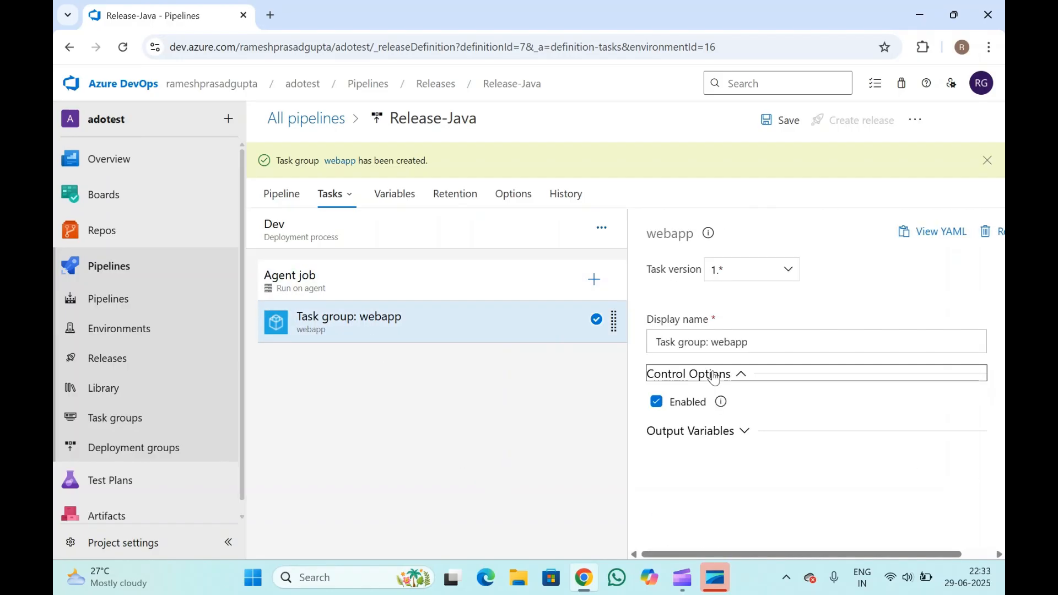
left_click(690, 432)
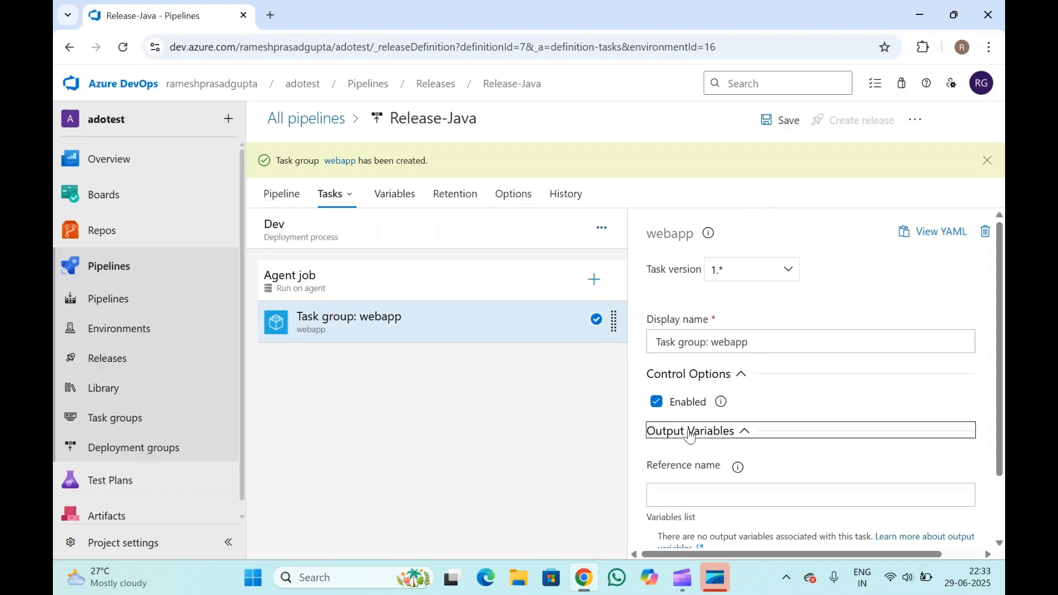
left_click(464, 298)
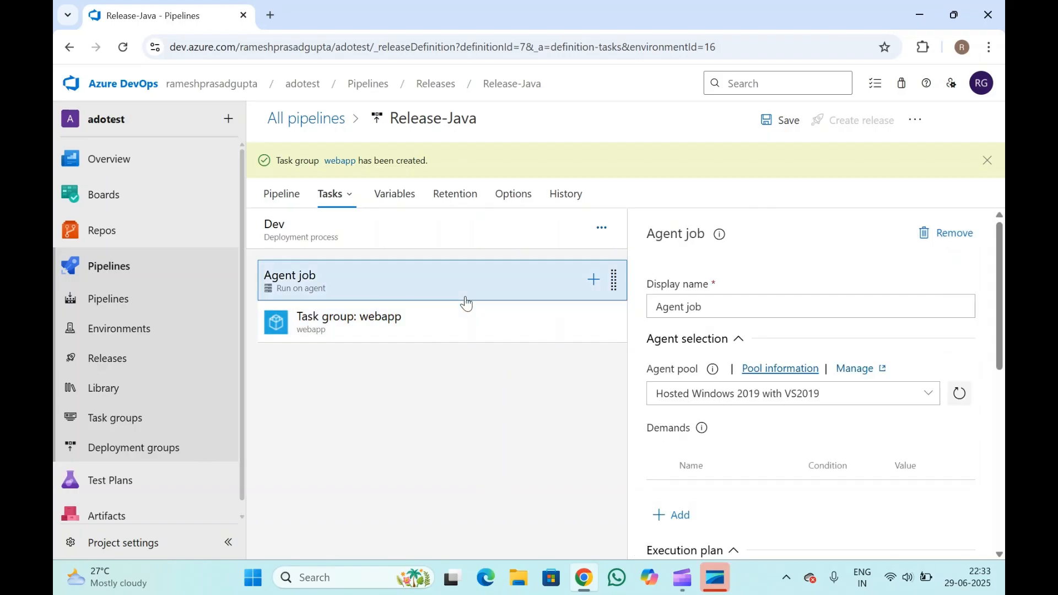
Step: Save the Release-Java pipeline with the webapp task group in the Dev stage, without a comment
left_click(399, 333)
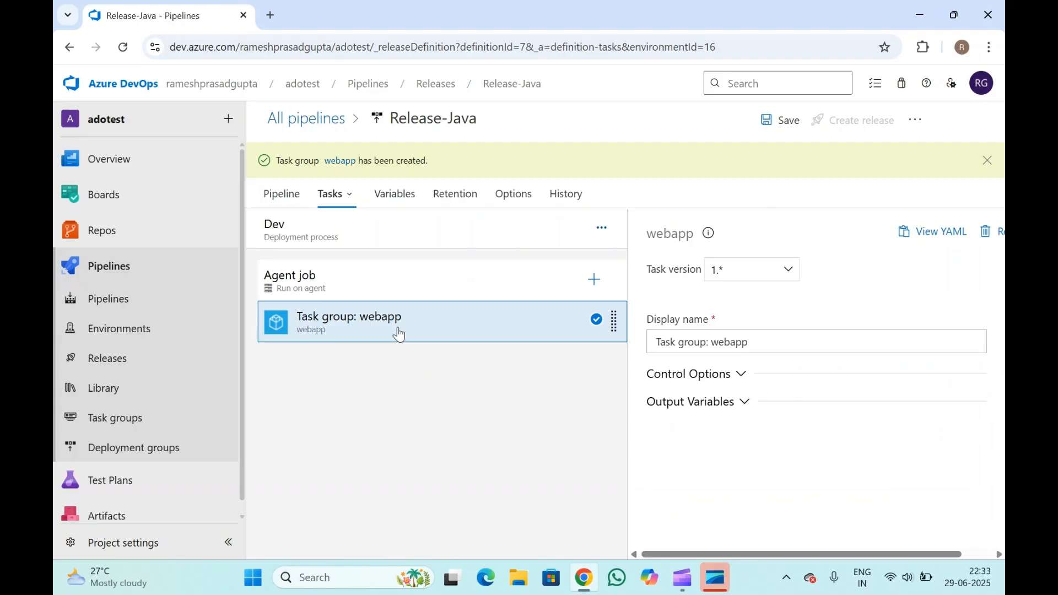
left_click(785, 121)
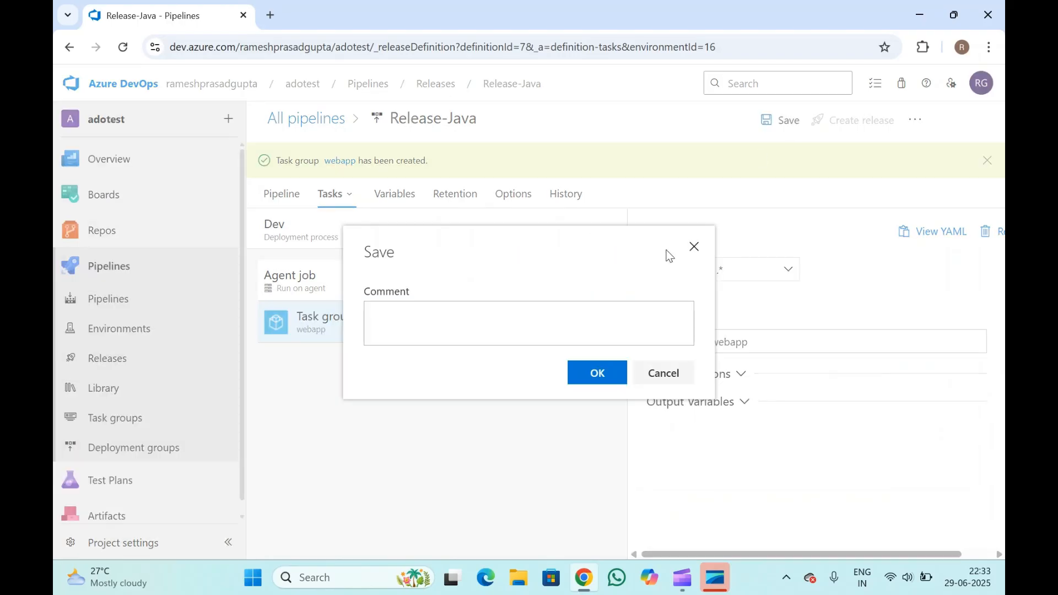
left_click(606, 372)
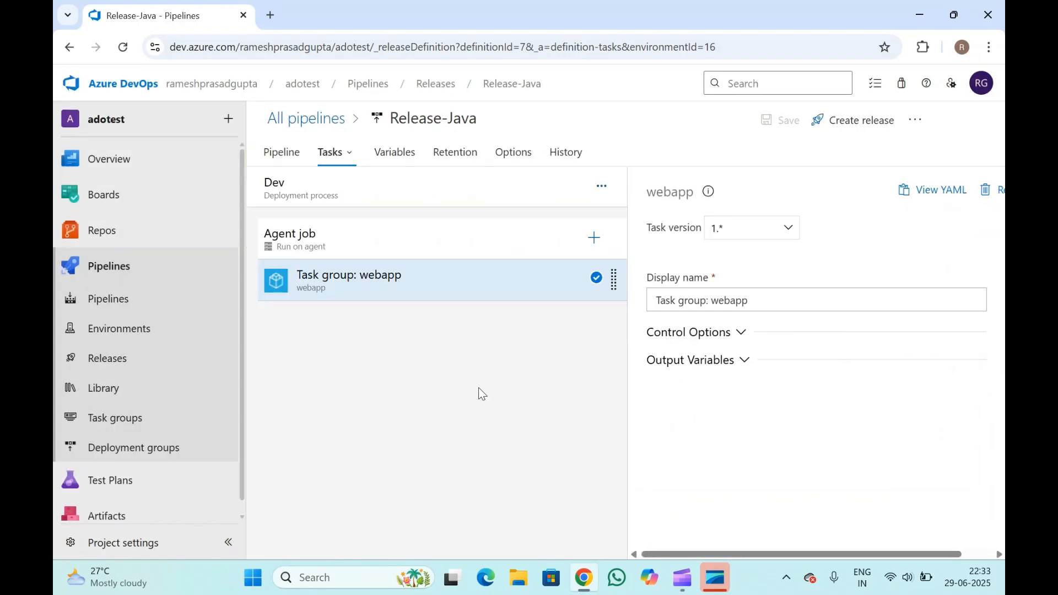
Step: Open the webapp task group's management page from the Dev stage and view its Azure Web App Deploy task
left_click(353, 234)
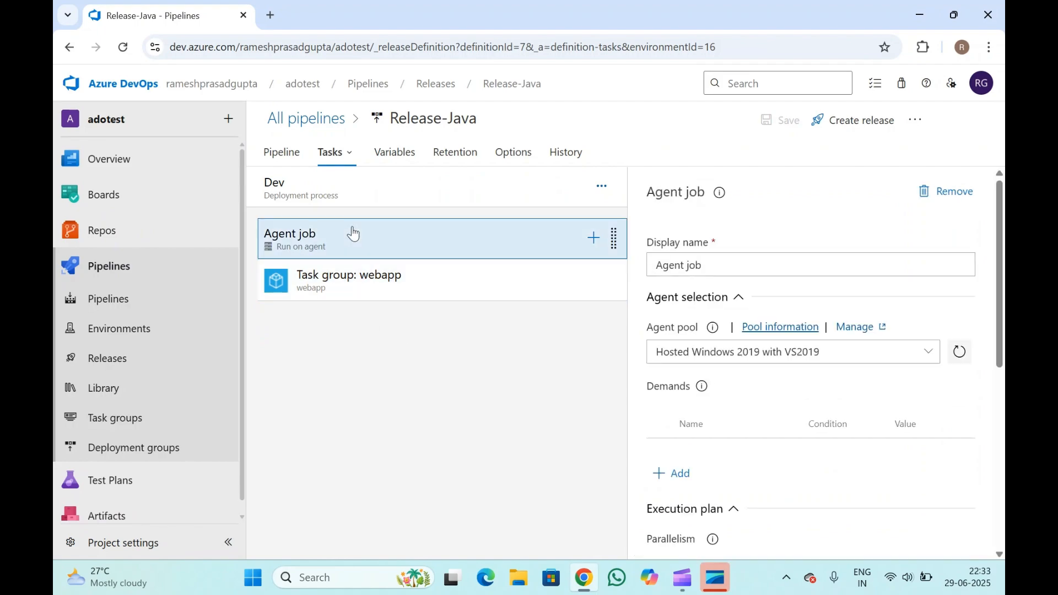
left_click(359, 285)
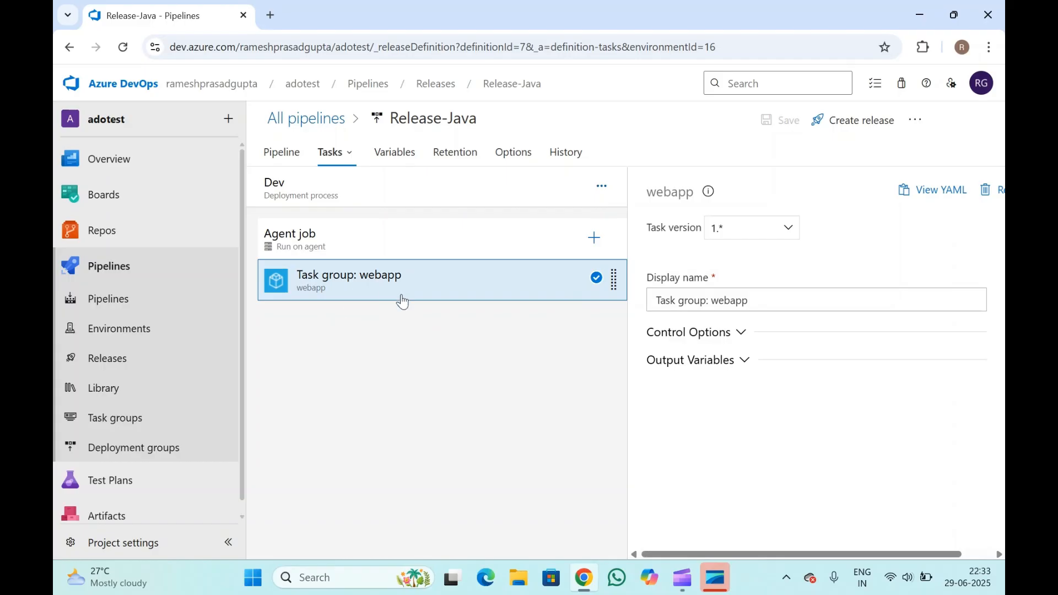
right_click(366, 299)
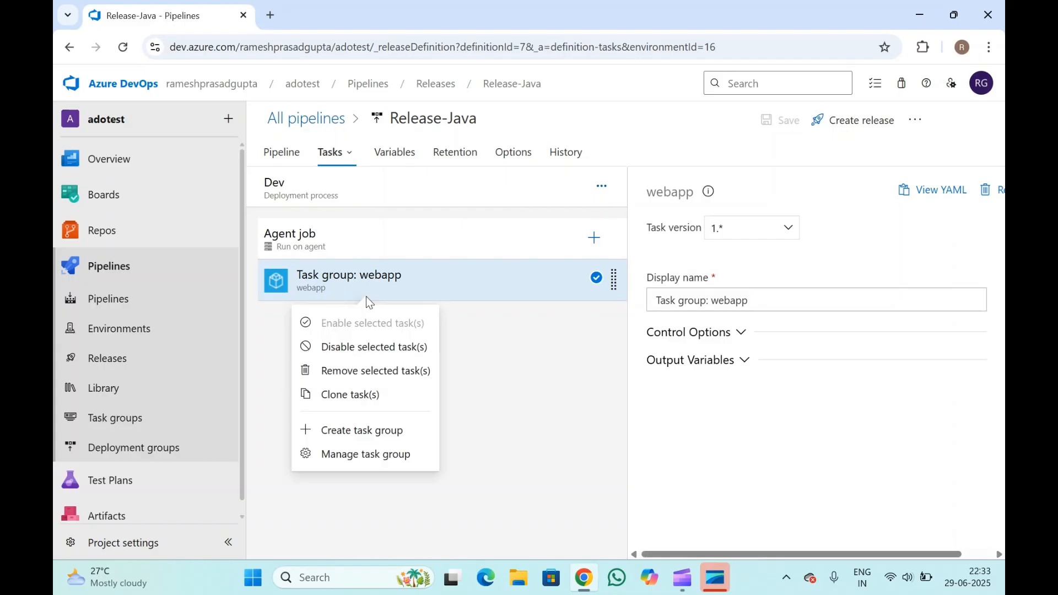
left_click(365, 456)
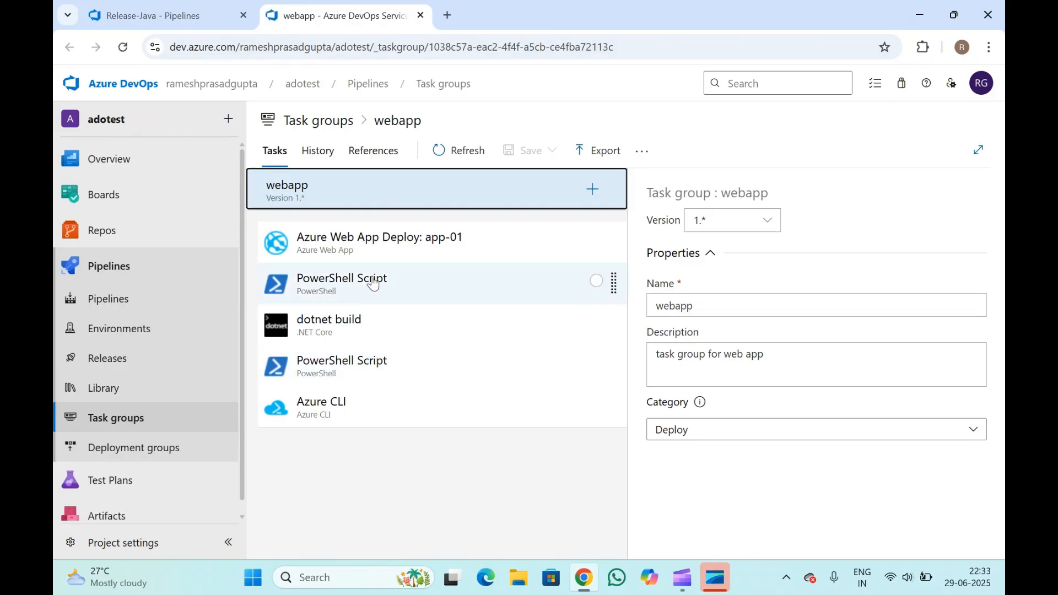
left_click(428, 483)
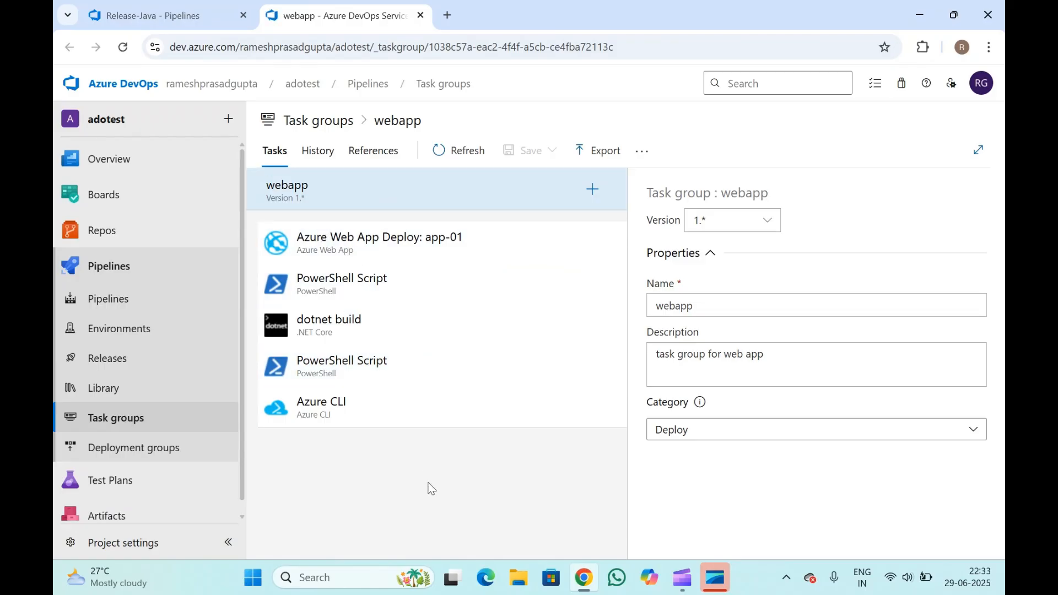
left_click(406, 230)
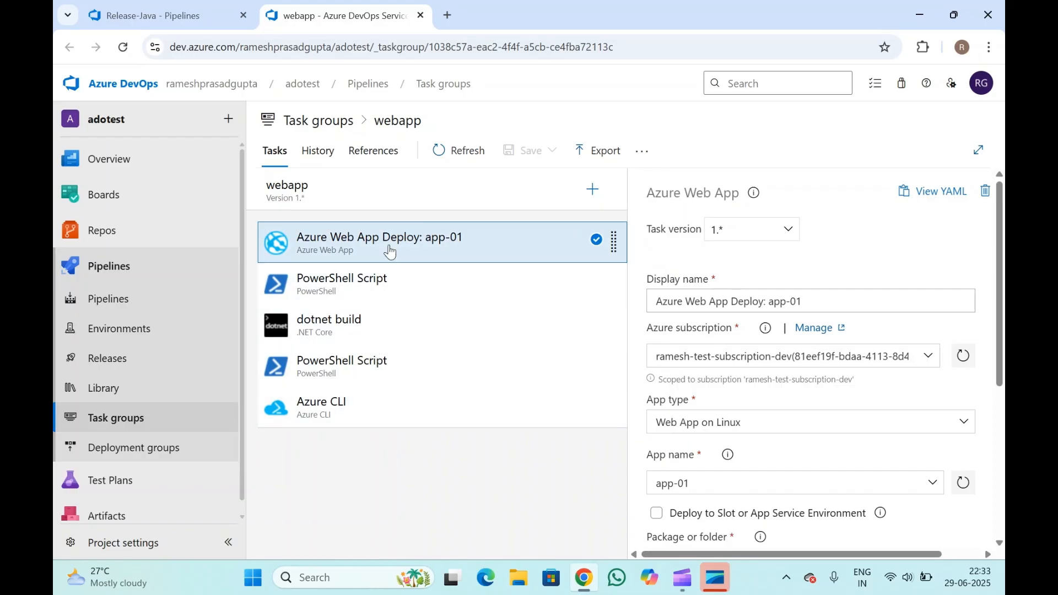
Step: Compare the pipeline with the webapp task group and review the group's Azure Web App Deploy, PowerShell Script and dotnet build settings
left_click(137, 9)
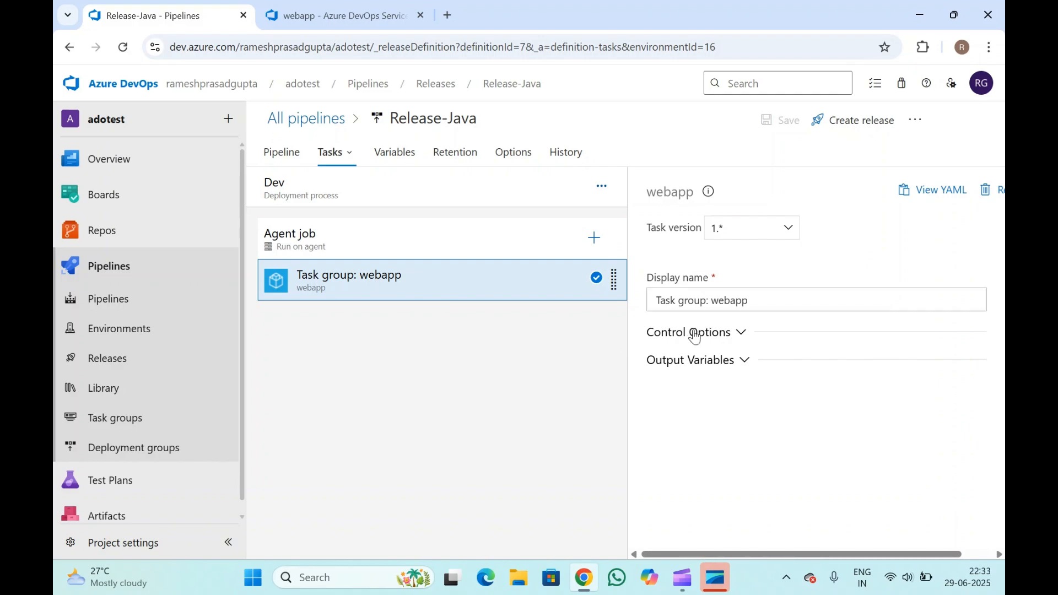
left_click(317, 7)
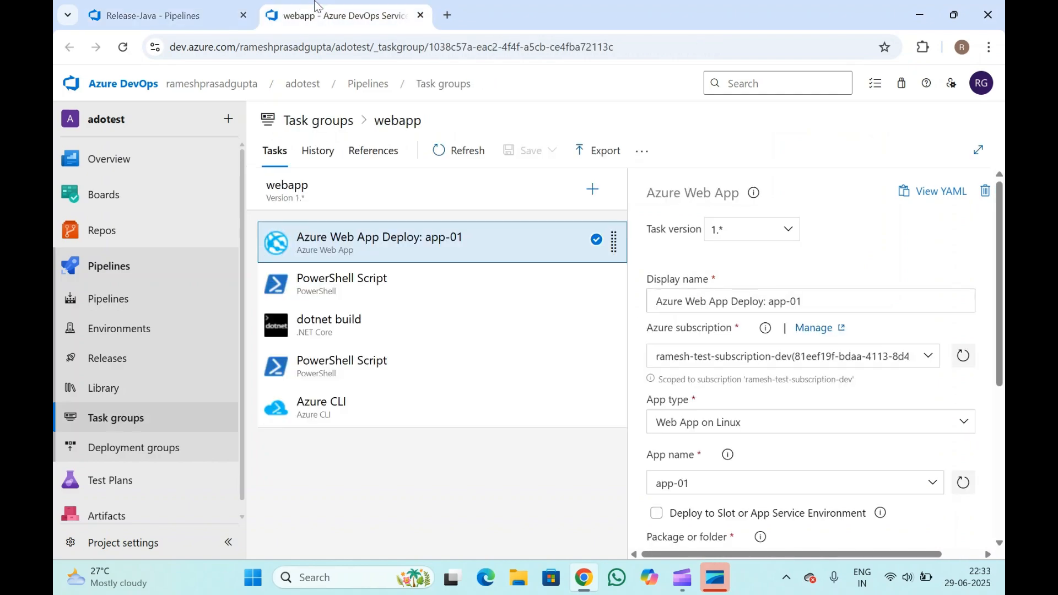
scroll(669, 399, "down", 5)
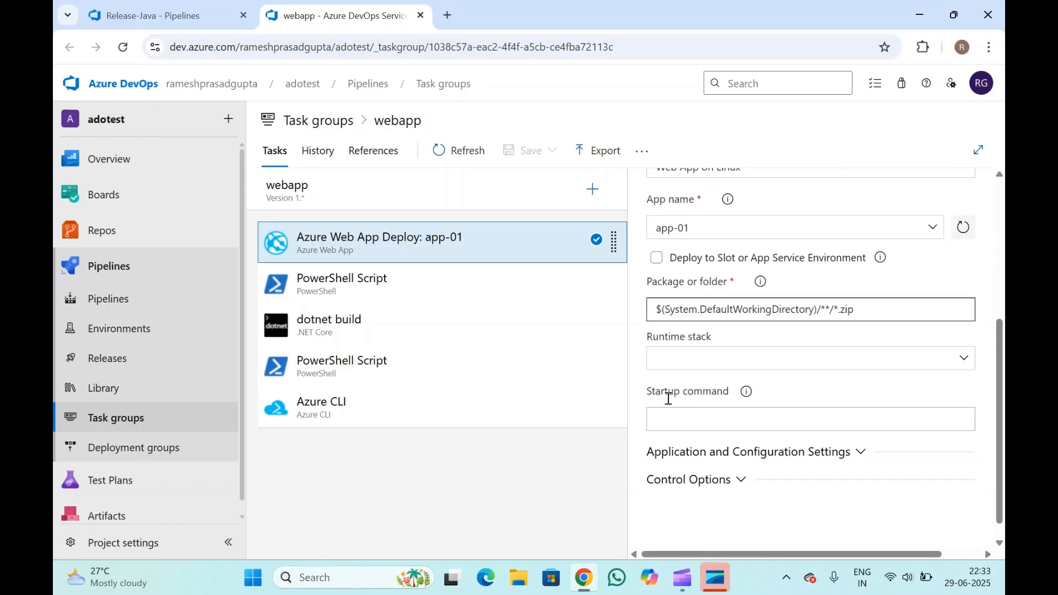
left_click(534, 381)
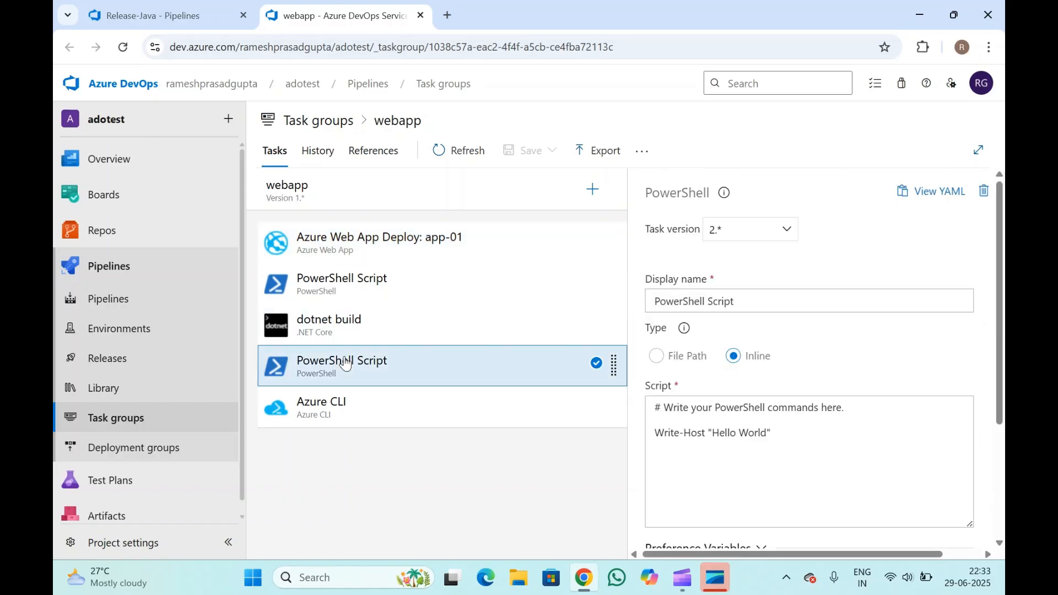
left_click(395, 331)
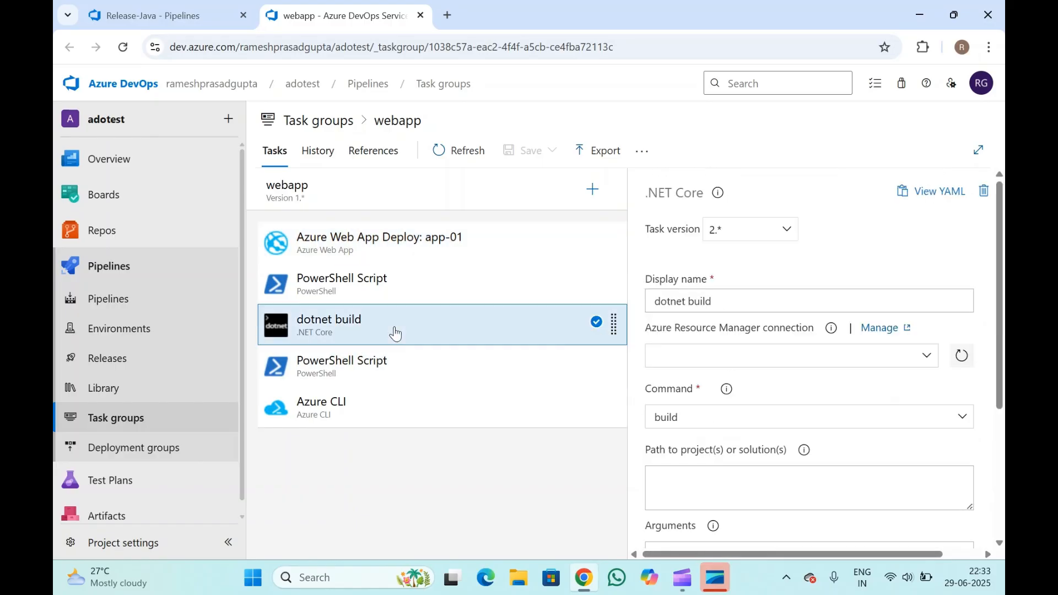
scroll(723, 434, "down", 4)
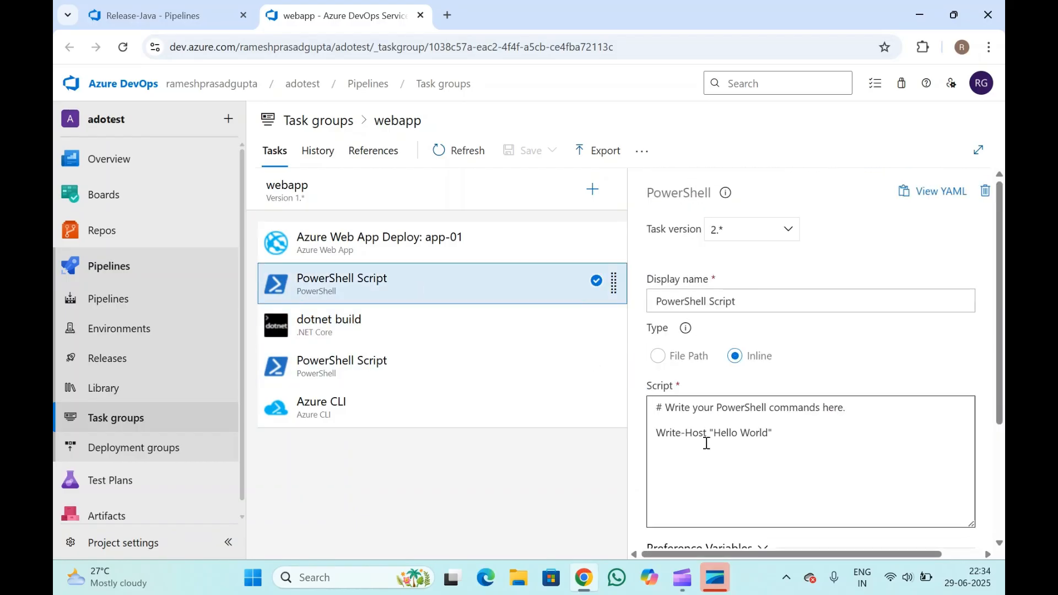
Step: Replace the inline script of the first PowerShell Script task in the webapp task group with text starting with "write-h"
scroll(727, 463, "down", 2)
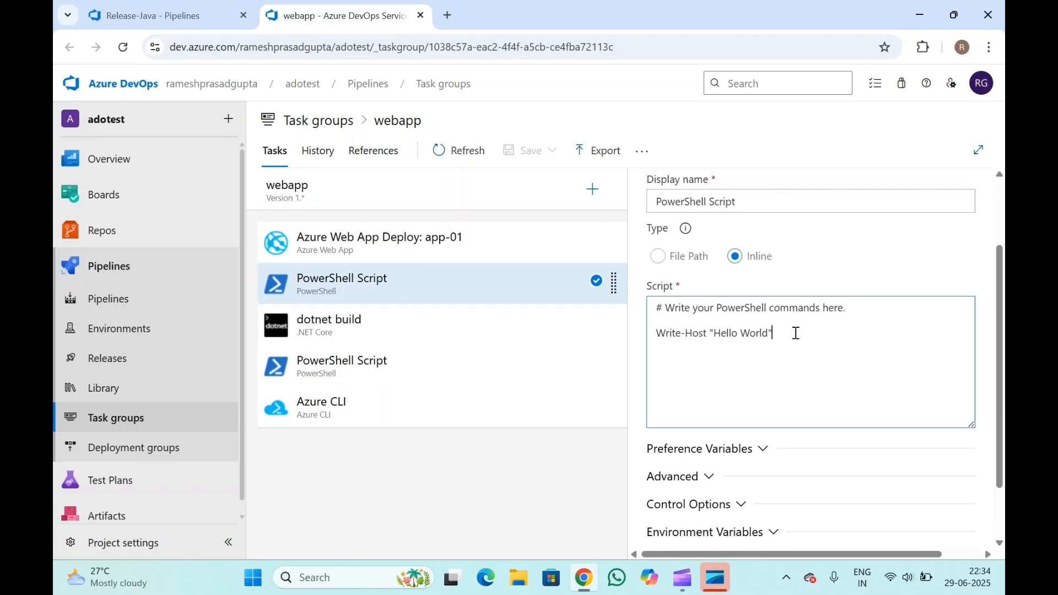
left_click_drag(795, 334, 622, 309)
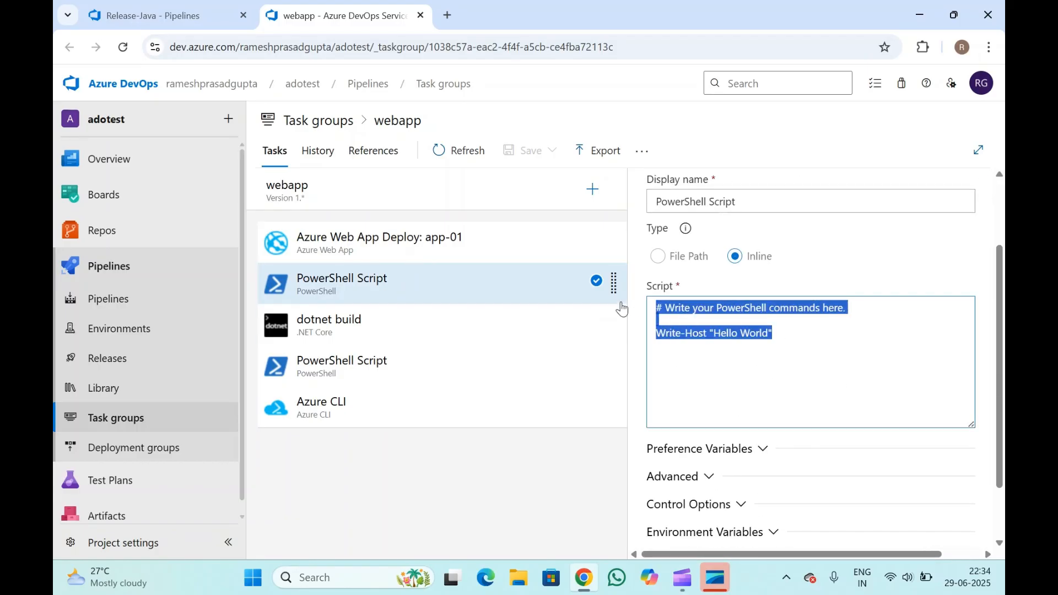
type("#")
key("BackSpace")
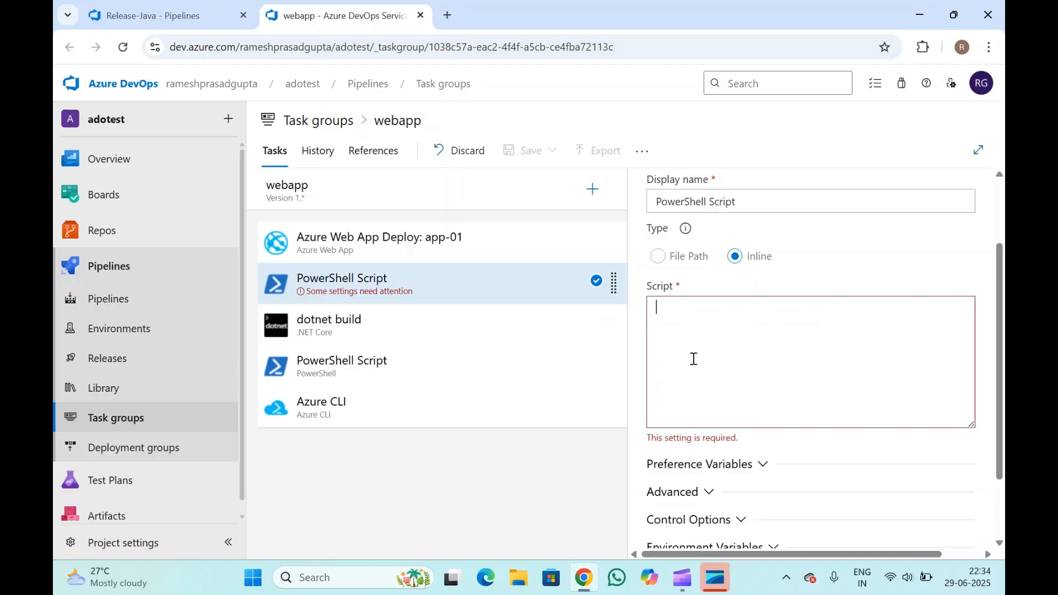
type("write")
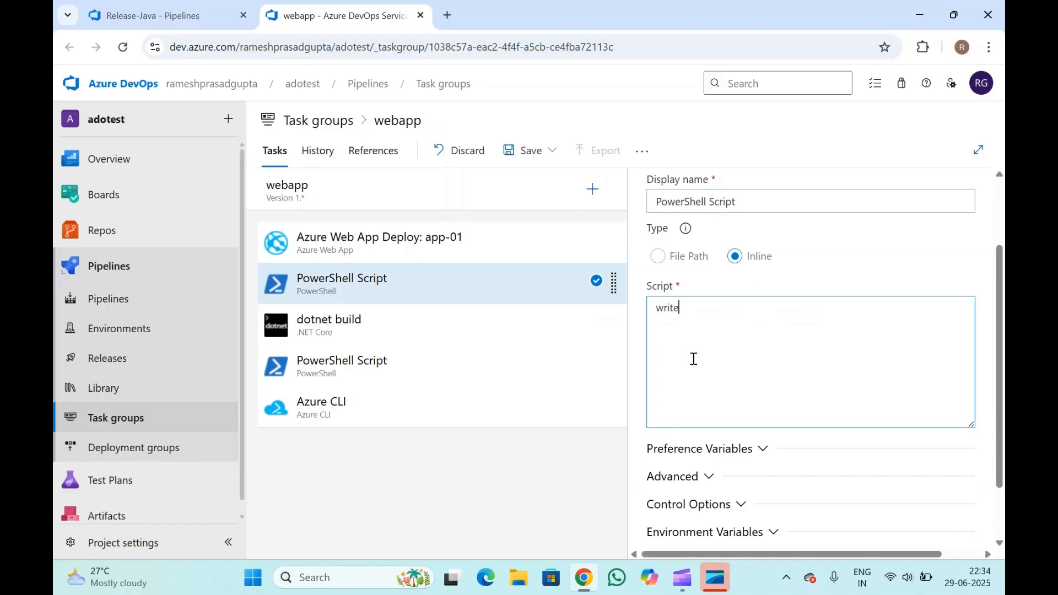
type("-hso")
key("BackSpace")
key("BackSpace")
Step: Set the App name of the task group's Azure Web App Deploy task to the variable $(webapp)
left_click(473, 255)
scroll(737, 401, "down", 4)
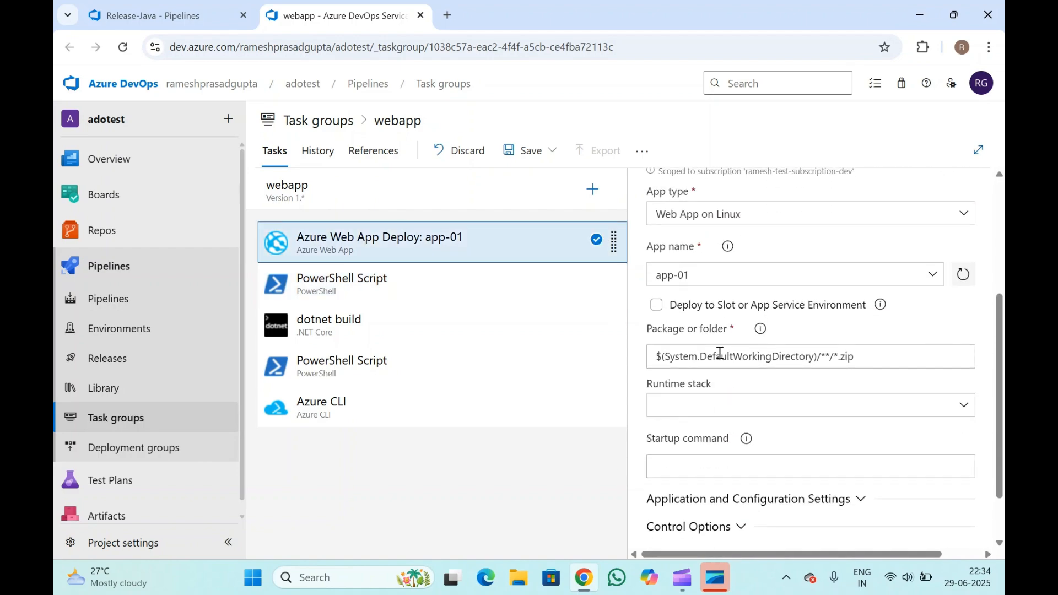
left_click(715, 275)
type("#")
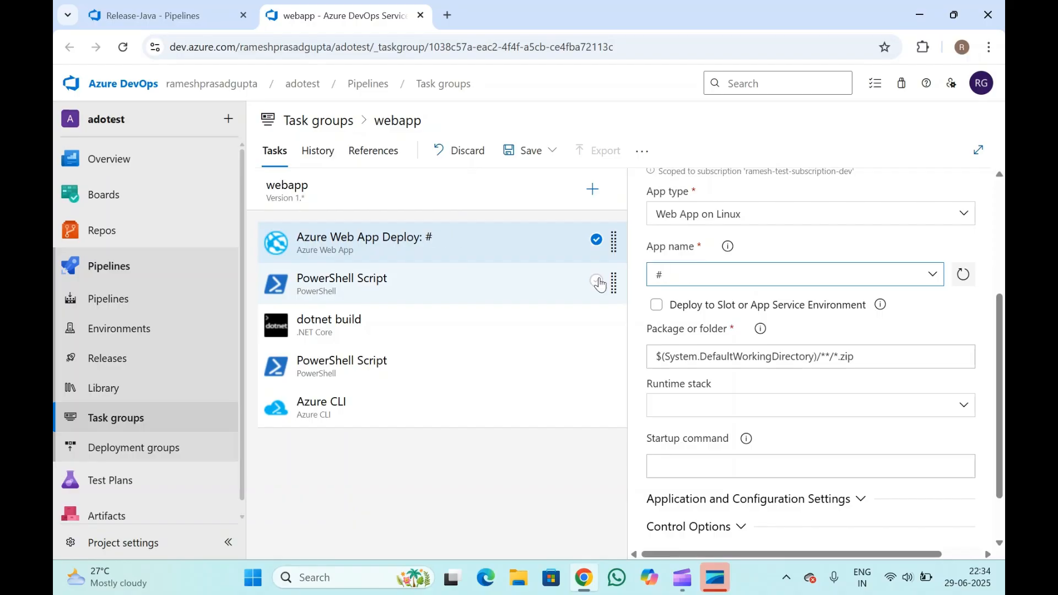
type("()")
key("BackSpace")
type("$(webappp")
key("BackSpace")
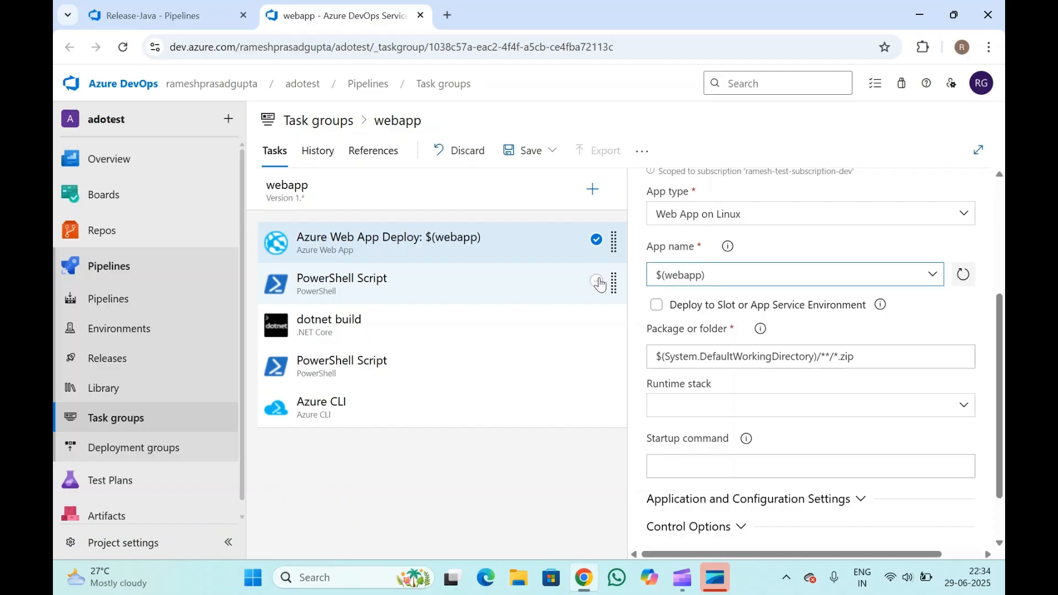
left_click(562, 504)
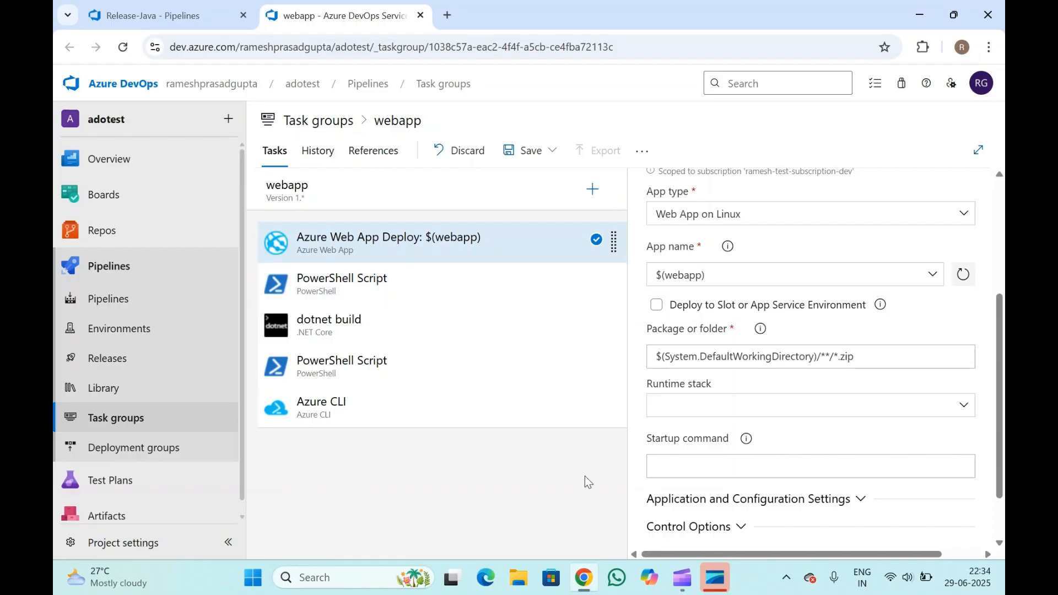
Step: Save the webapp task group without a comment and check the deploy task's App name
left_click(528, 151)
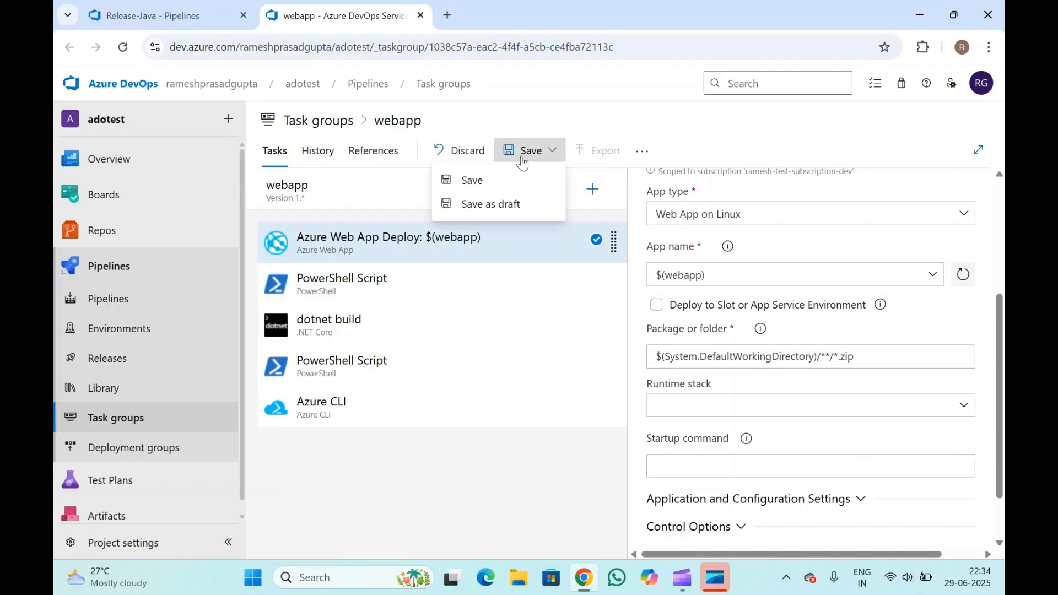
left_click(492, 181)
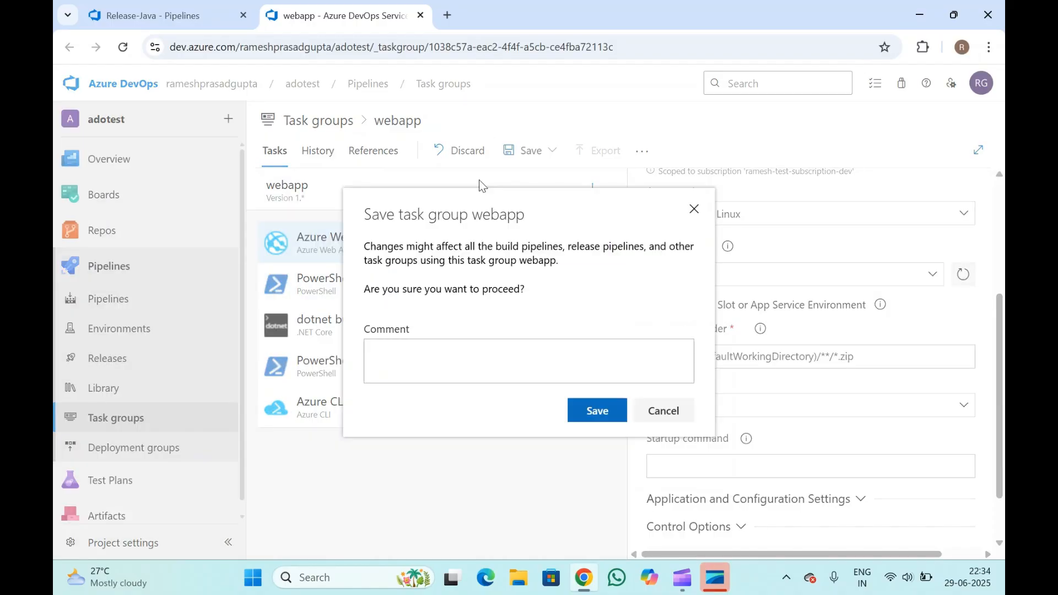
left_click(603, 412)
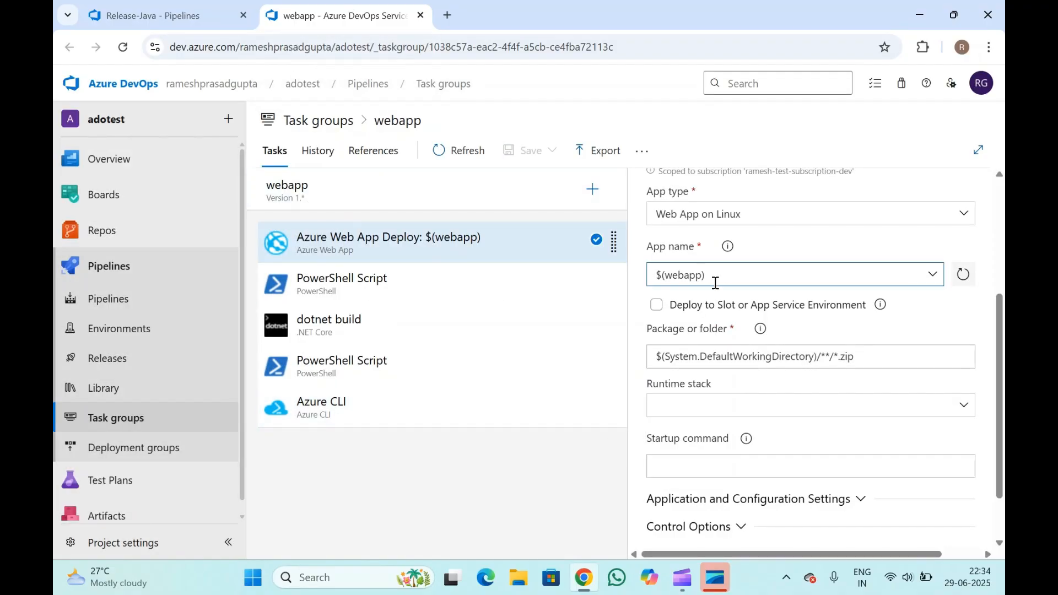
left_click_drag(733, 280, 633, 277)
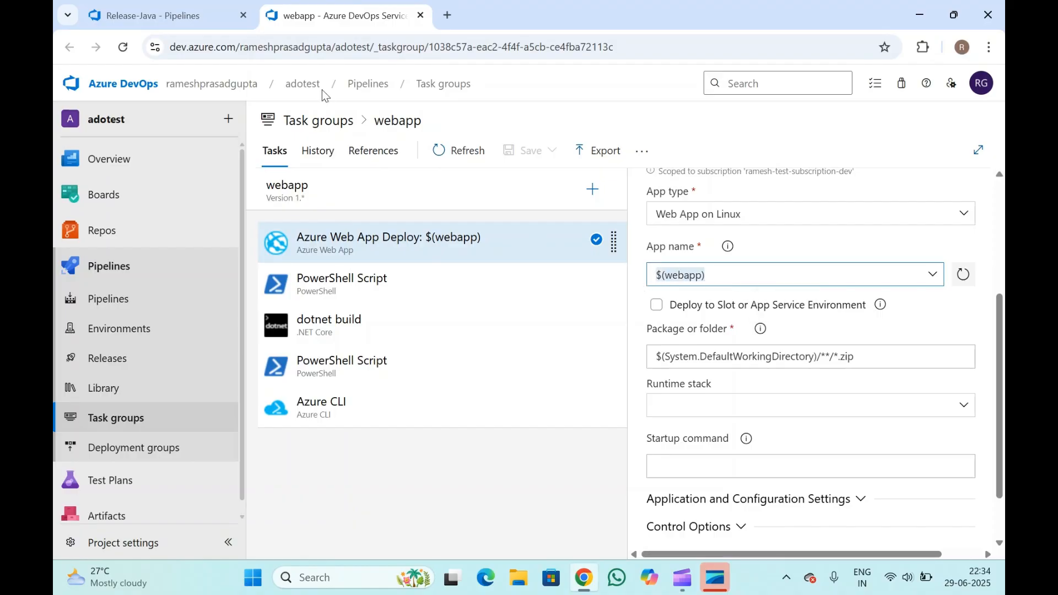
Step: Reload the Release-Java pipeline and open the Dev stage's webapp task group to inspect its required webapp parameter
left_click(175, 6)
left_click(123, 47)
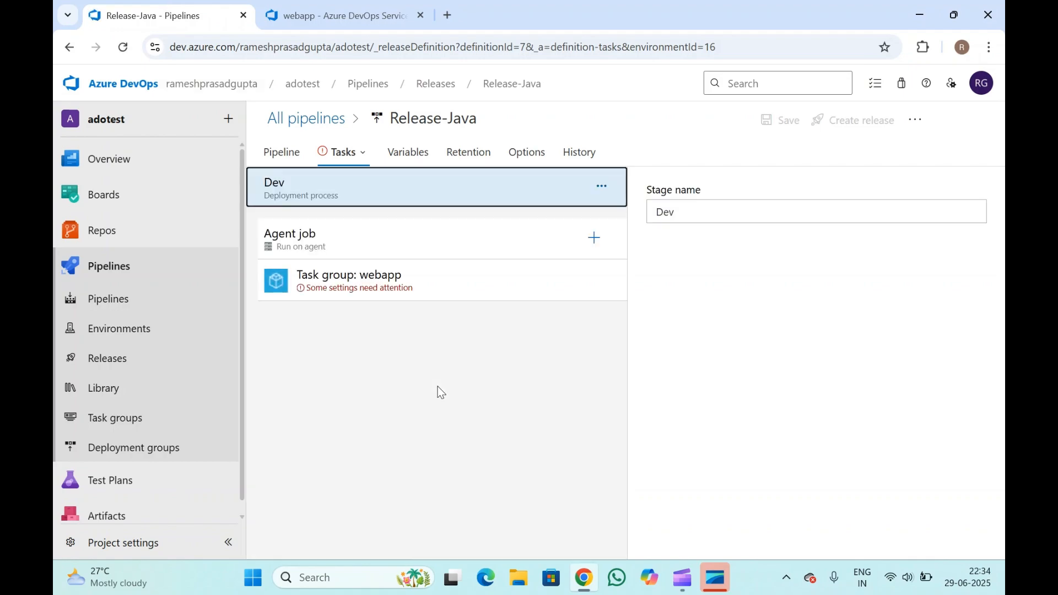
left_click(433, 294)
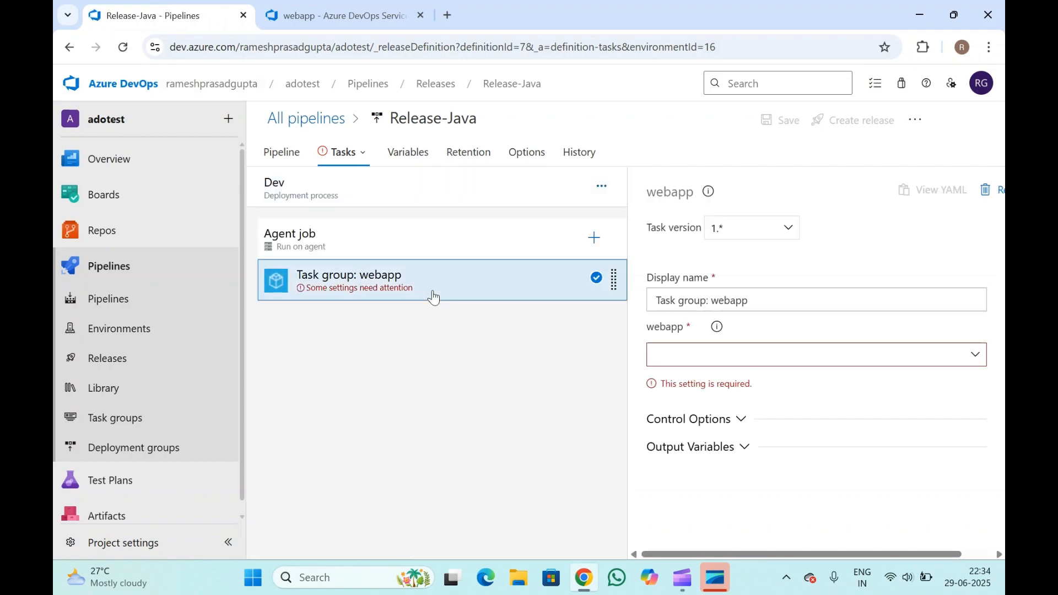
left_click(704, 359)
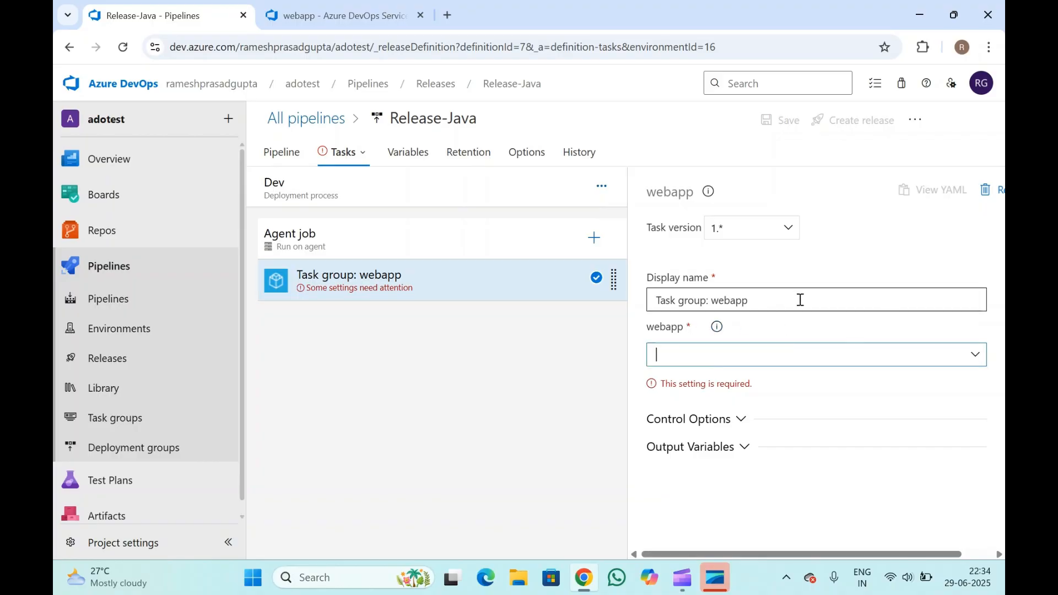
left_click(977, 354)
left_click(671, 330)
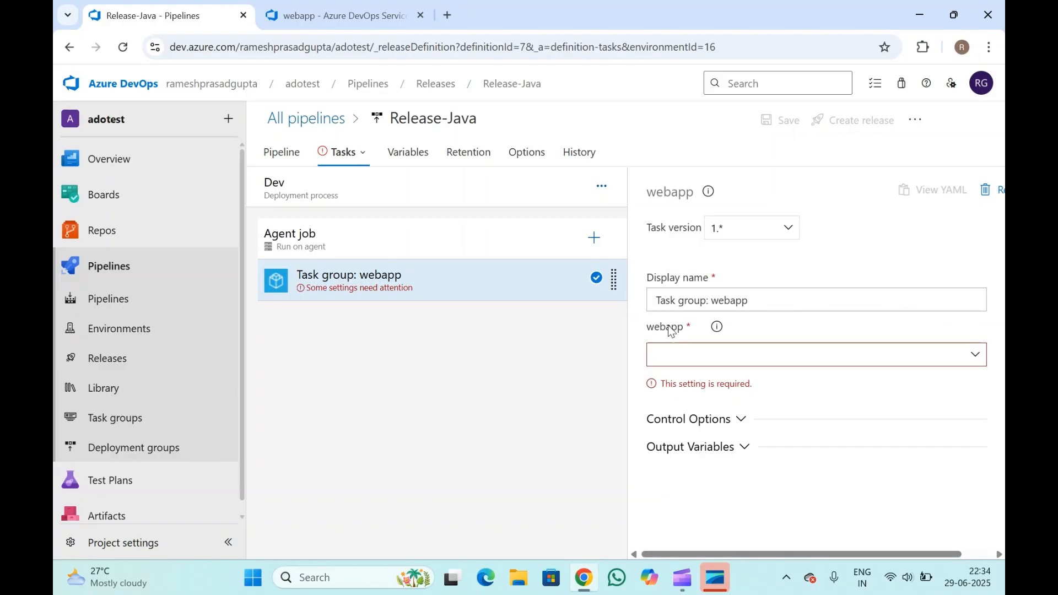
Step: Set the Dev task group's webapp parameter to $(webapp) and save the pipeline without a comment
left_click(694, 350)
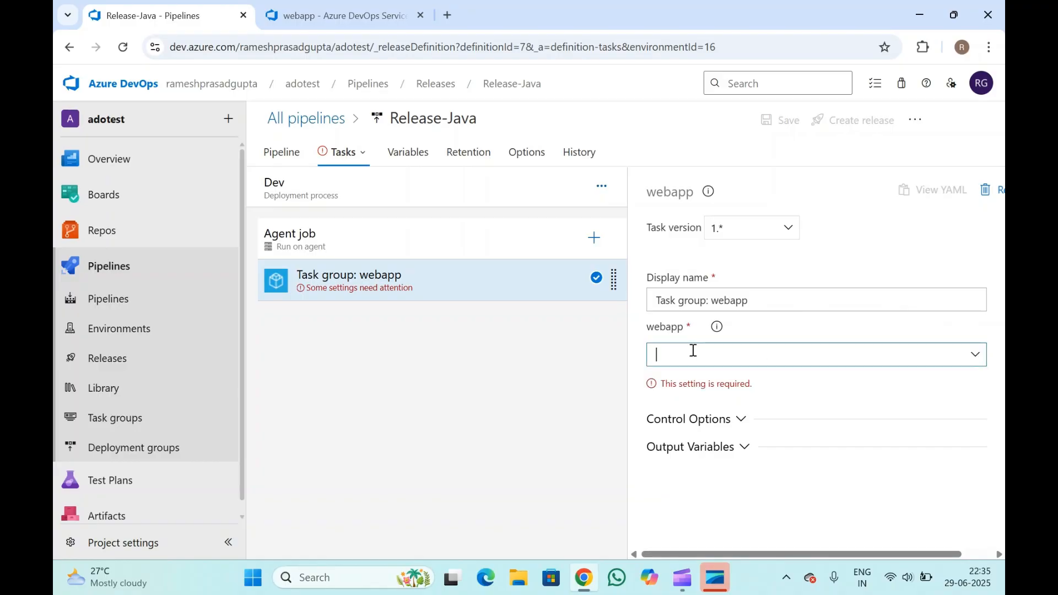
type("$")
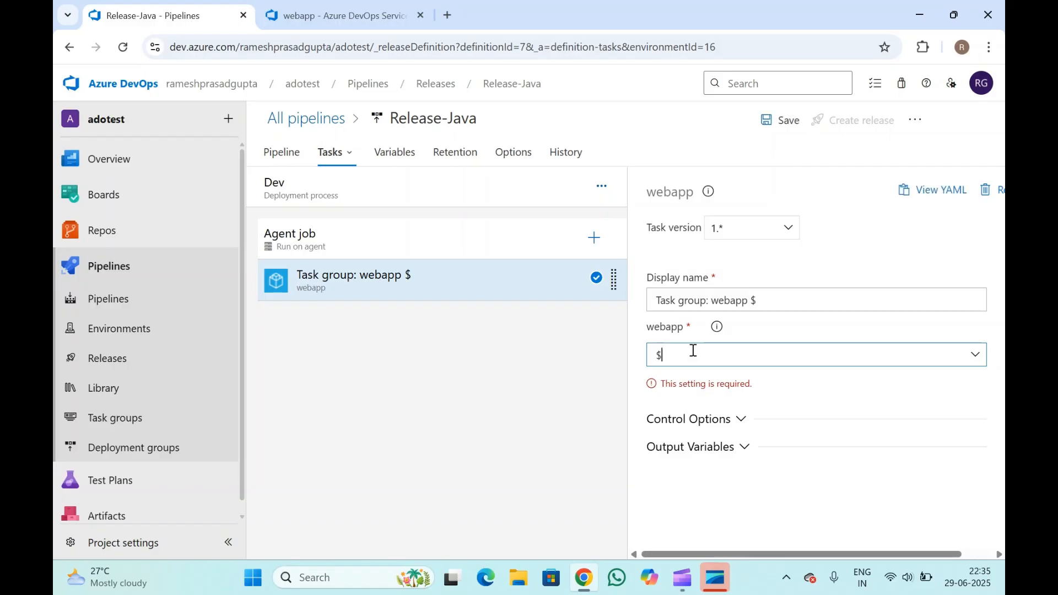
type("()")
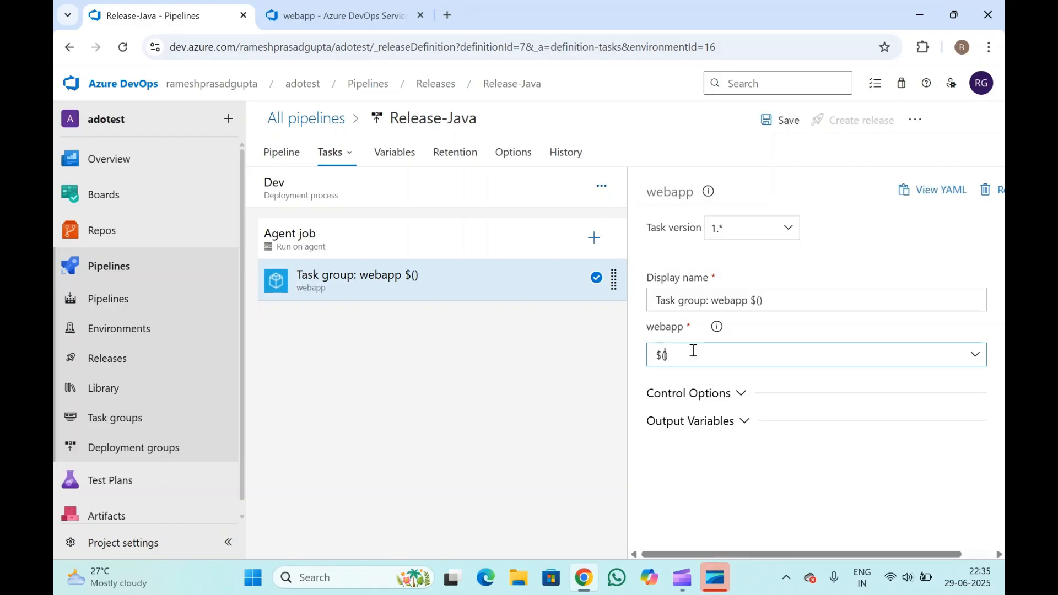
type("webapp")
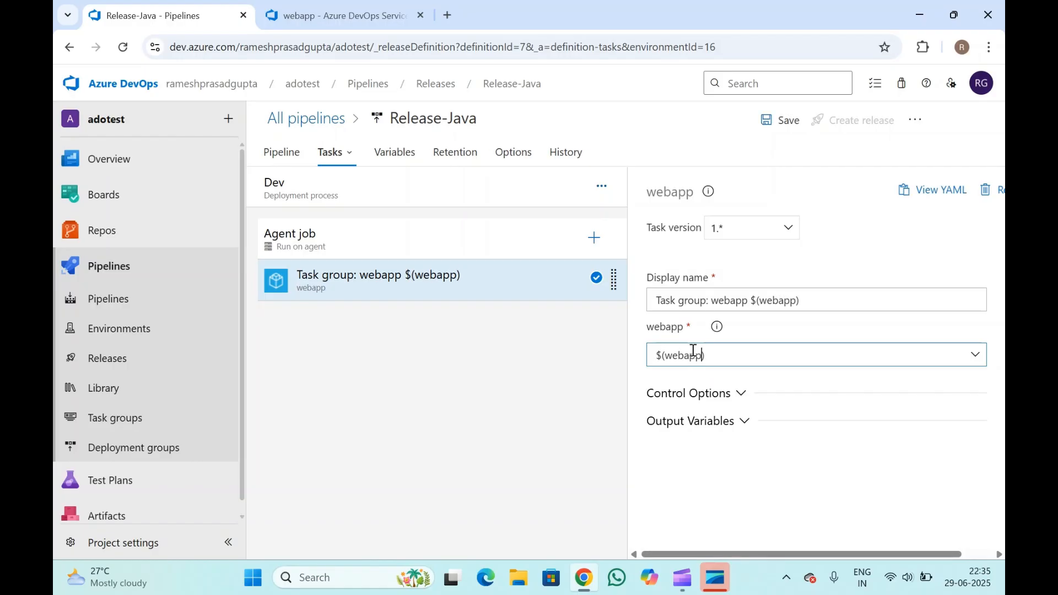
left_click(784, 126)
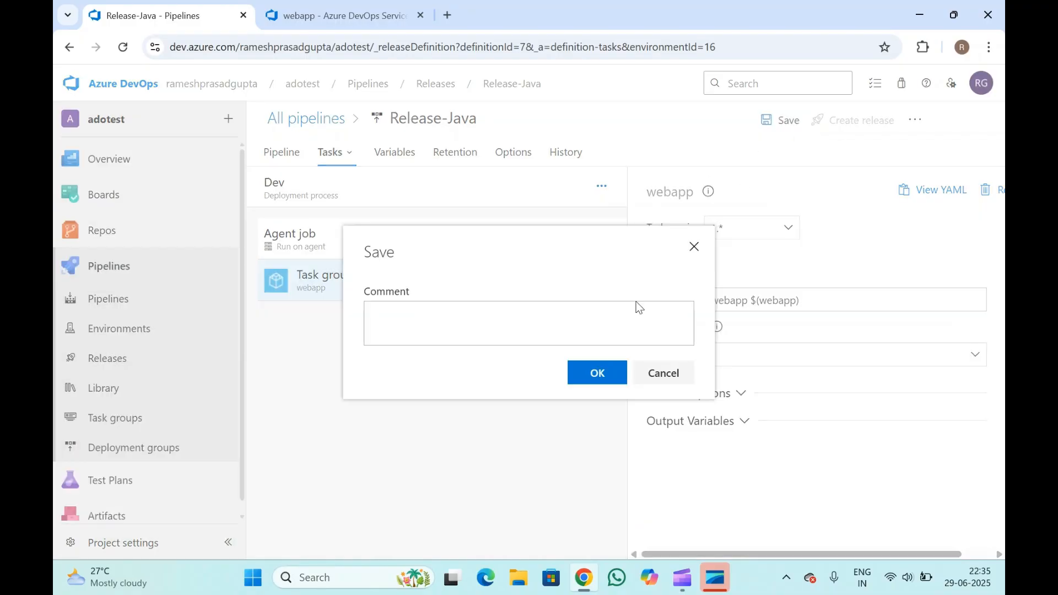
left_click(597, 375)
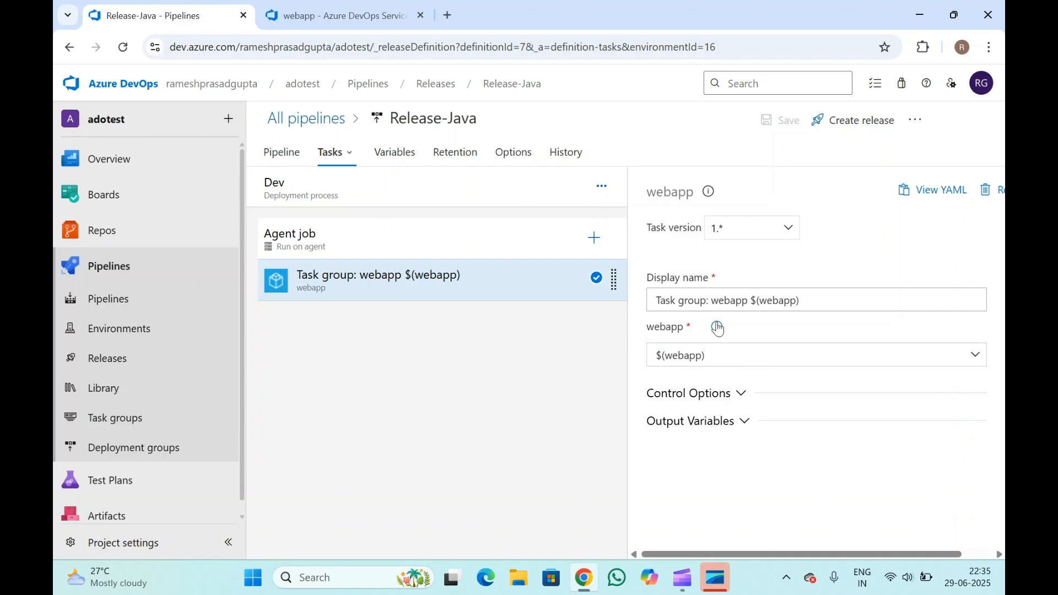
Step: Compare the Dev stage's webapp parameter with the App name in the task group's Azure Web App Deploy task
mouse_move(718, 329)
left_click(314, 6)
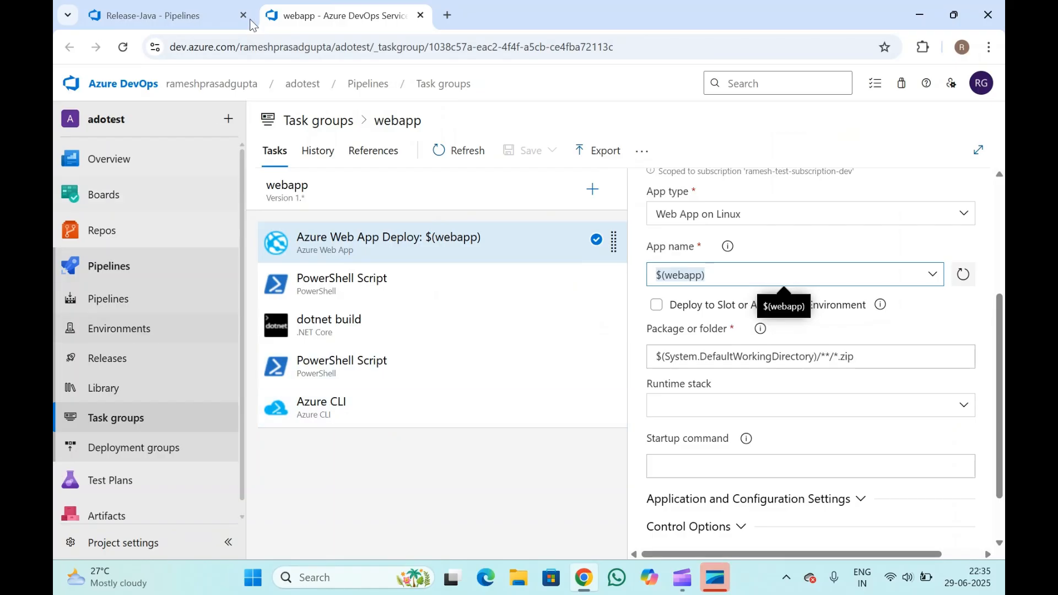
left_click(147, 6)
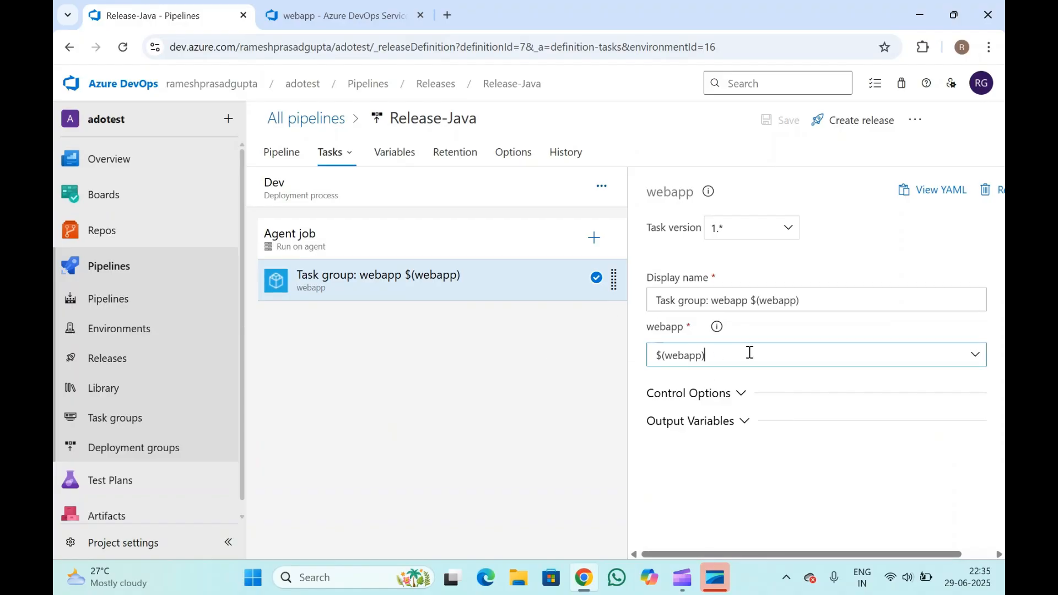
left_click_drag(750, 352, 626, 356)
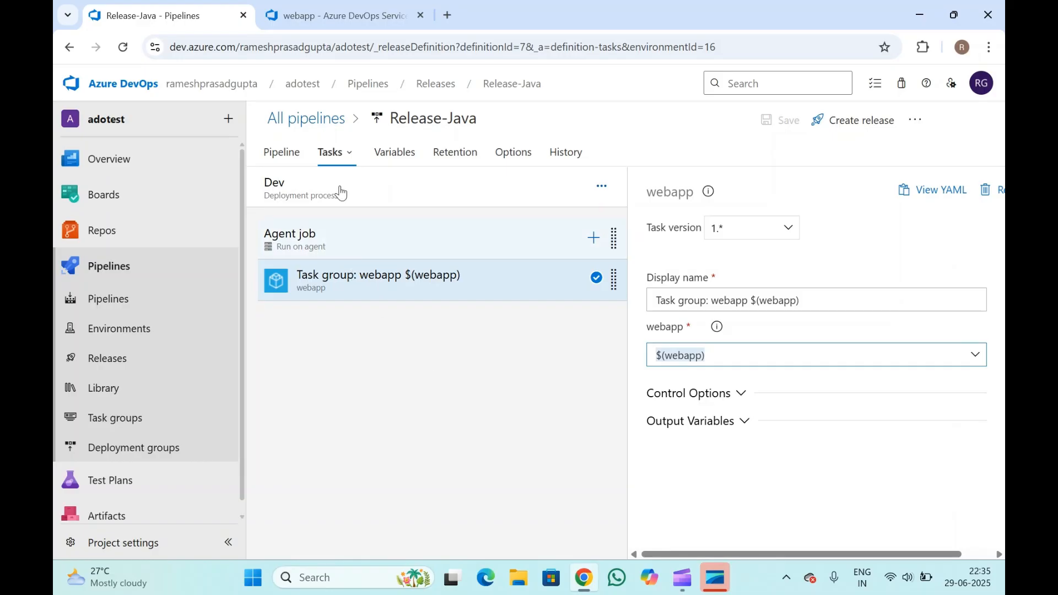
Step: Add the webapp task group to the agent job of the QA stage
left_click(333, 154)
left_click(347, 215)
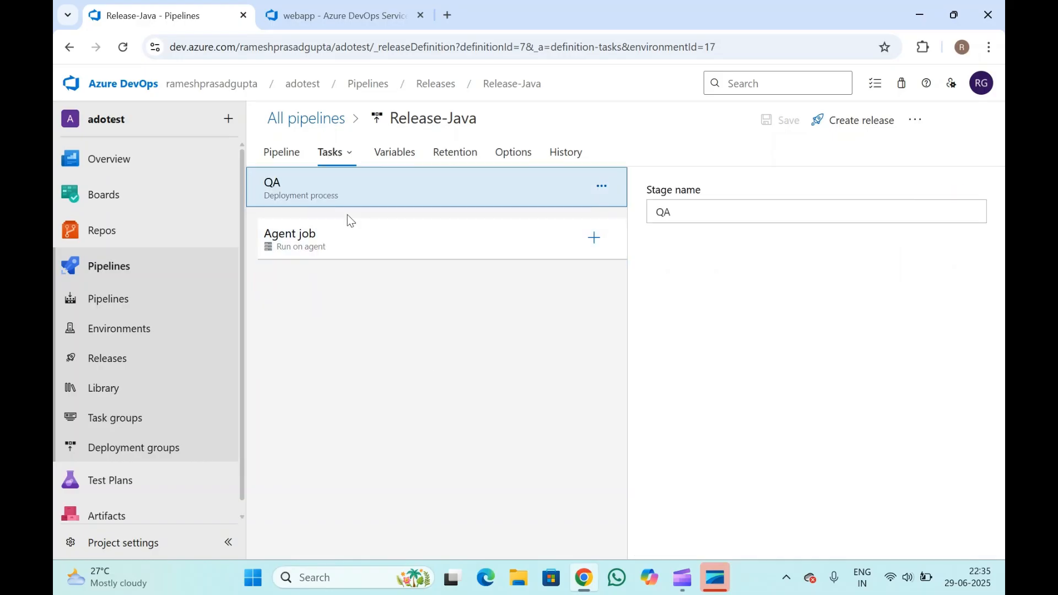
left_click(591, 239)
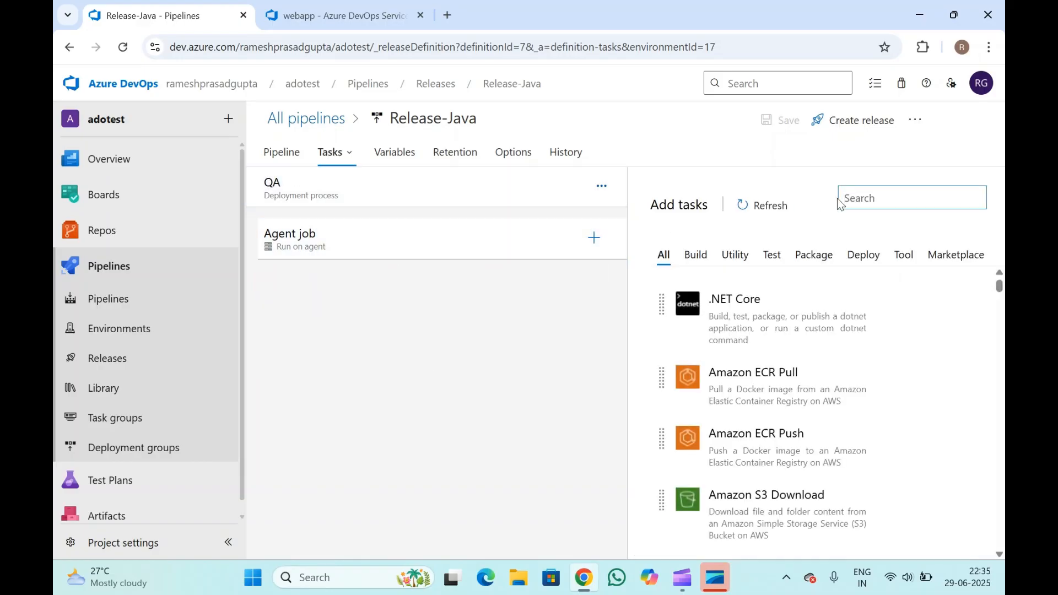
type("webap")
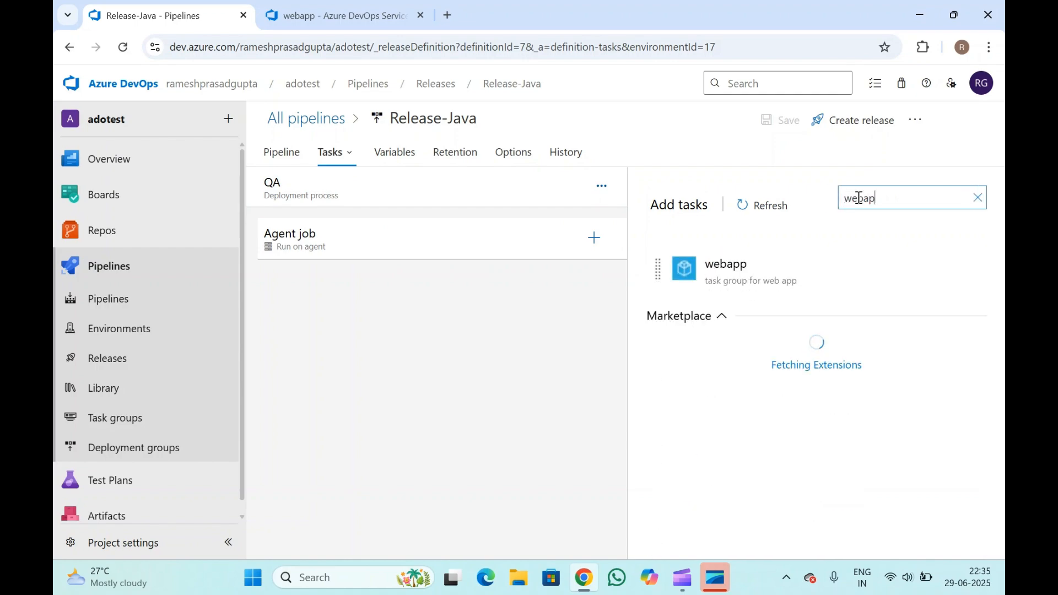
mouse_move(706, 287)
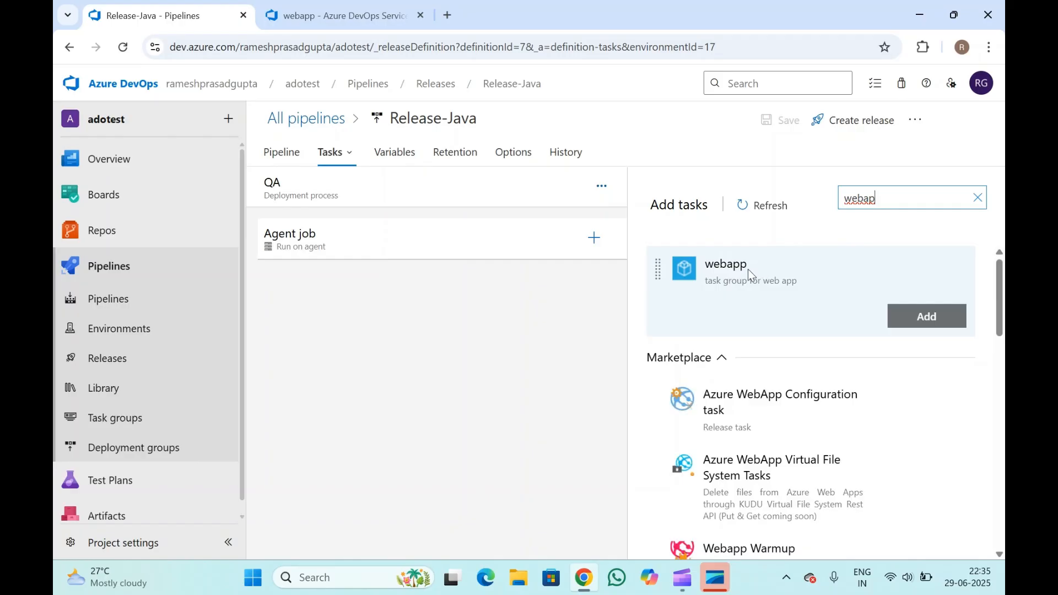
left_click(926, 318)
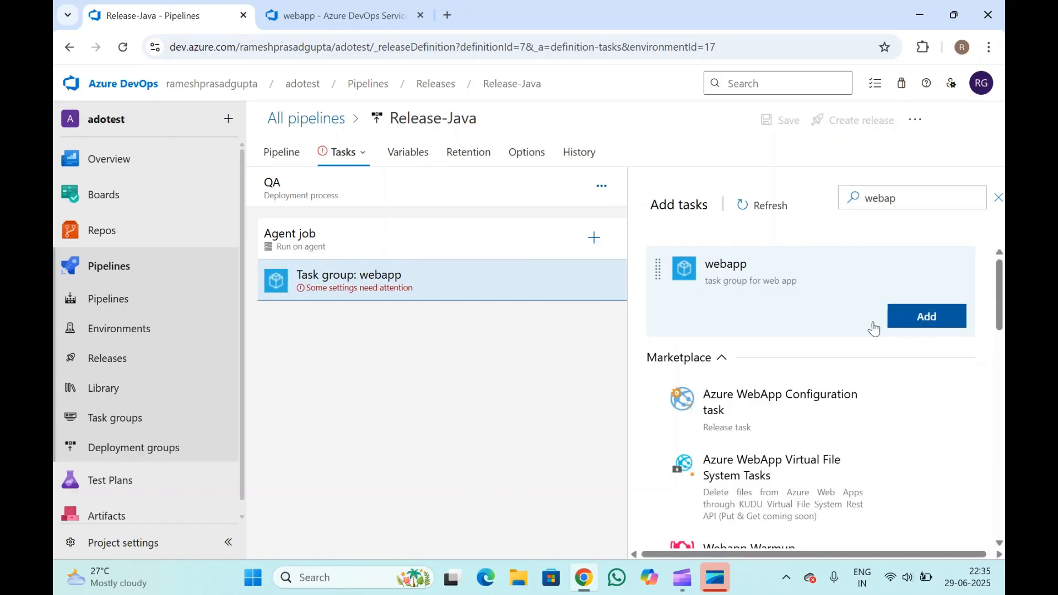
Step: Open the QA stage's webapp task group and check its required webapp parameter against the App name in the Azure Web App Deploy task
left_click(357, 279)
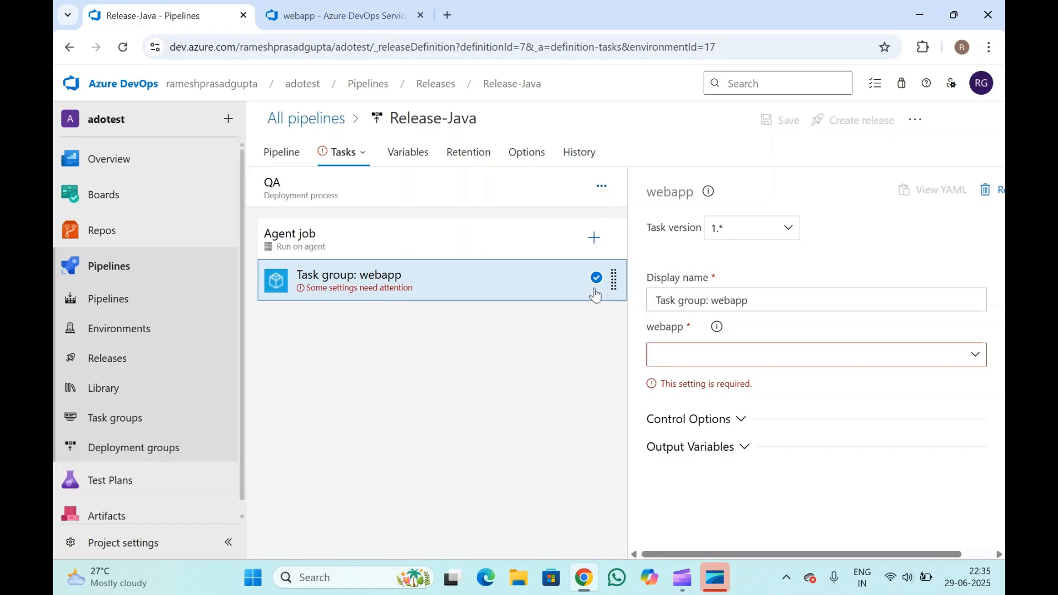
left_click(699, 357)
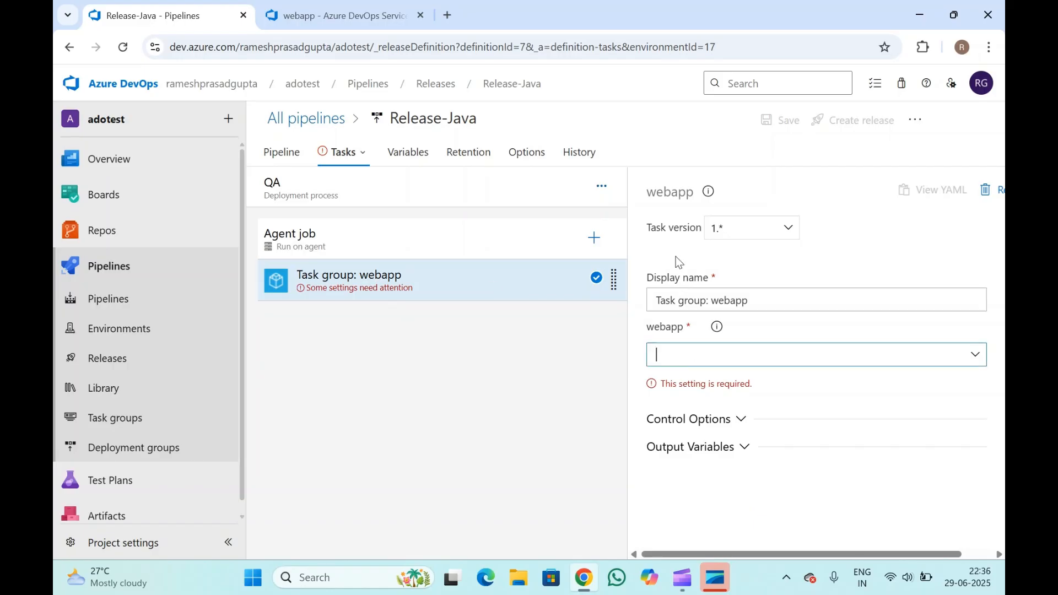
key("ctrl+Tab")
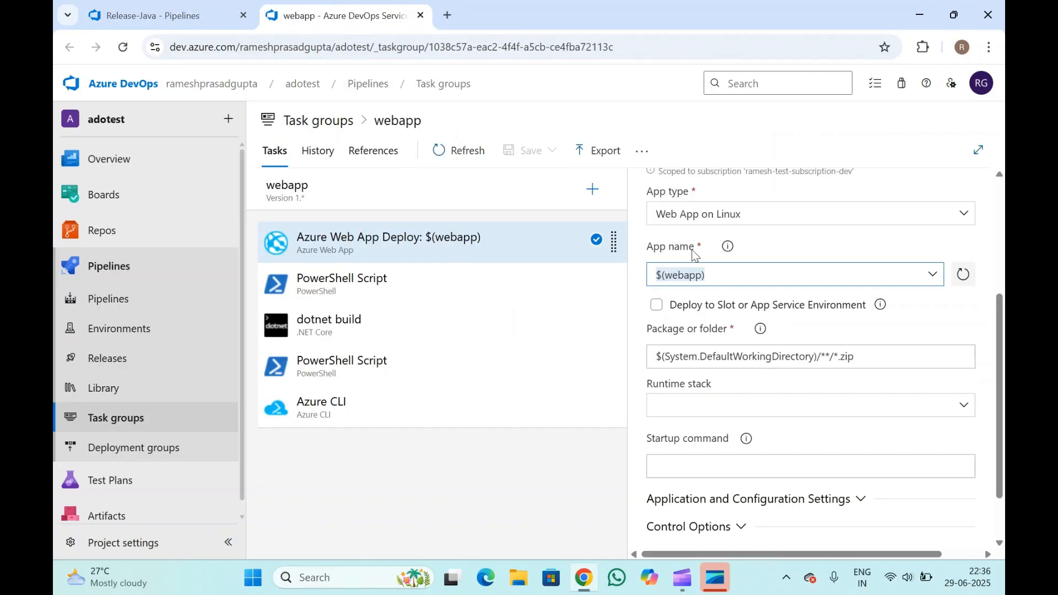
left_click(650, 274)
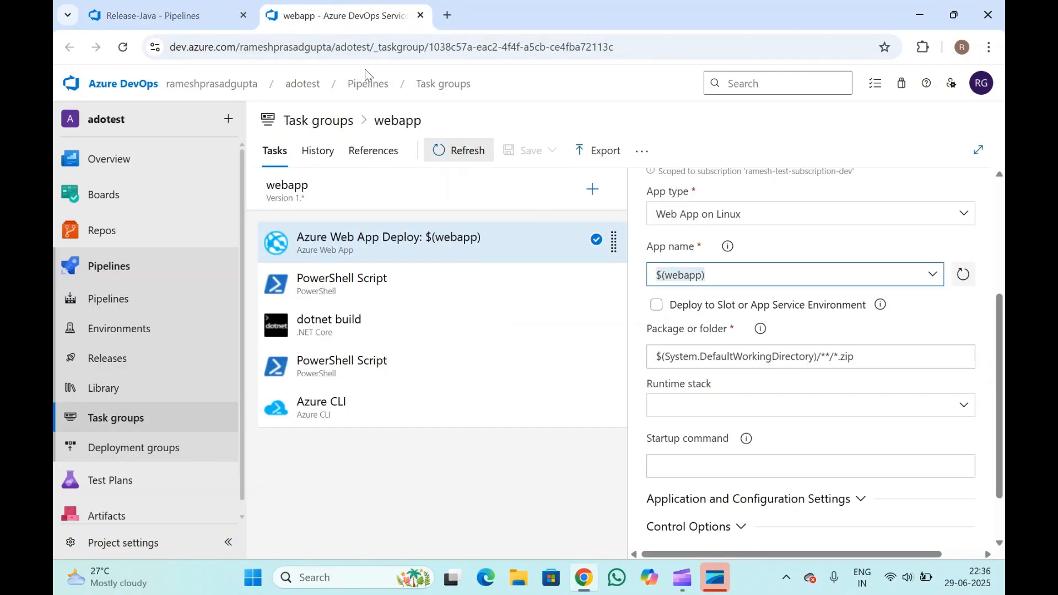
left_click(153, 16)
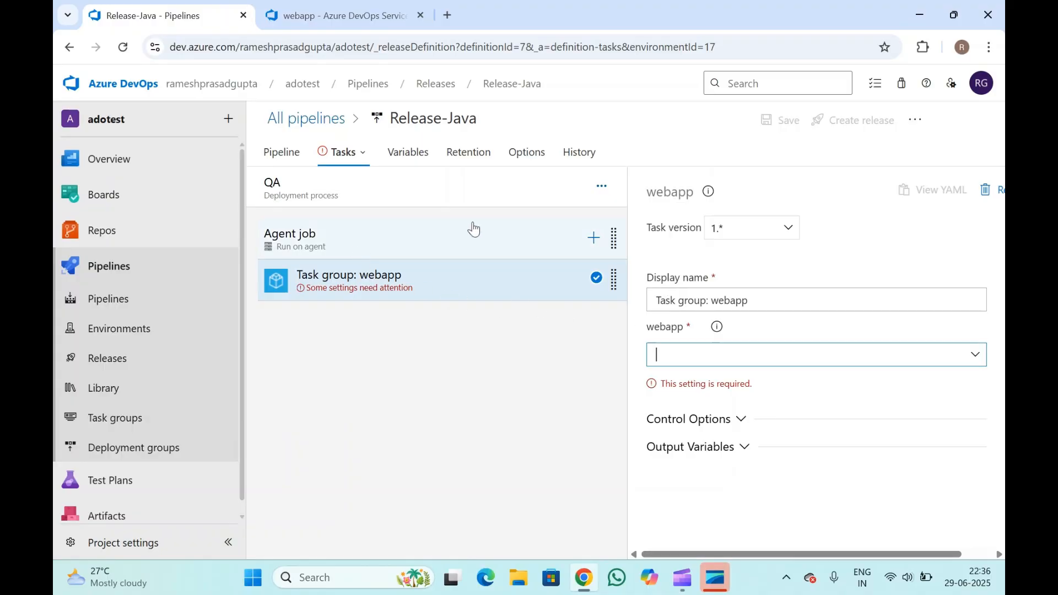
Step: Set the QA stage task group's webapp parameter to webapp-02
left_click(676, 356)
type("webapp")
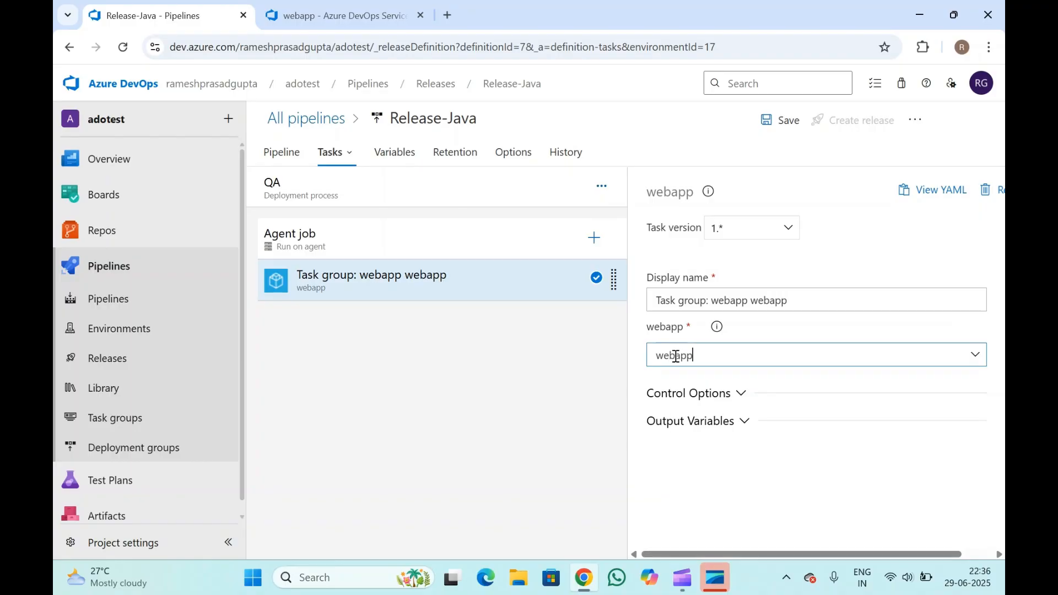
type("-02")
left_click(701, 505)
left_click(700, 356)
Step: Replace the webapp parameter of the Dev stage's task group with webapp-01
left_click(350, 154)
left_click(350, 189)
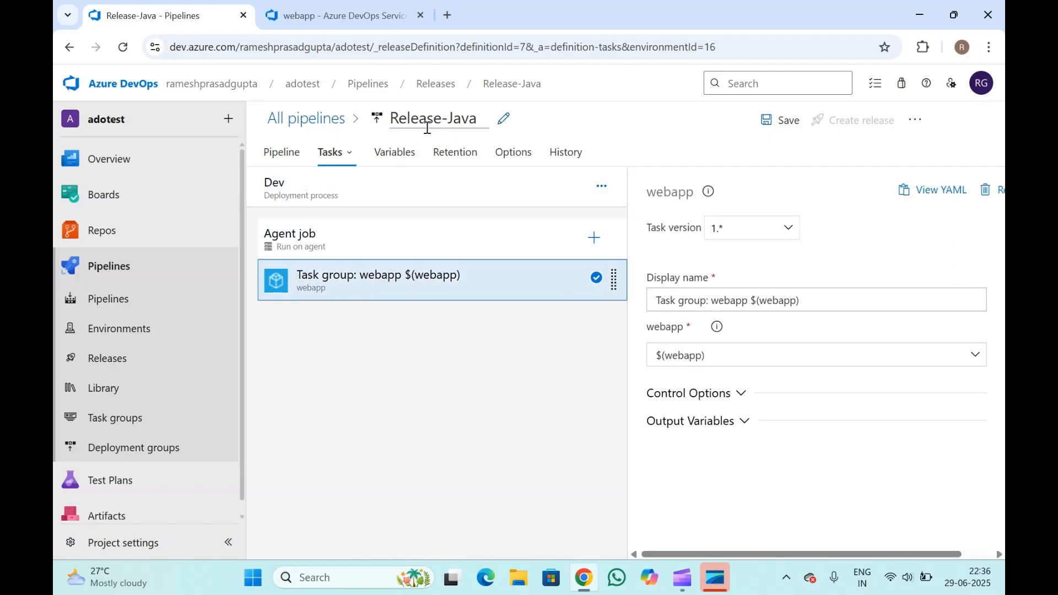
left_click(727, 360)
key("ctrl+a")
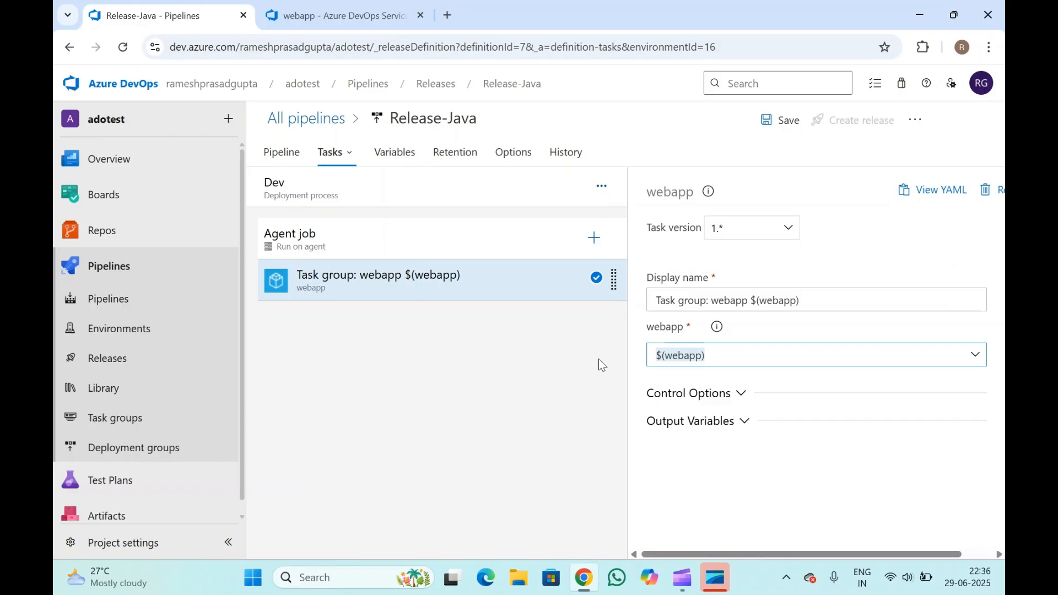
type("webapp-01")
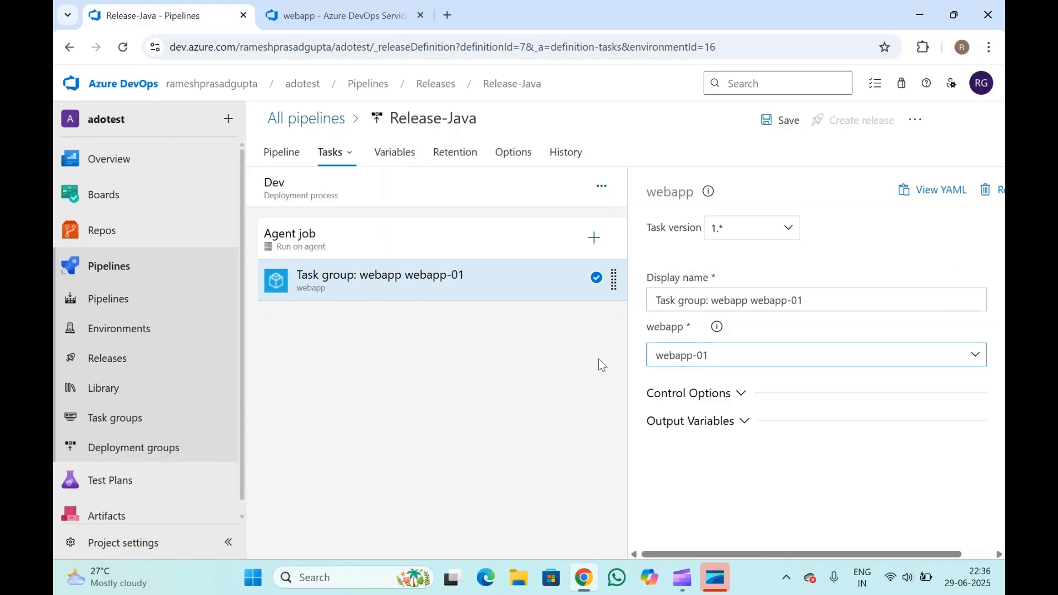
left_click(733, 487)
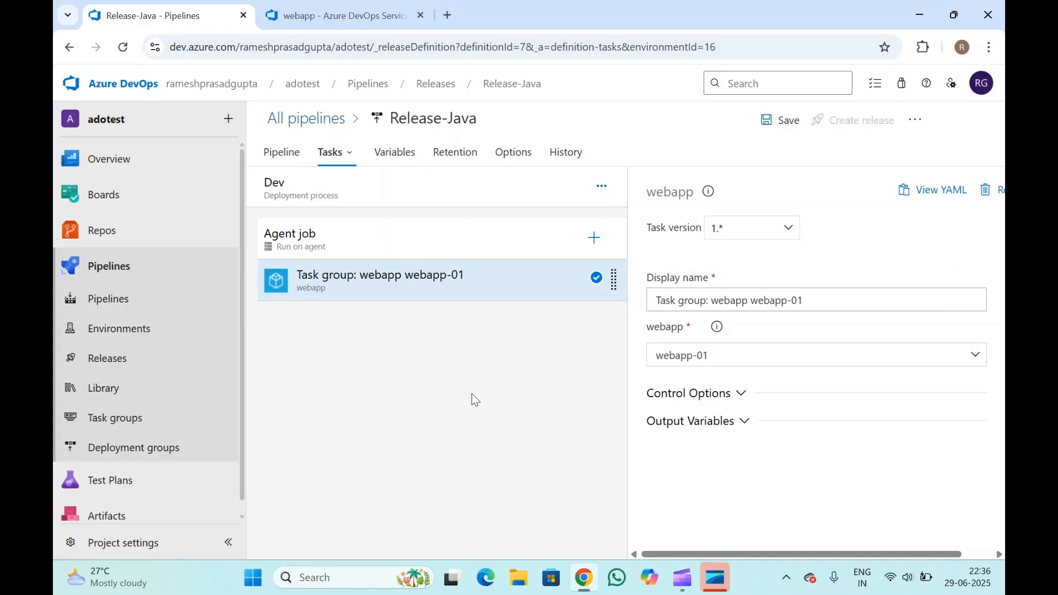
Step: Inspect the inline scripts of the first PowerShell Script task and the Azure CLI task in the webapp task group
left_click(355, 7)
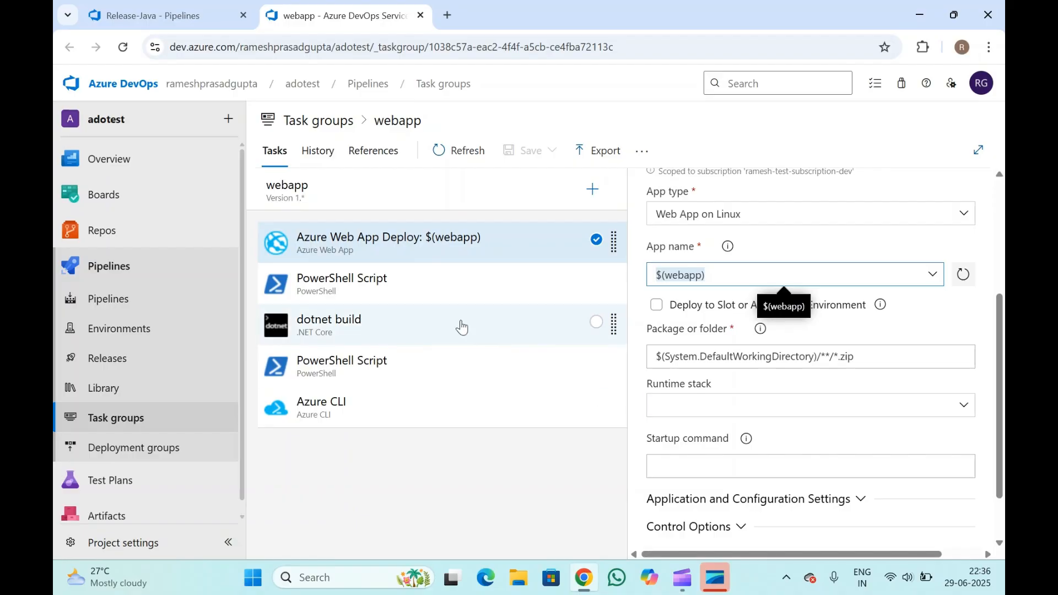
left_click(428, 301)
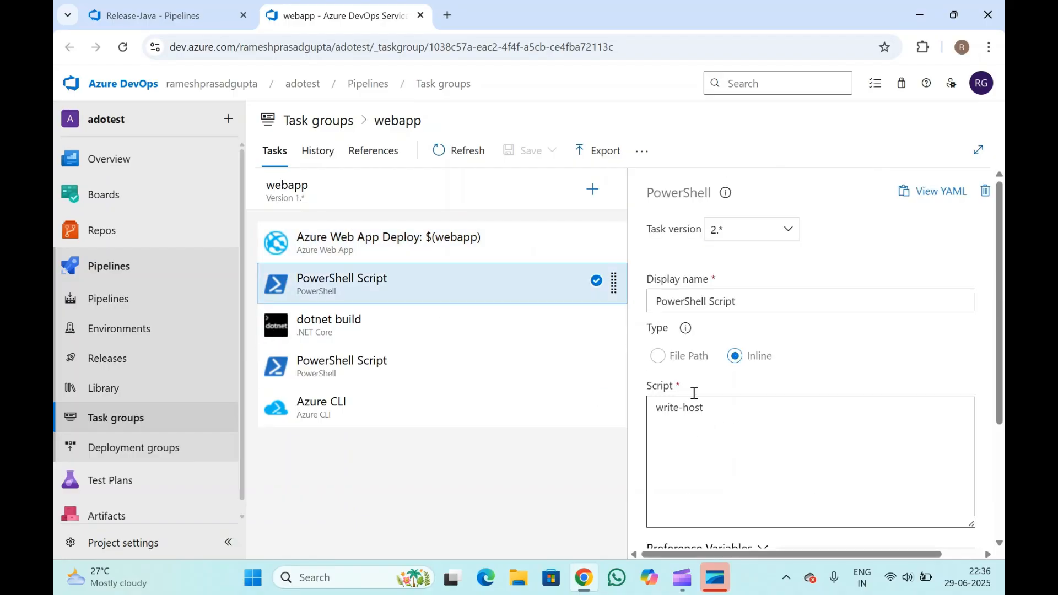
scroll(695, 386, "down", 1)
scroll(700, 376, "down", 2)
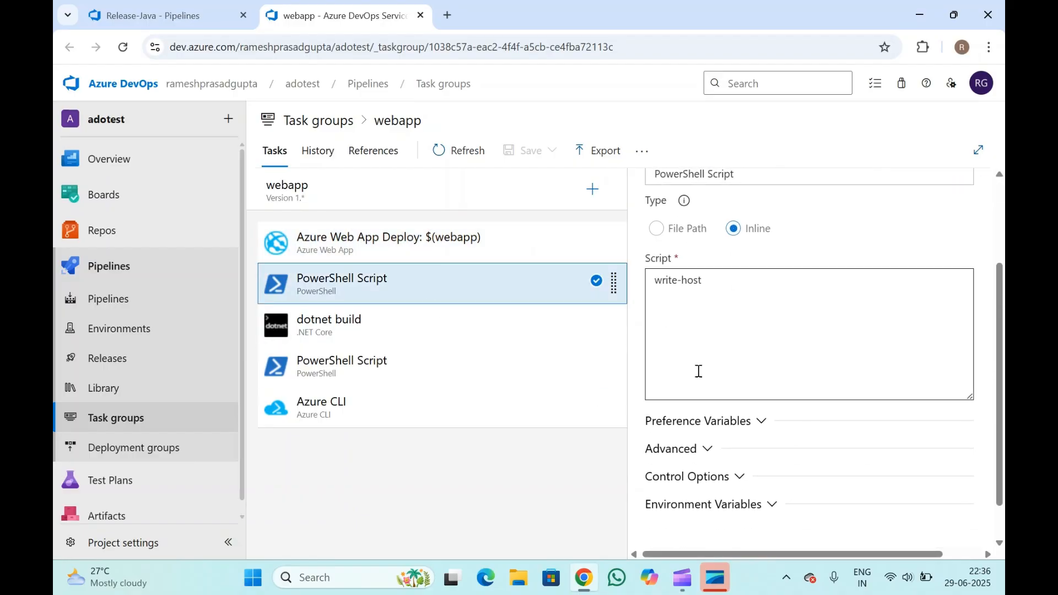
left_click(737, 288)
key("ctrl+a")
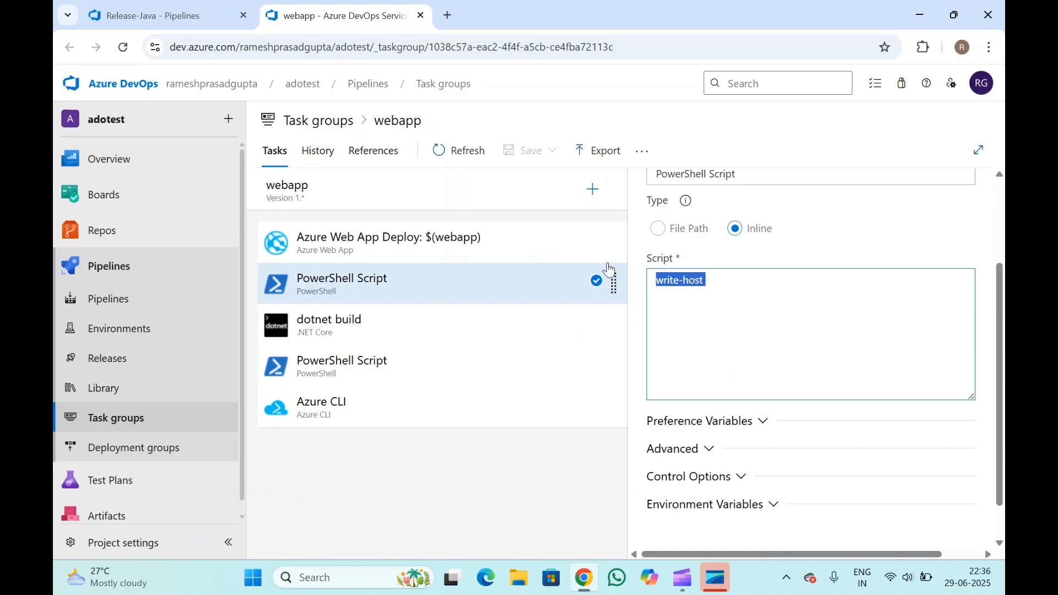
left_click(732, 350)
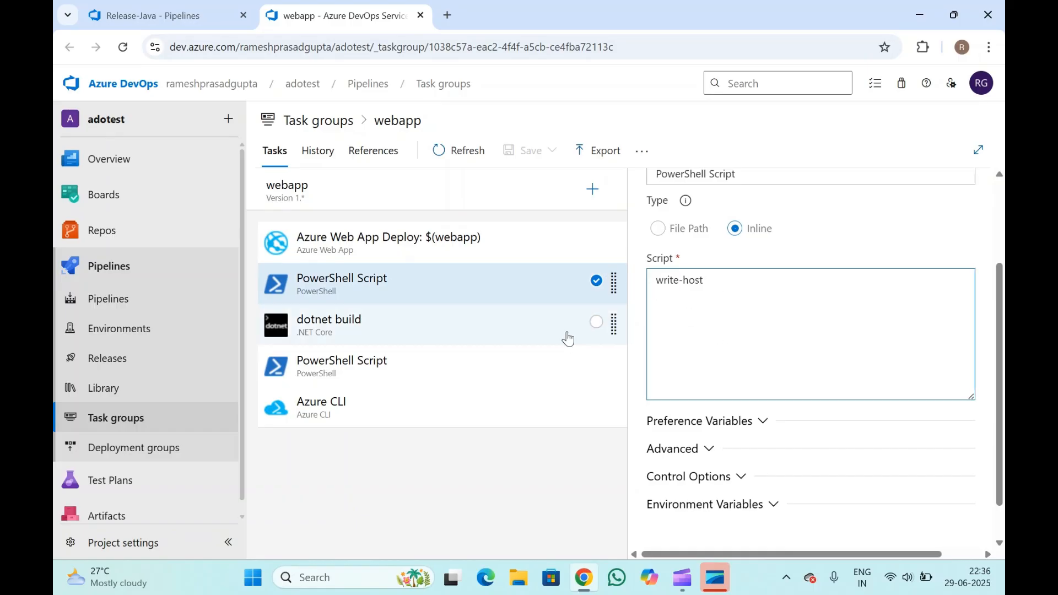
left_click(353, 404)
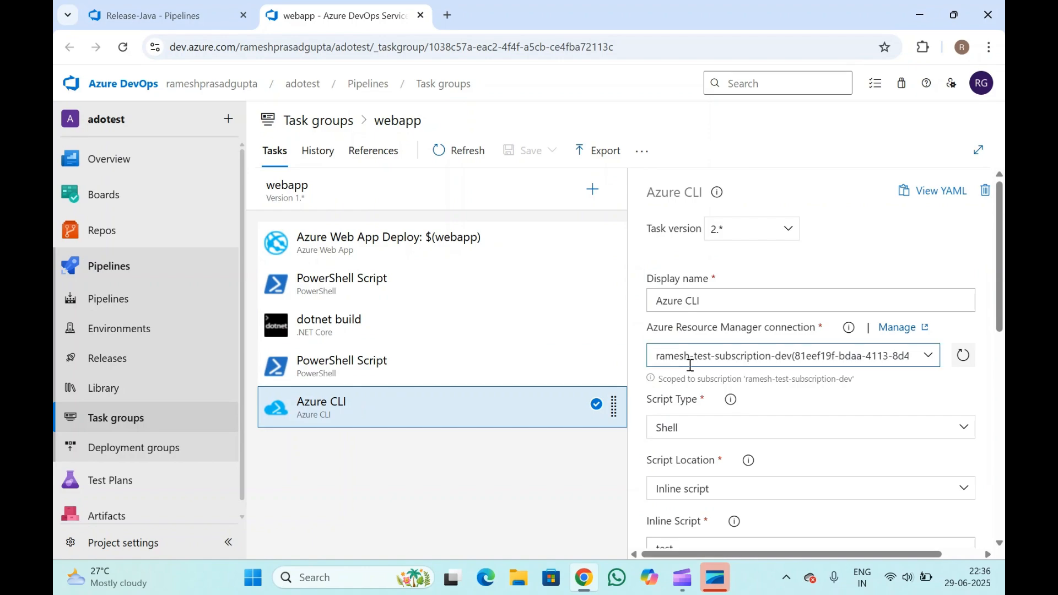
scroll(754, 403, "down", 4)
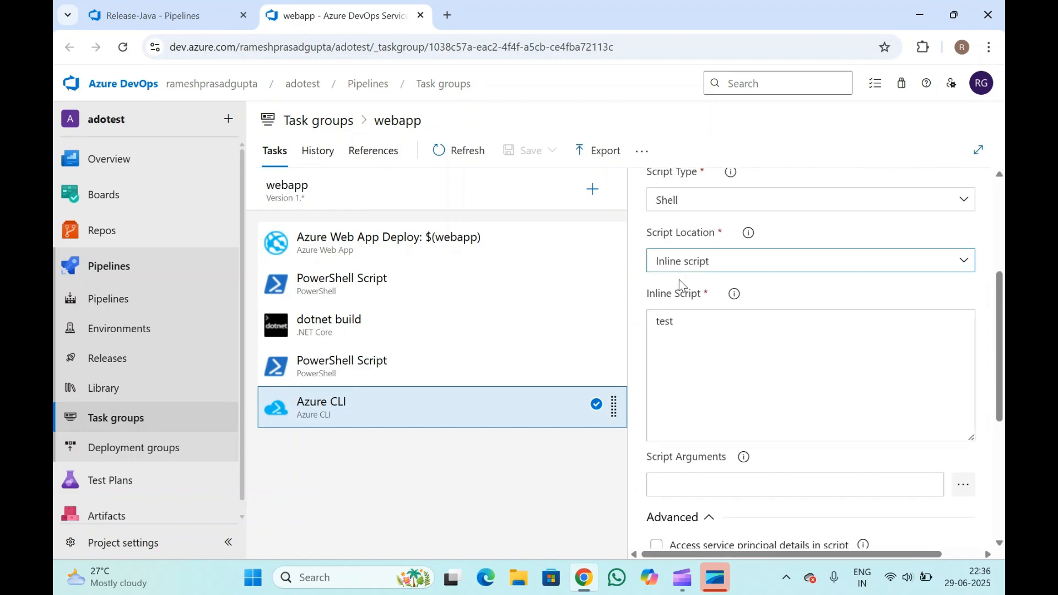
left_click(699, 336)
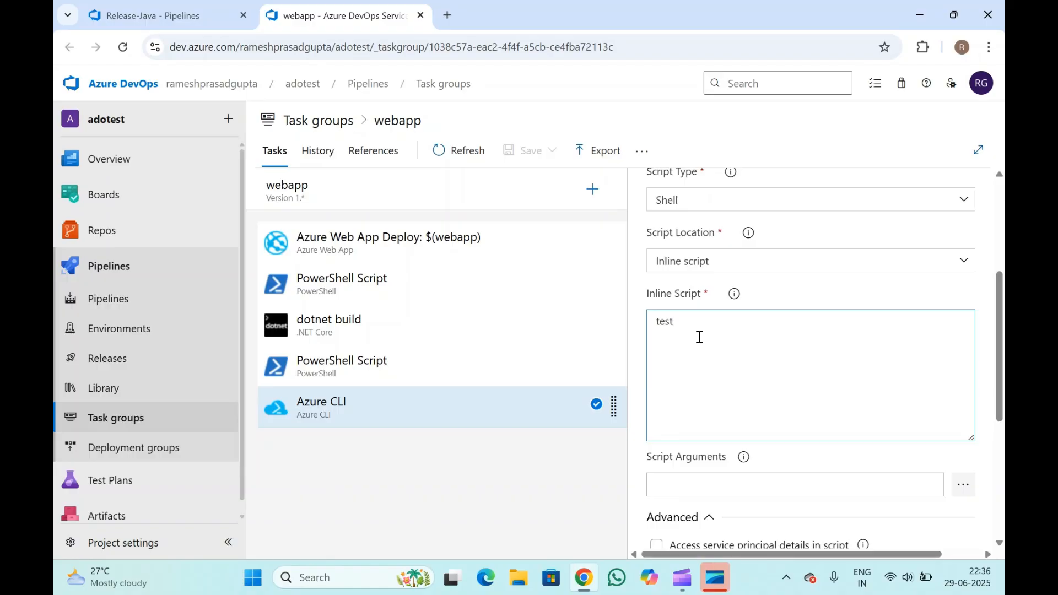
Step: Review the Release-Java pipeline's Dev agent job, the webapp parameter of its task group, and the list of stages
left_click(198, 4)
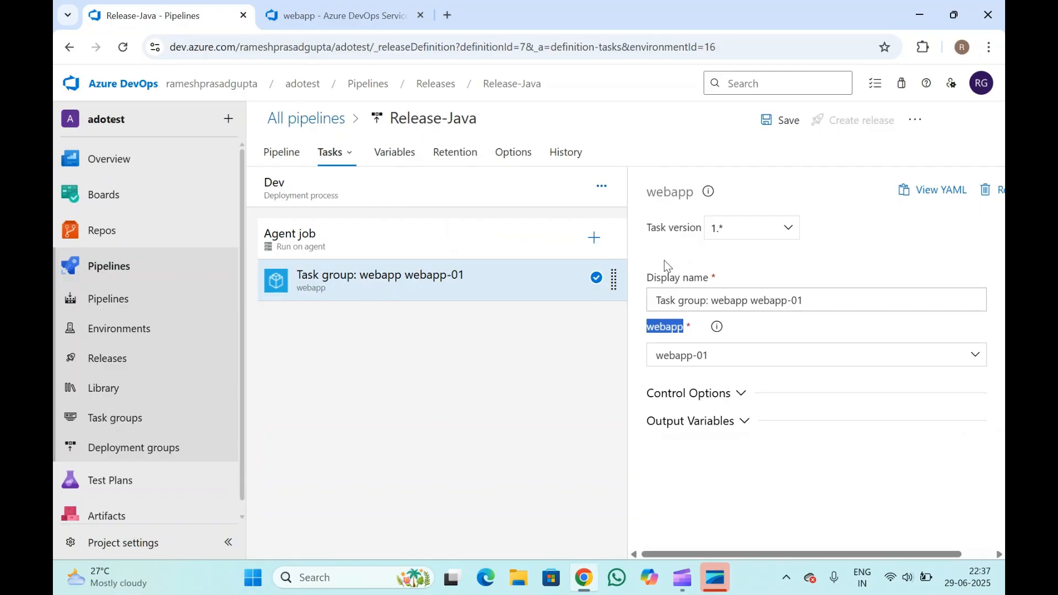
left_click(392, 239)
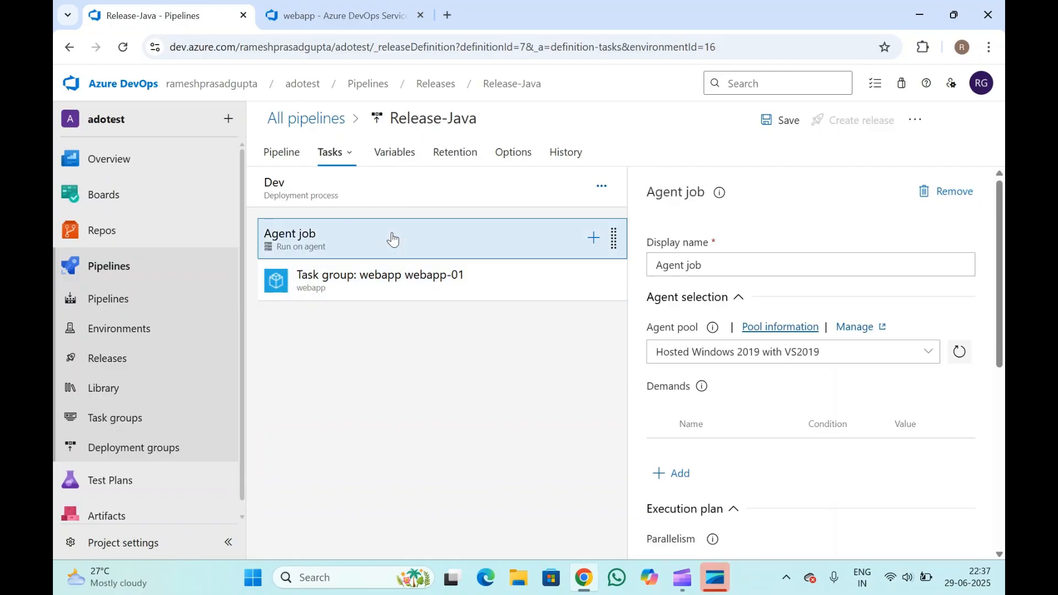
left_click(435, 280)
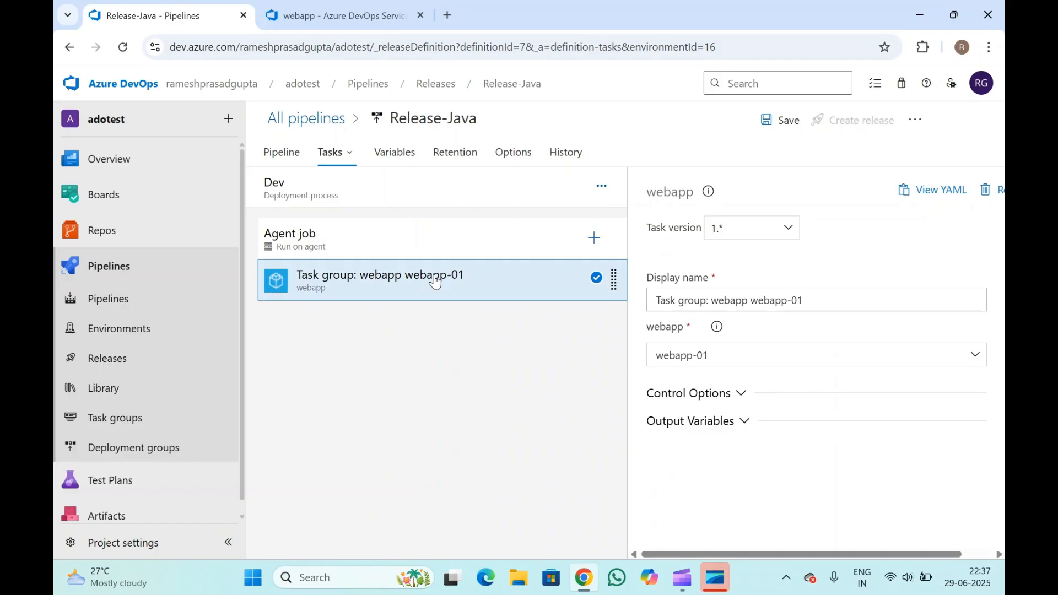
left_click(343, 156)
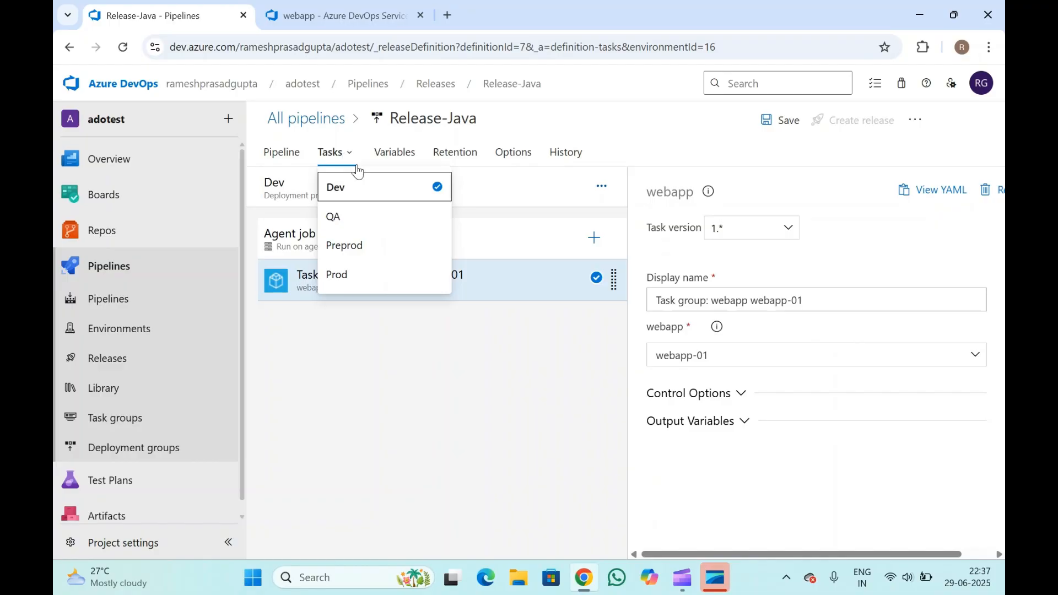
left_click(692, 343)
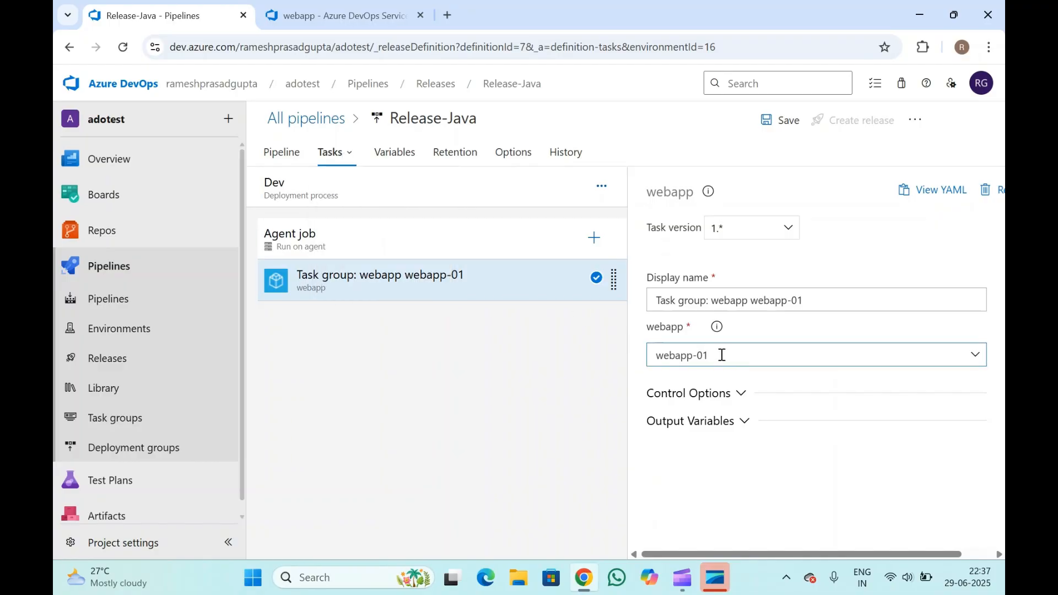
left_click_drag(722, 355, 657, 343)
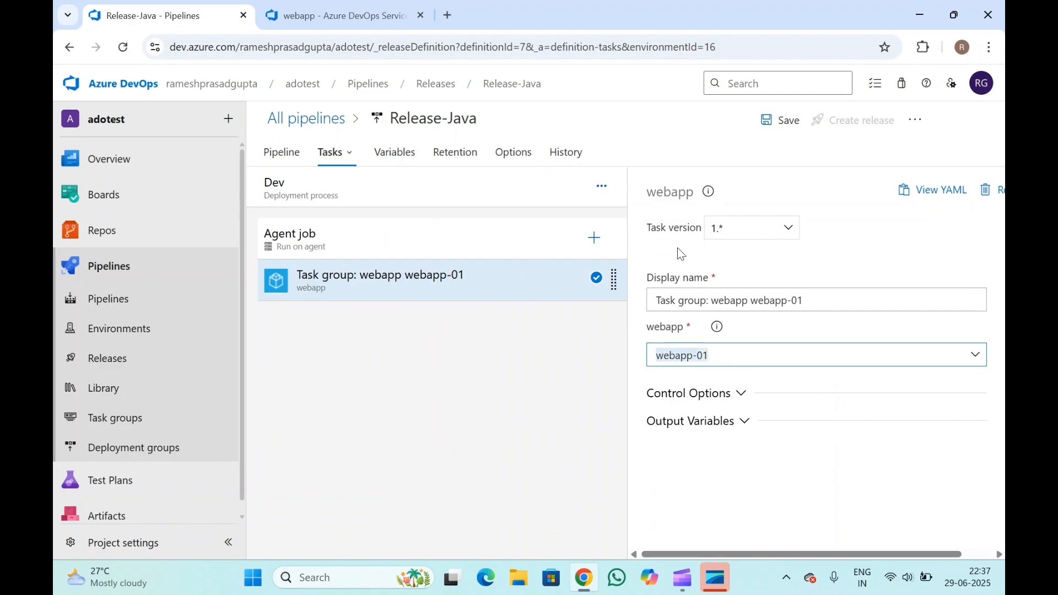
left_click(729, 359)
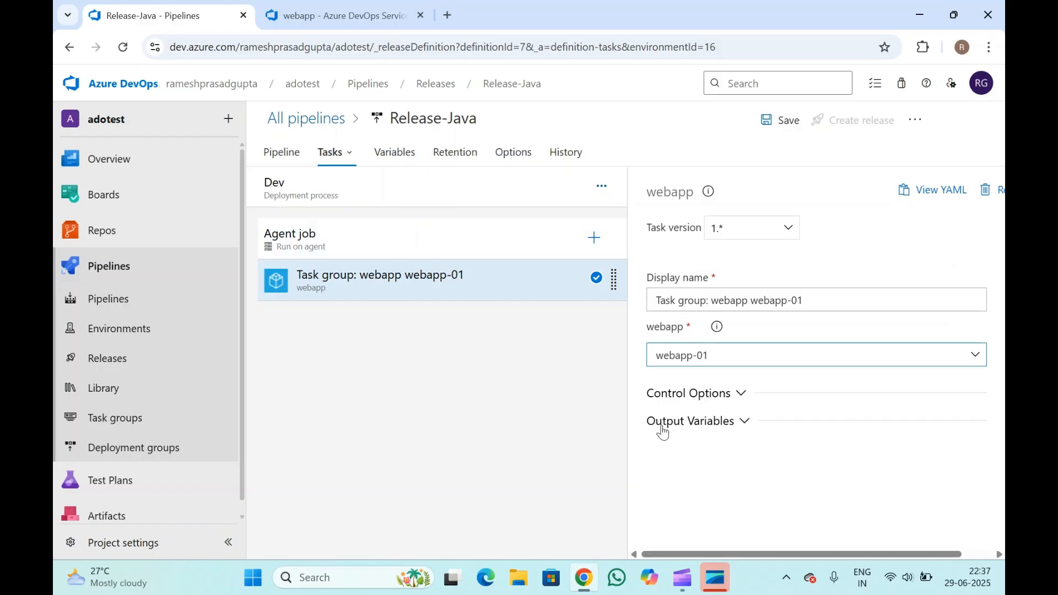
left_click(729, 465)
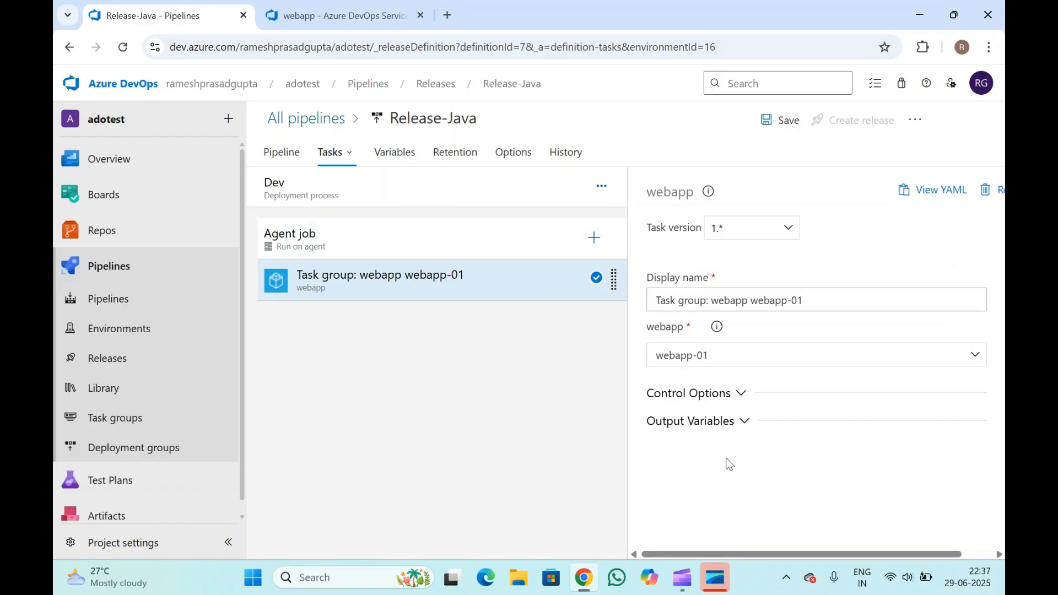
left_click(337, 150)
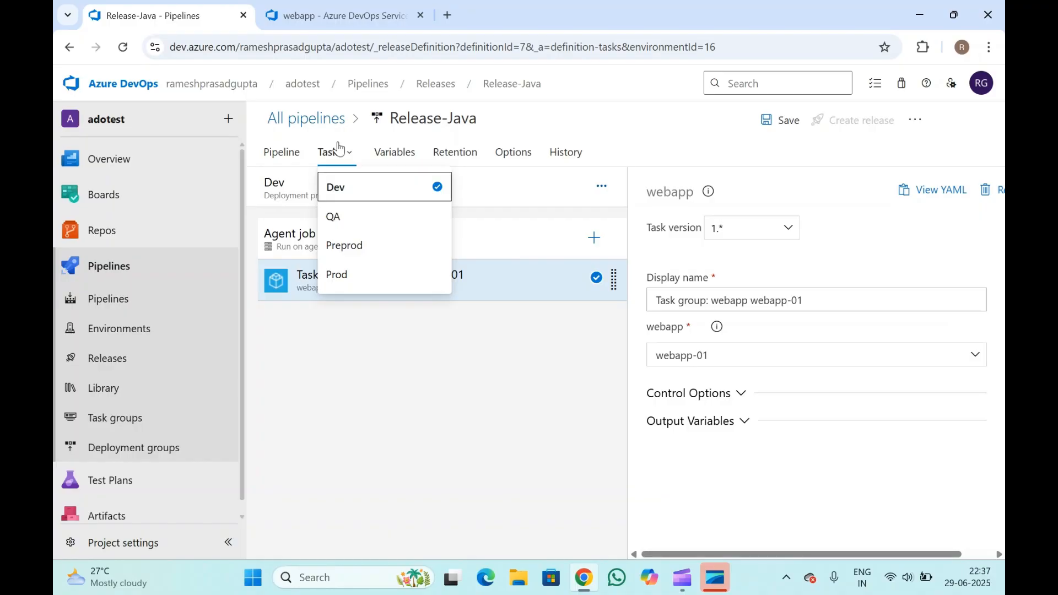
left_click(389, 341)
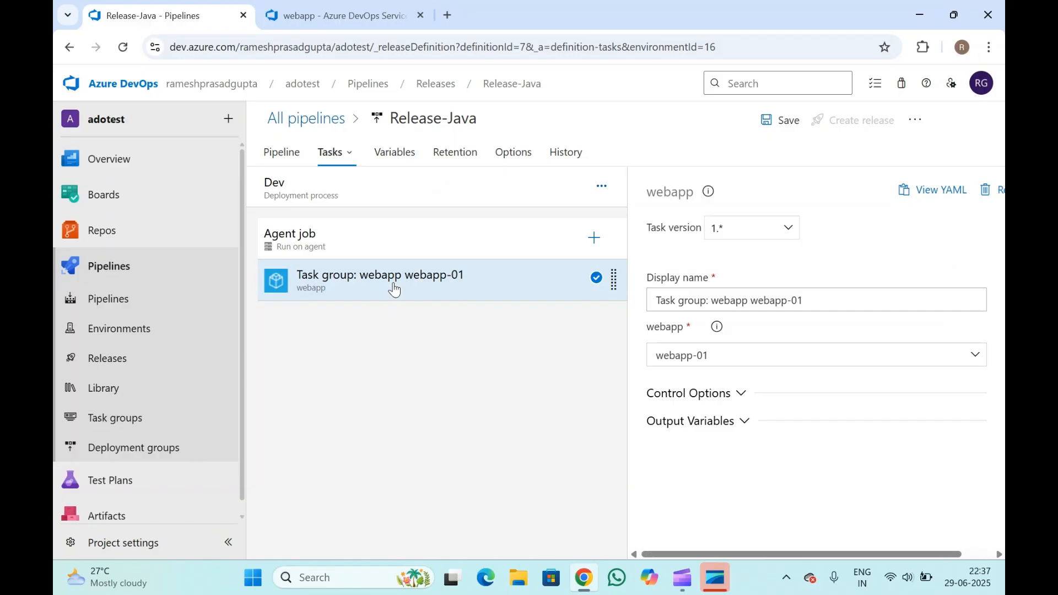
Step: Add a .NET Core task at the end of the webapp task group and open its settings
left_click(327, 11)
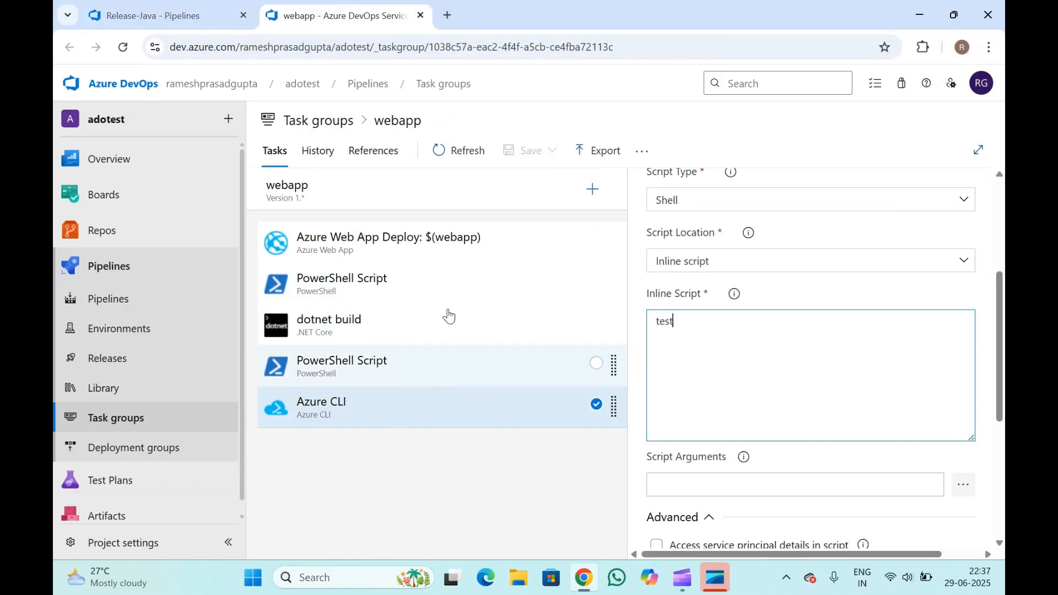
left_click(592, 189)
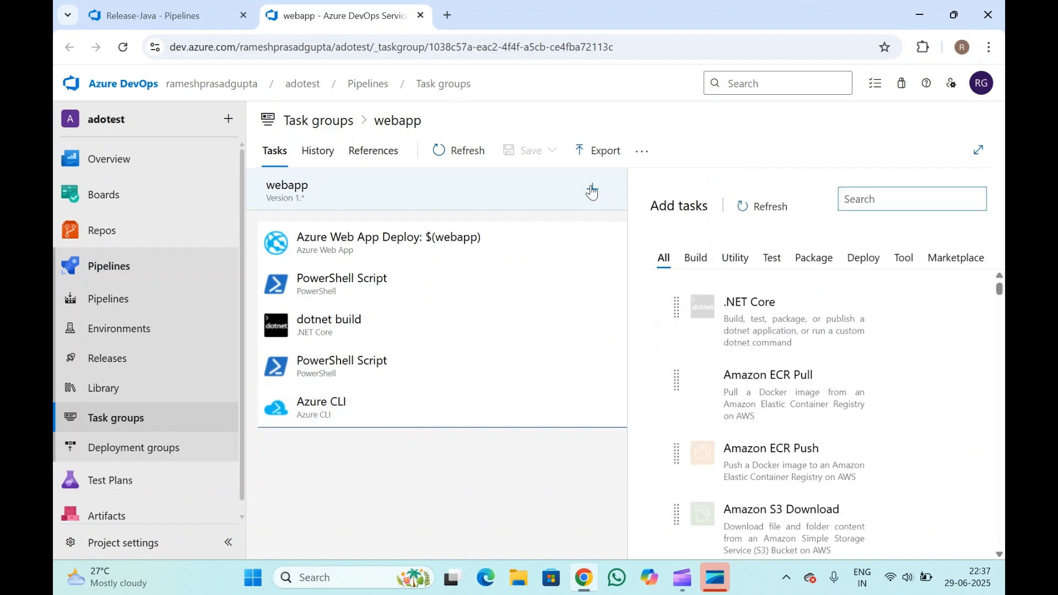
scroll(803, 452, "down", 5)
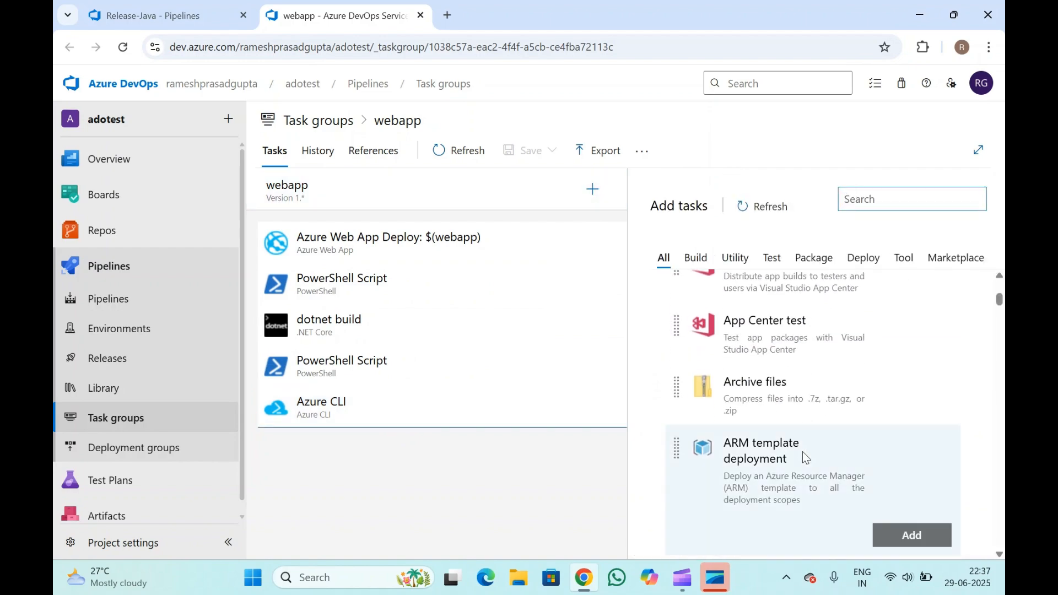
scroll(766, 496, "down", 5)
scroll(765, 497, "down", 5)
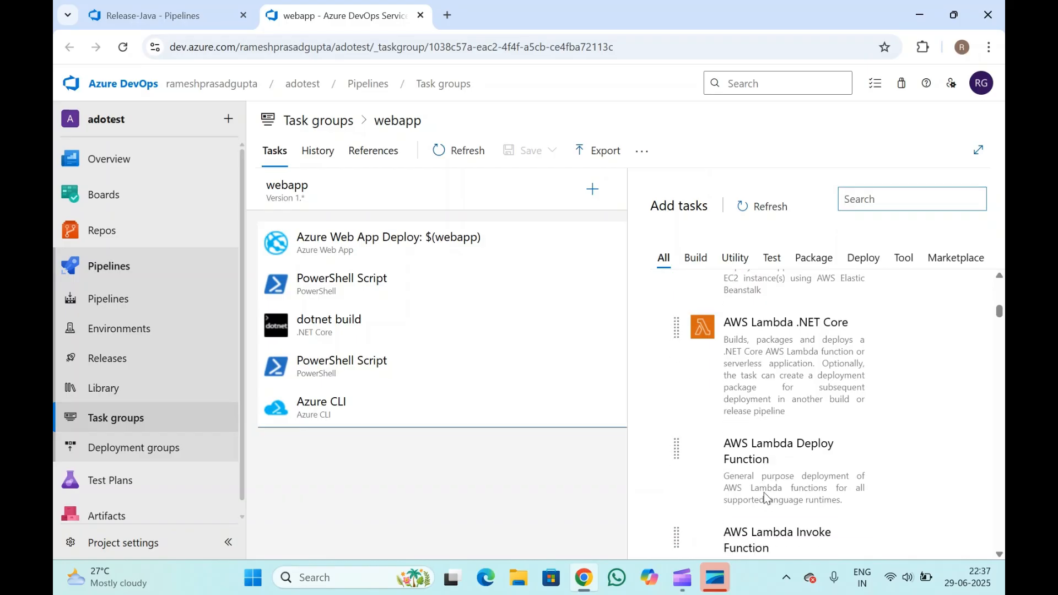
scroll(765, 496, "up", 15)
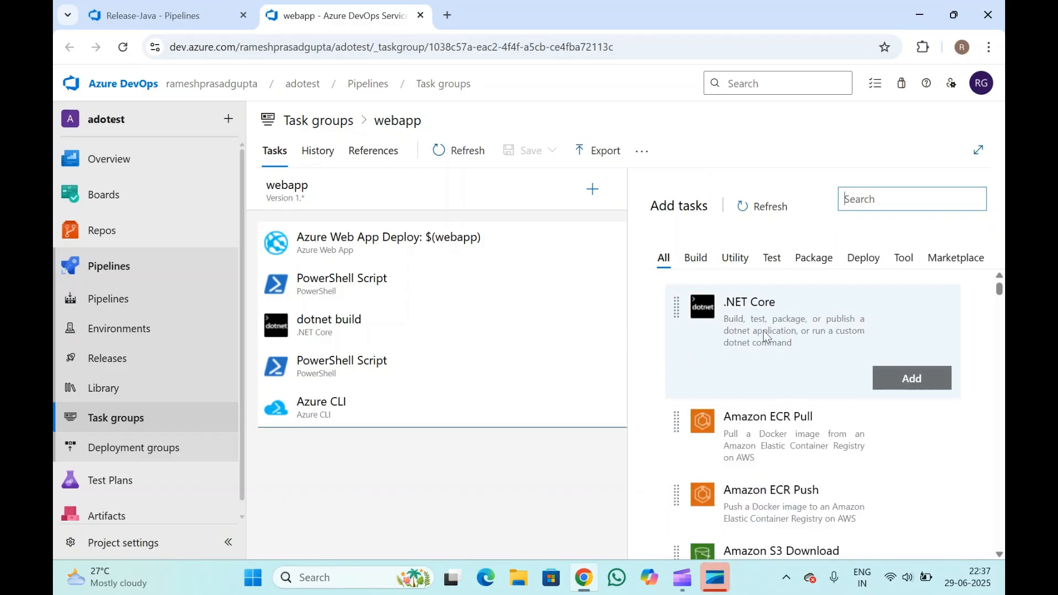
left_click(914, 378)
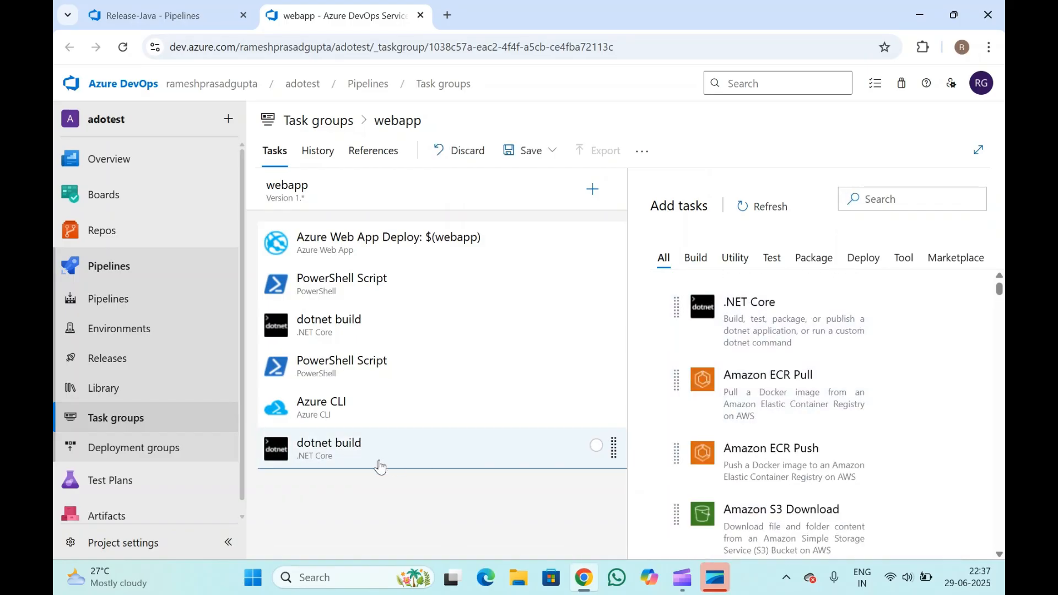
left_click(380, 465)
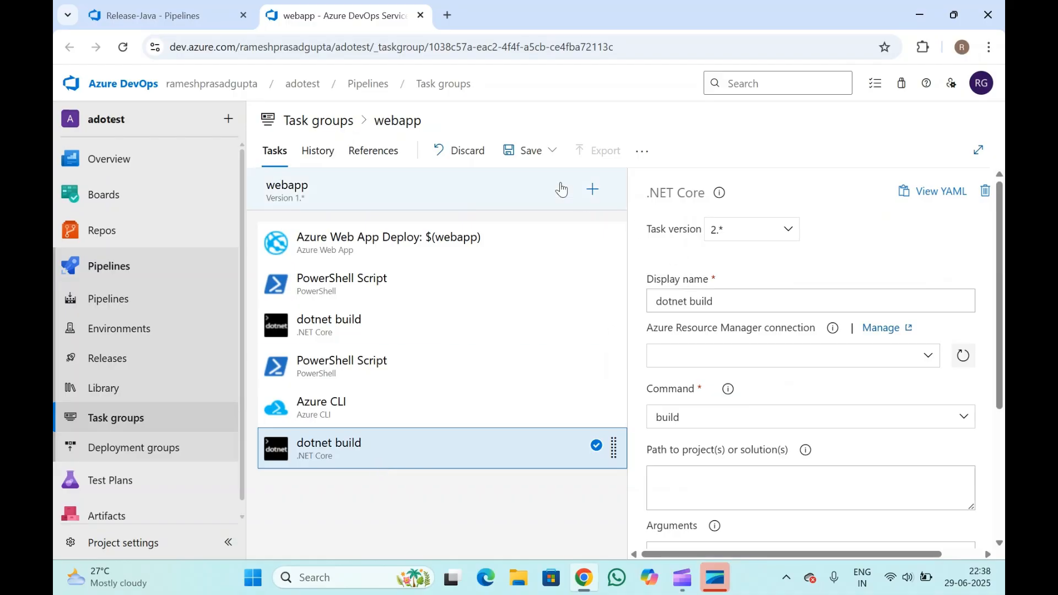
Step: Save the webapp task group with its added .NET Core task, leaving the comment empty
left_click(535, 151)
left_click(490, 183)
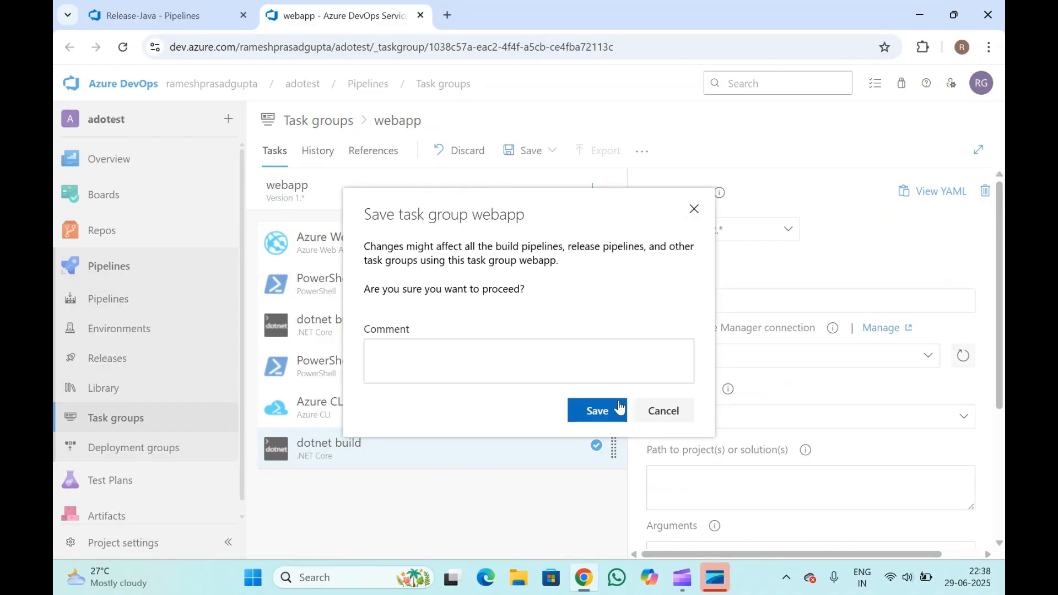
left_click(600, 411)
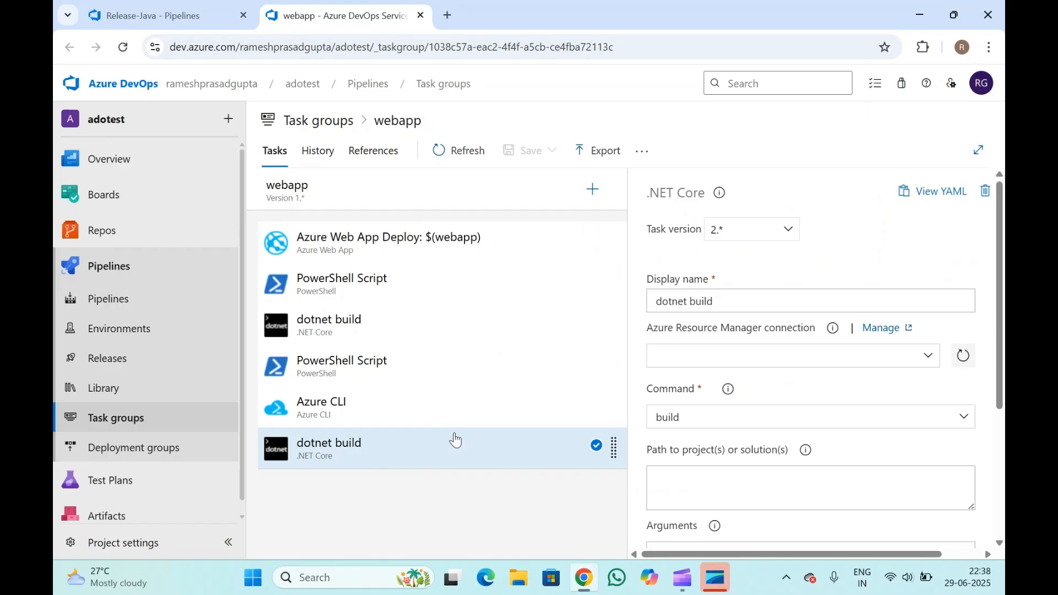
Step: Save the pending changes to the Release-Java release pipeline and reload its page
left_click(174, 7)
left_click(123, 47)
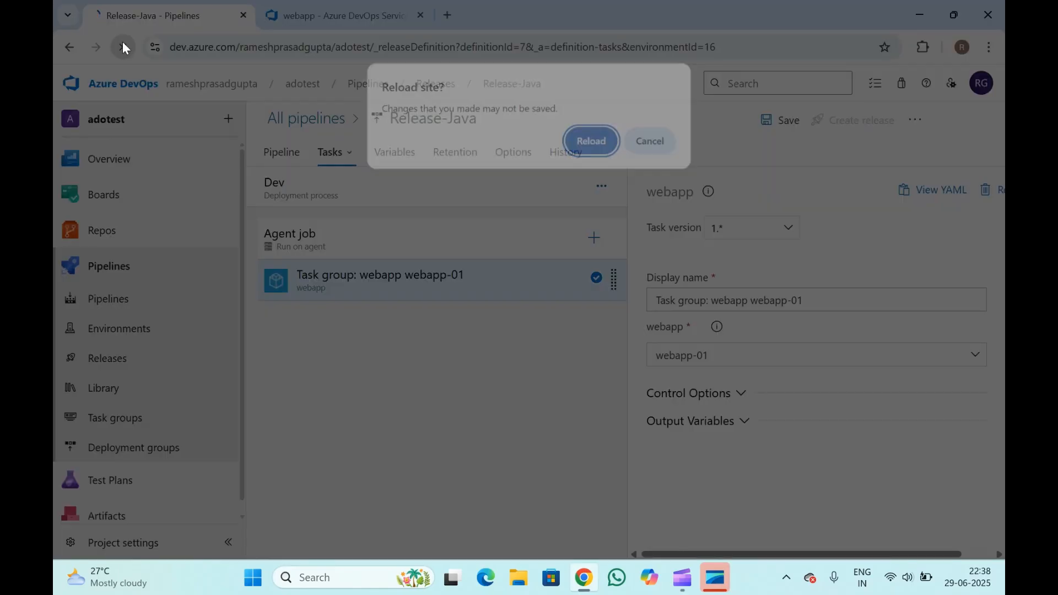
left_click(653, 146)
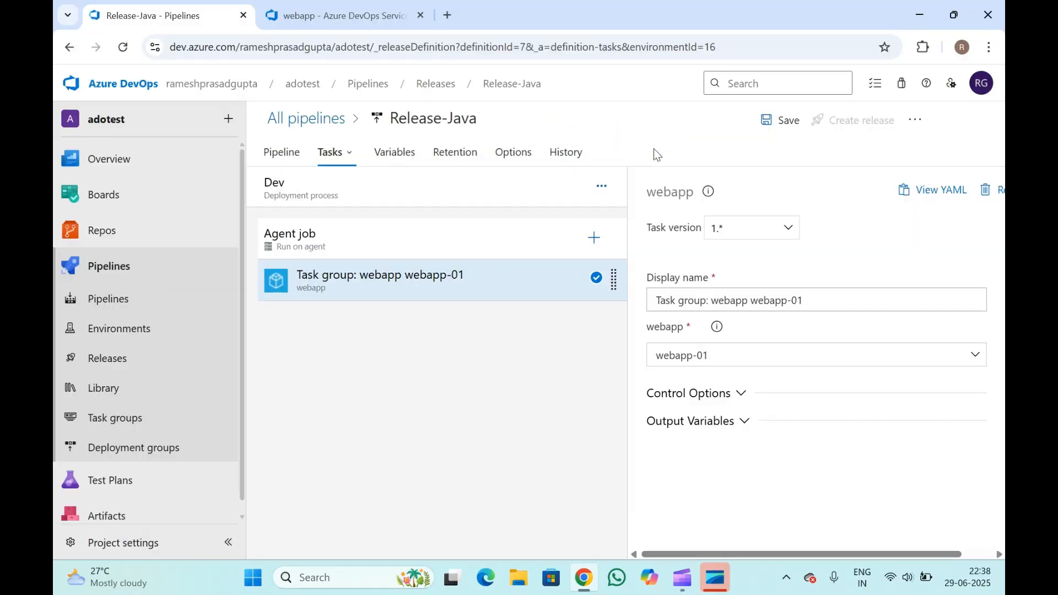
left_click(792, 131)
left_click(600, 376)
left_click(122, 47)
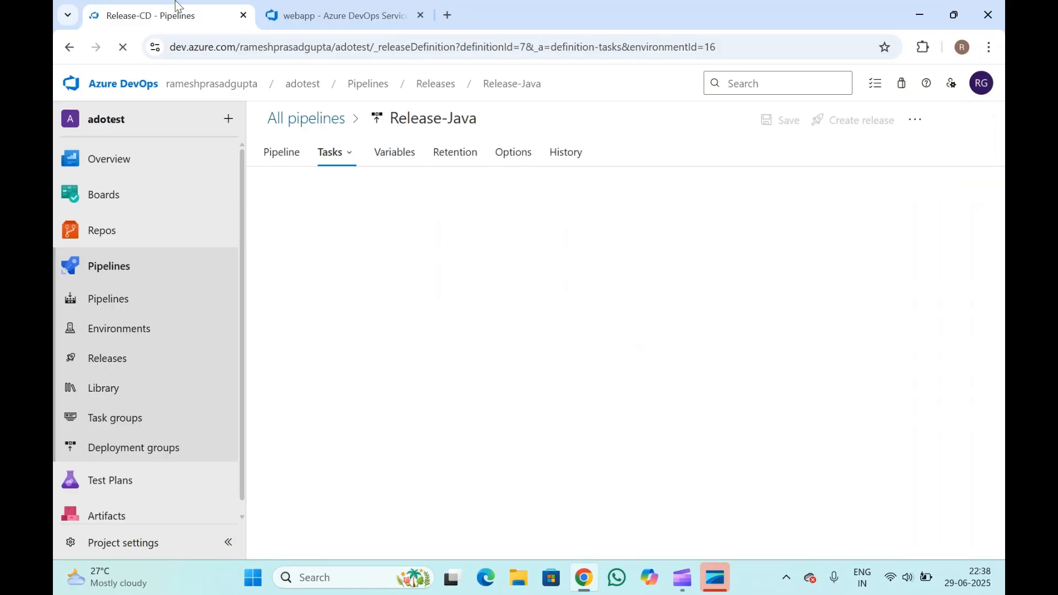
Step: Check the webapp task group entry in the Dev stage of the reloaded Release-Java pipeline
left_click(318, 5)
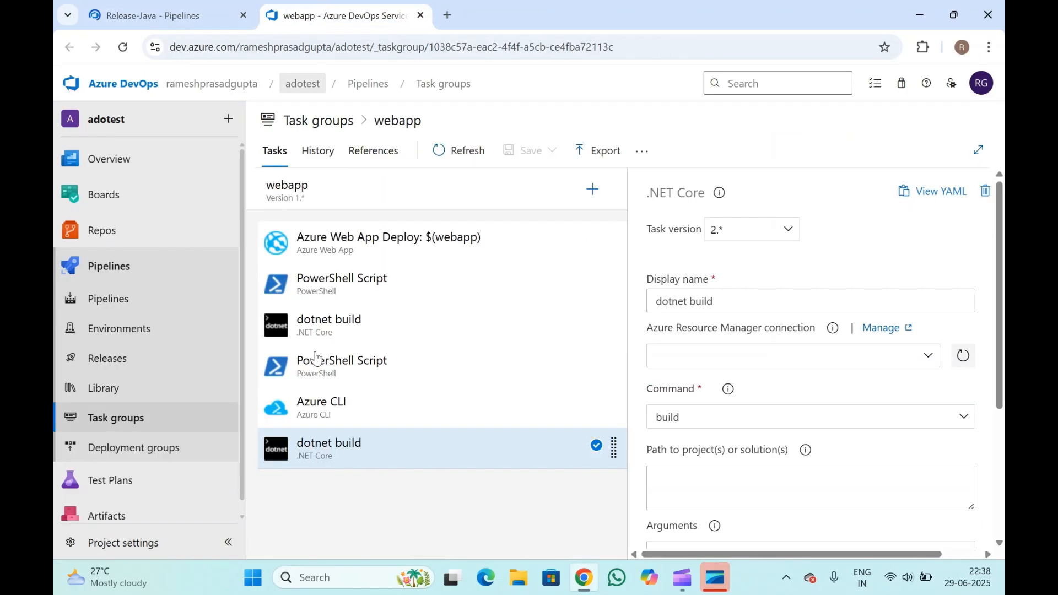
left_click(204, 6)
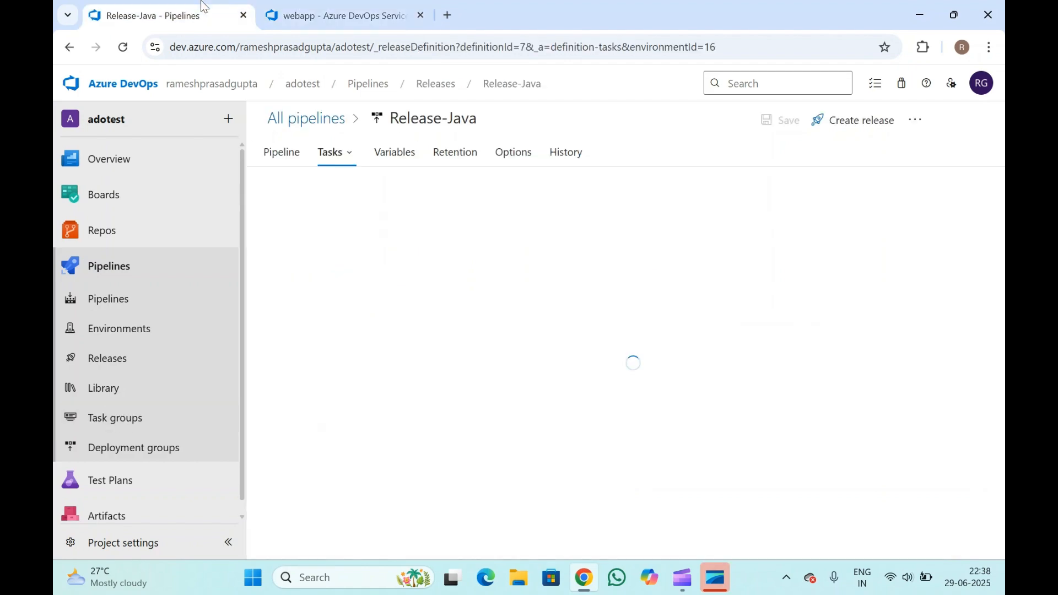
left_click(398, 281)
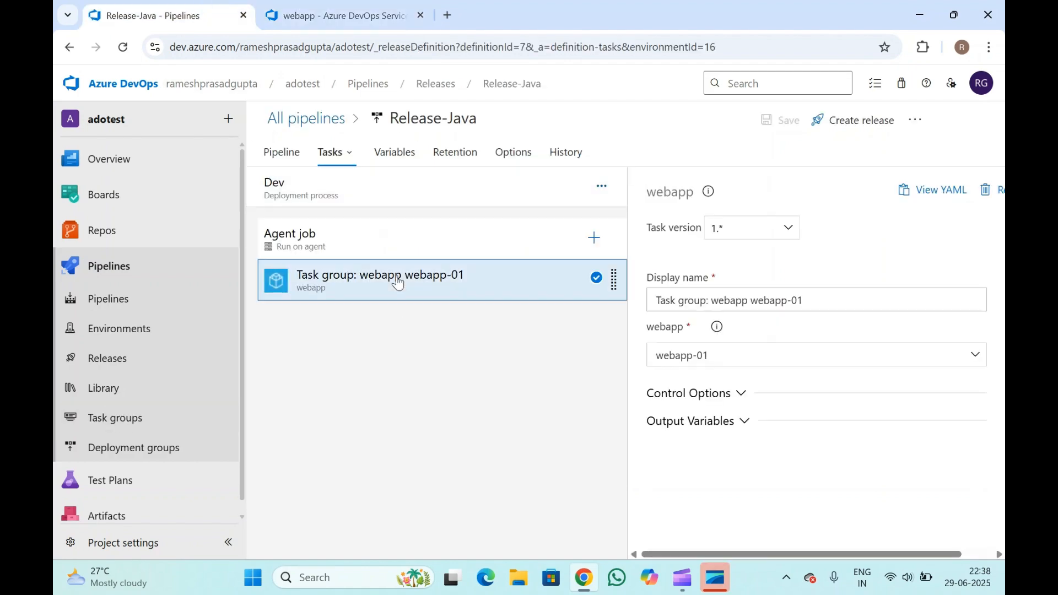
Step: Review the settings of the Azure Web App Deploy, Azure CLI, first PowerShell Script and both dotnet build tasks in the webapp task group
left_click(336, 16)
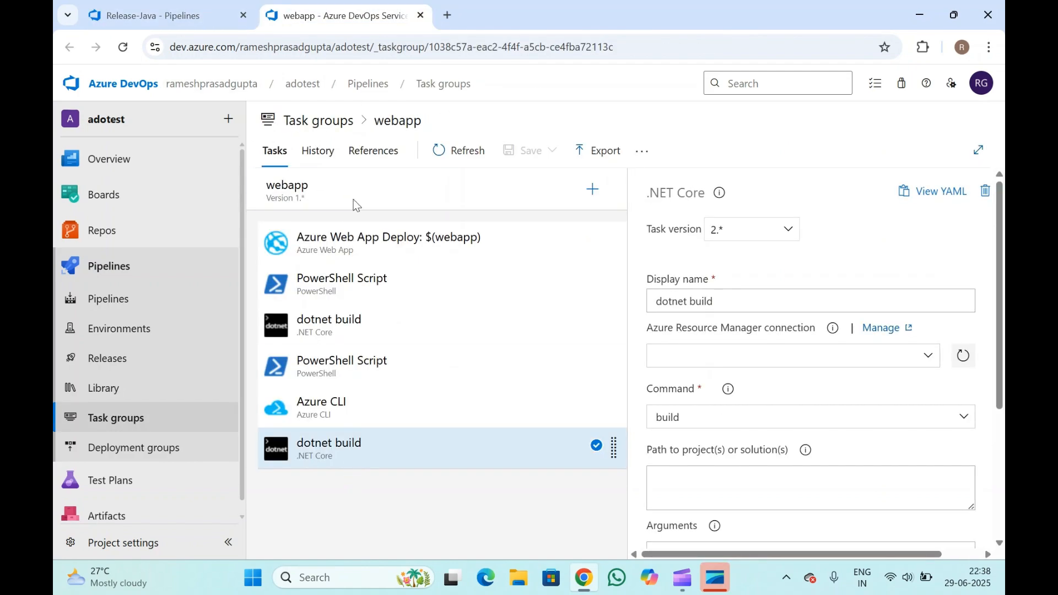
left_click(389, 259)
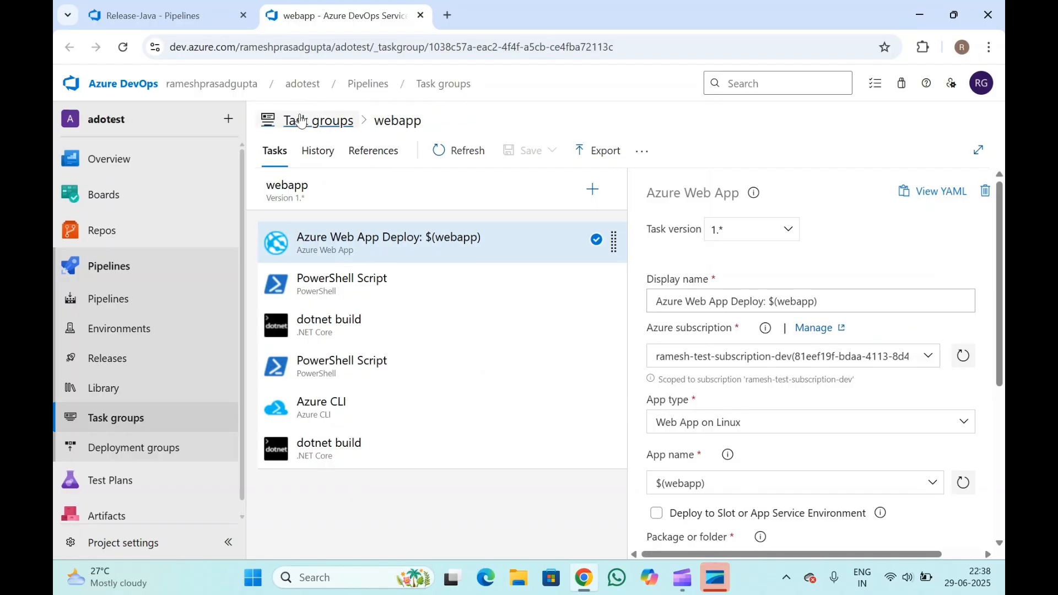
left_click(439, 395)
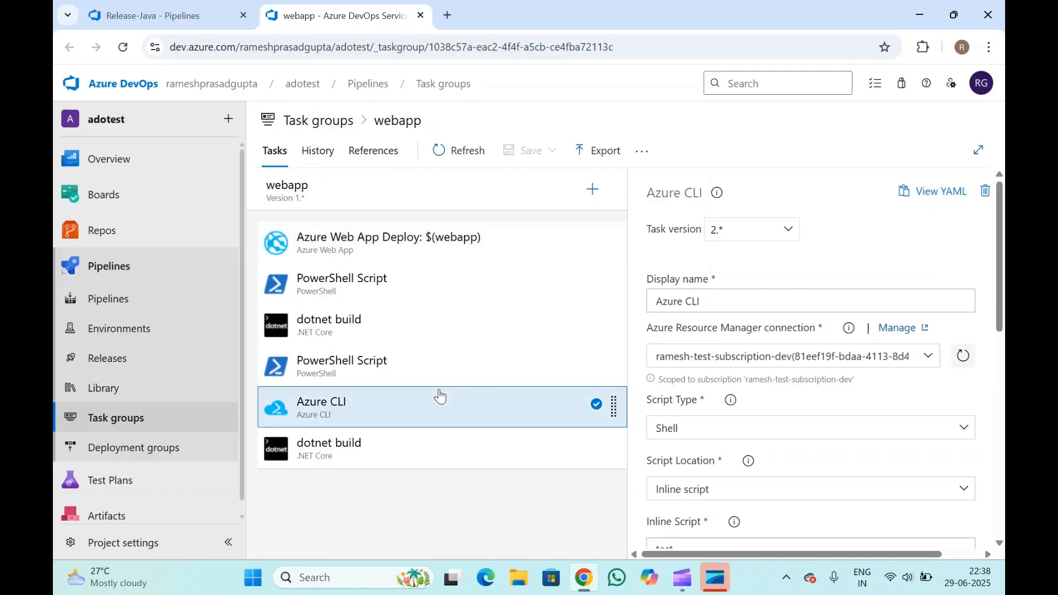
left_click(406, 442)
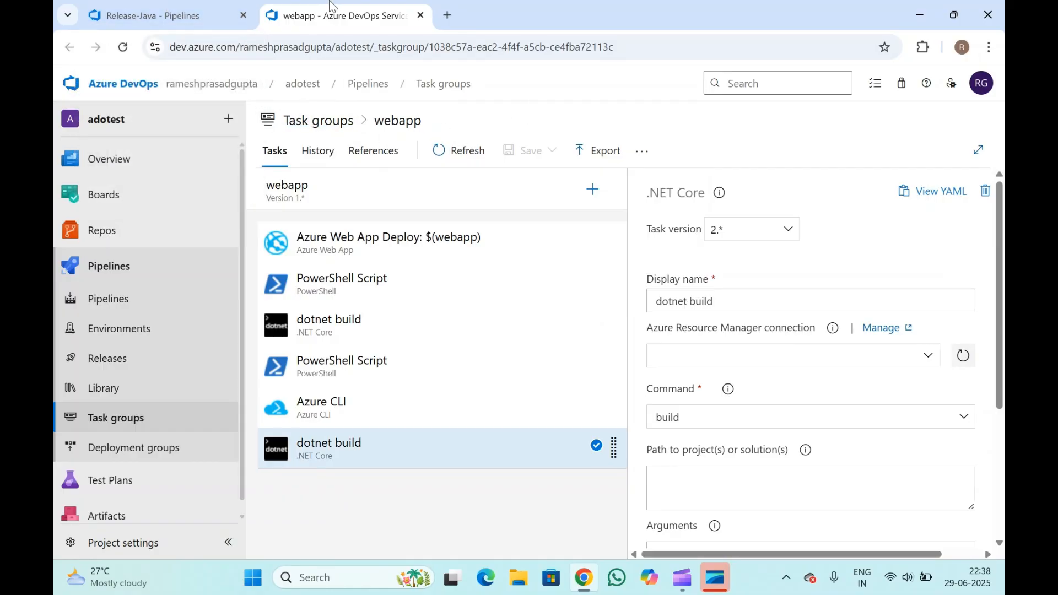
left_click(401, 304)
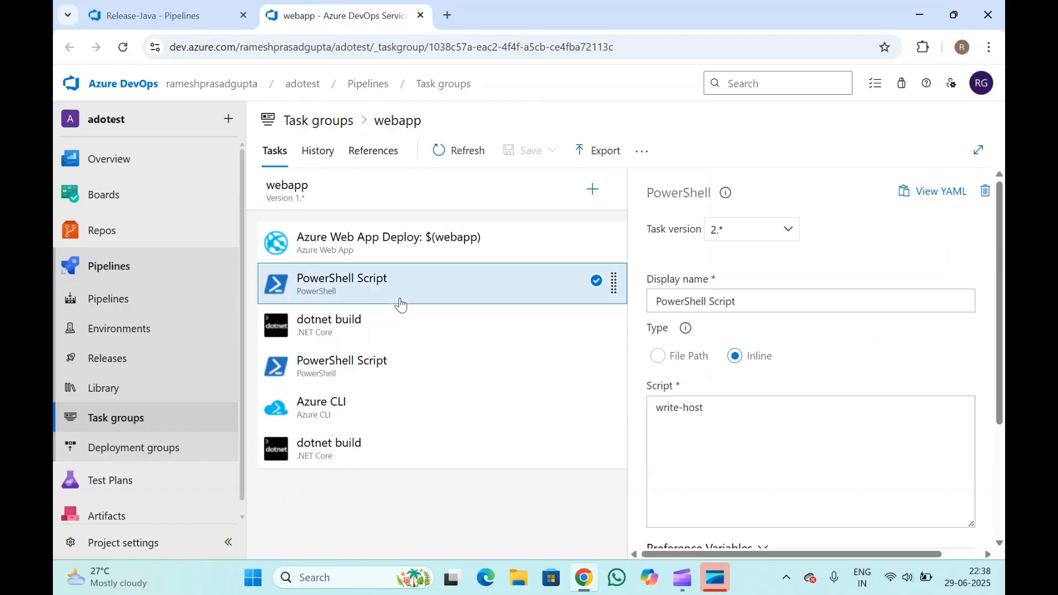
left_click(373, 334)
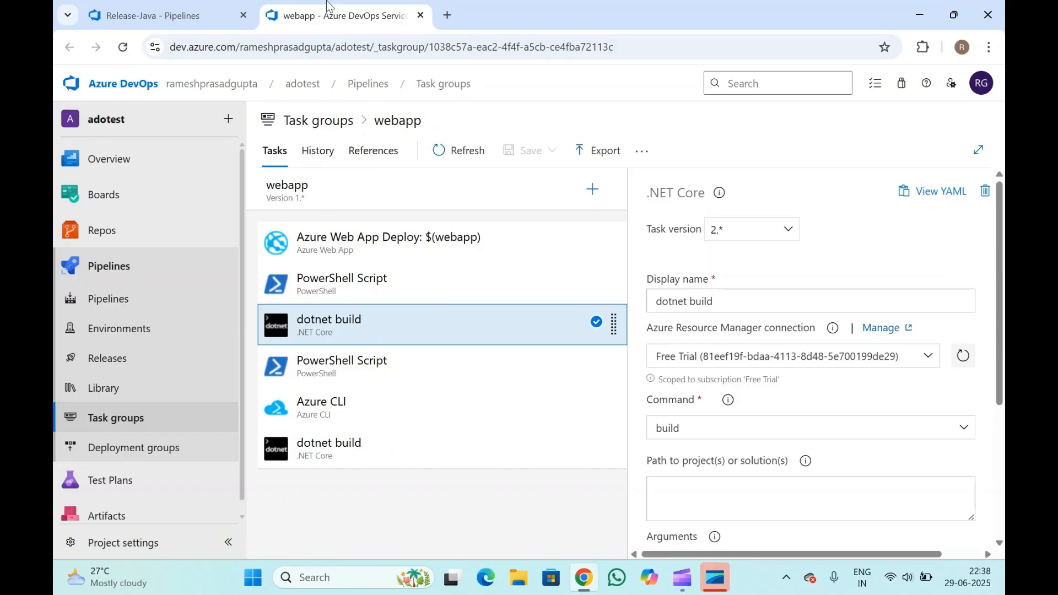
Step: Compare the Dev stage's task group in Release-Java with the Azure Web App Deploy, first PowerShell Script and first dotnet build tasks in webapp
left_click(160, 15)
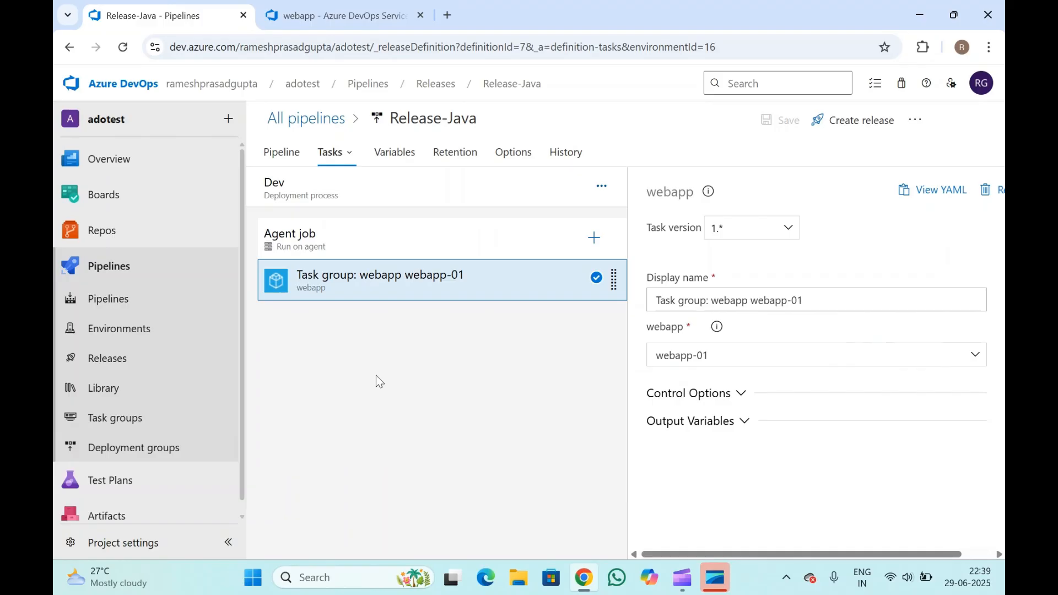
left_click(309, 15)
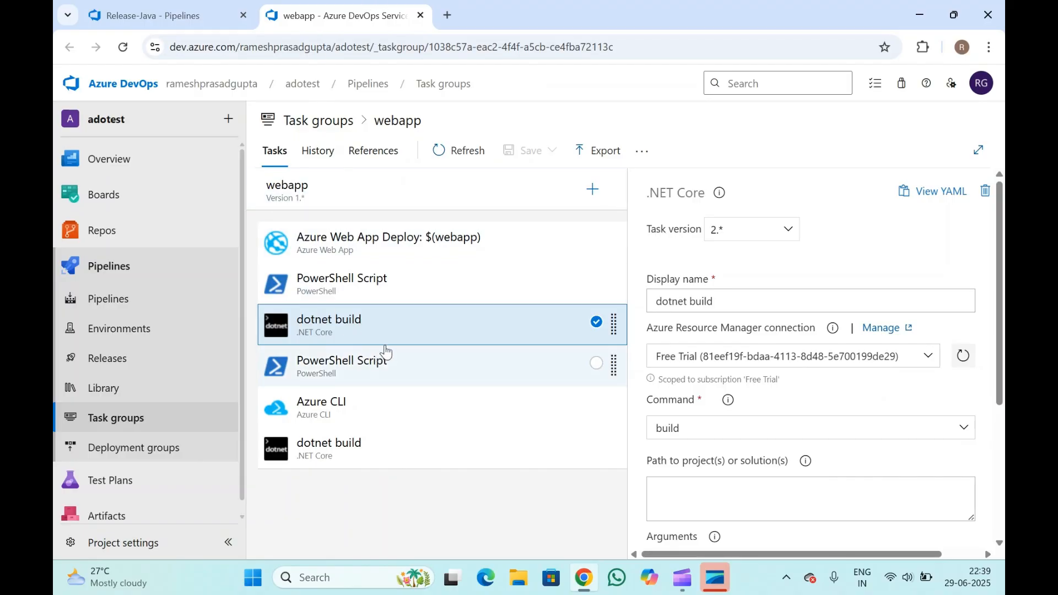
left_click(377, 285)
left_click(382, 241)
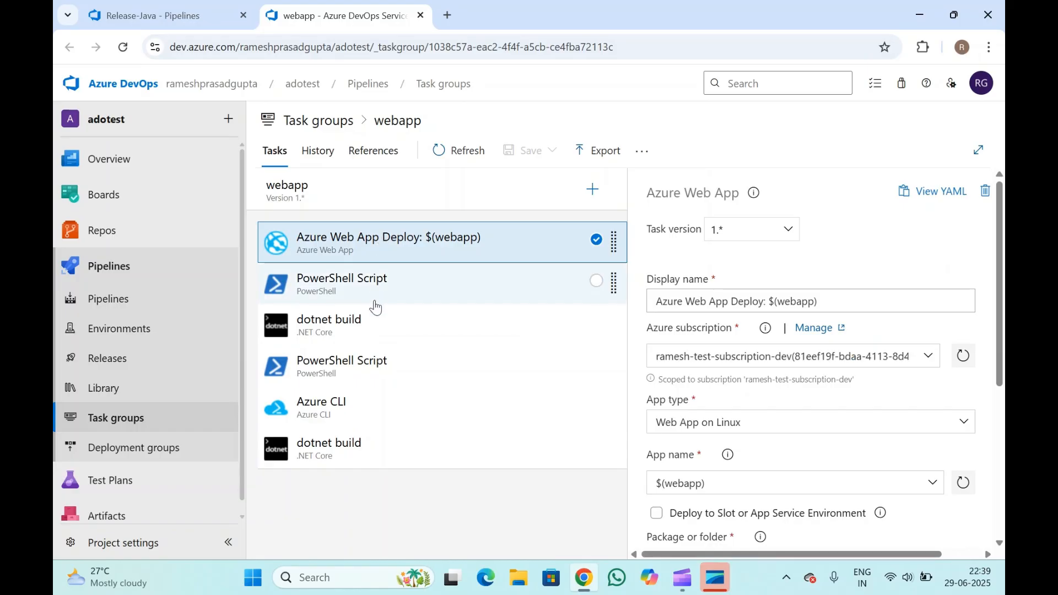
left_click(365, 331)
left_click(380, 245)
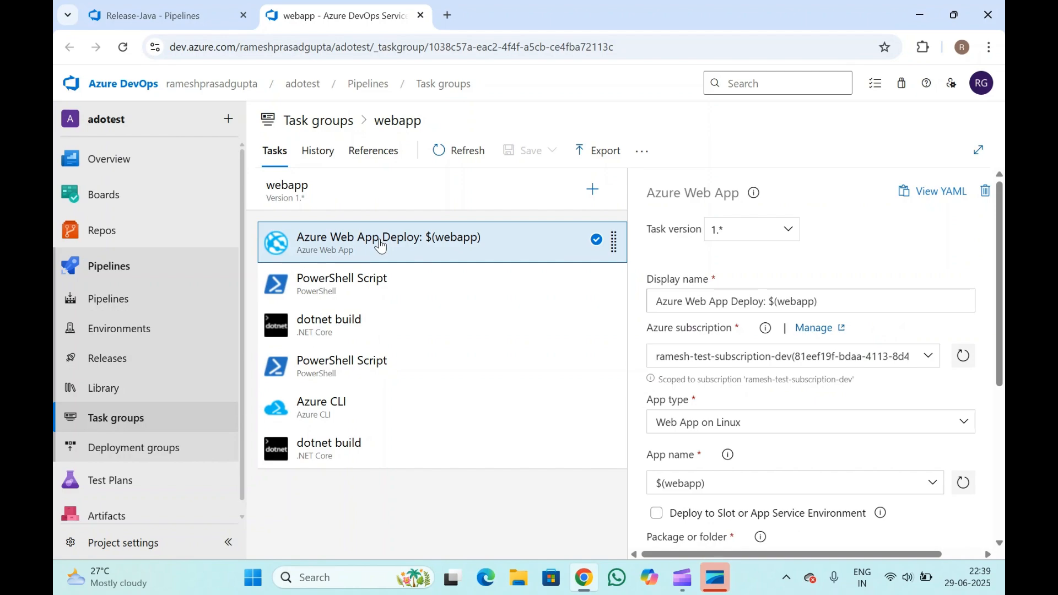
left_click(391, 332)
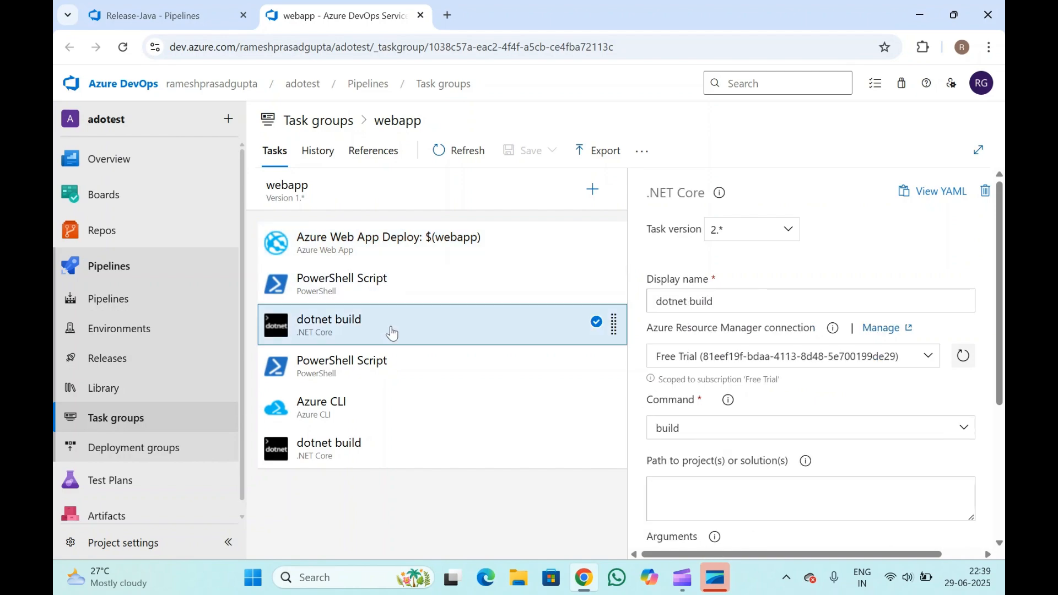